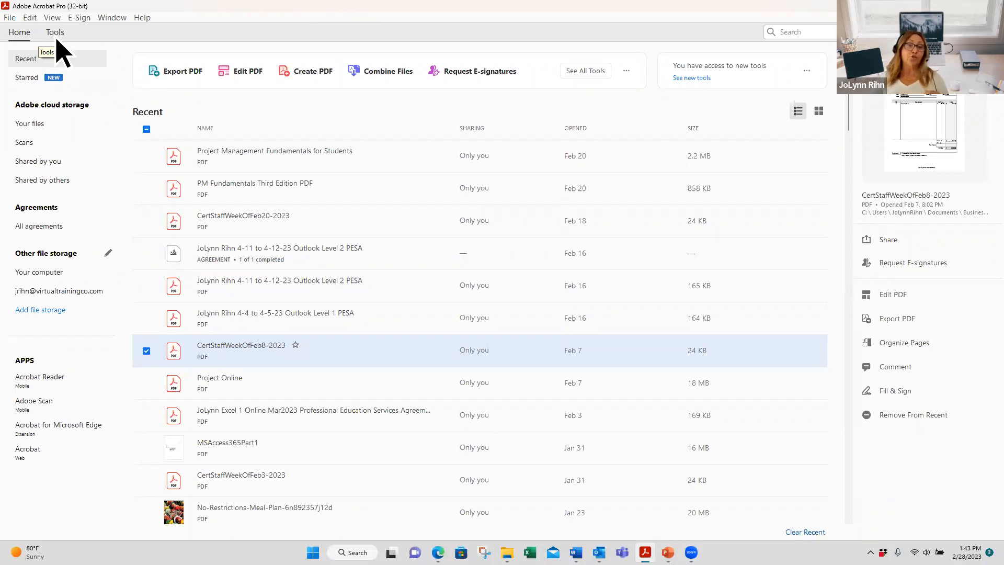
Look through the full tools catalogue, from the Create & Edit group down to the Customize group.
click(57, 41)
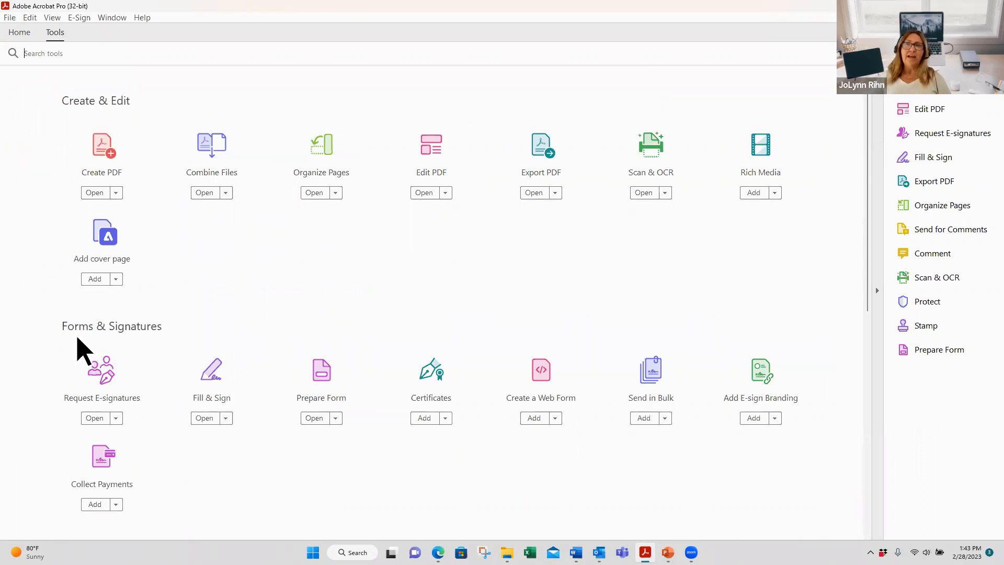
scroll(146, 334, down, 1)
scroll(152, 346, down, 1)
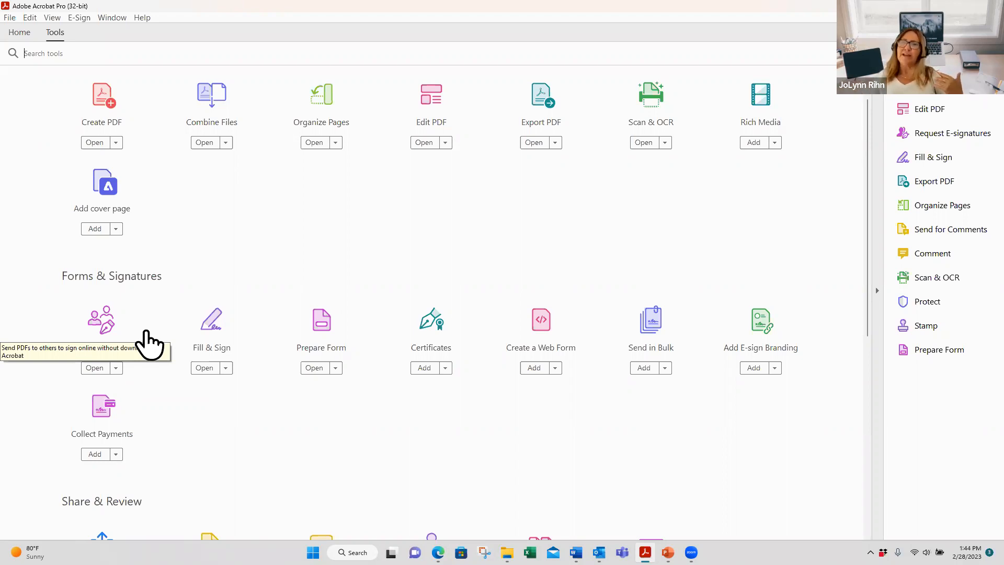
scroll(148, 340, down, 5)
scroll(203, 361, down, 3)
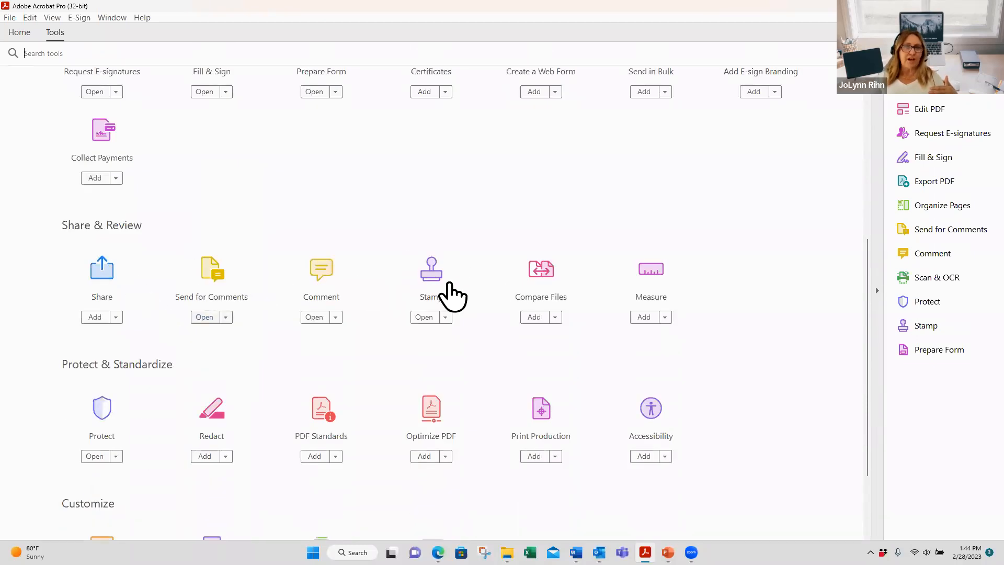
scroll(448, 295, down, 3)
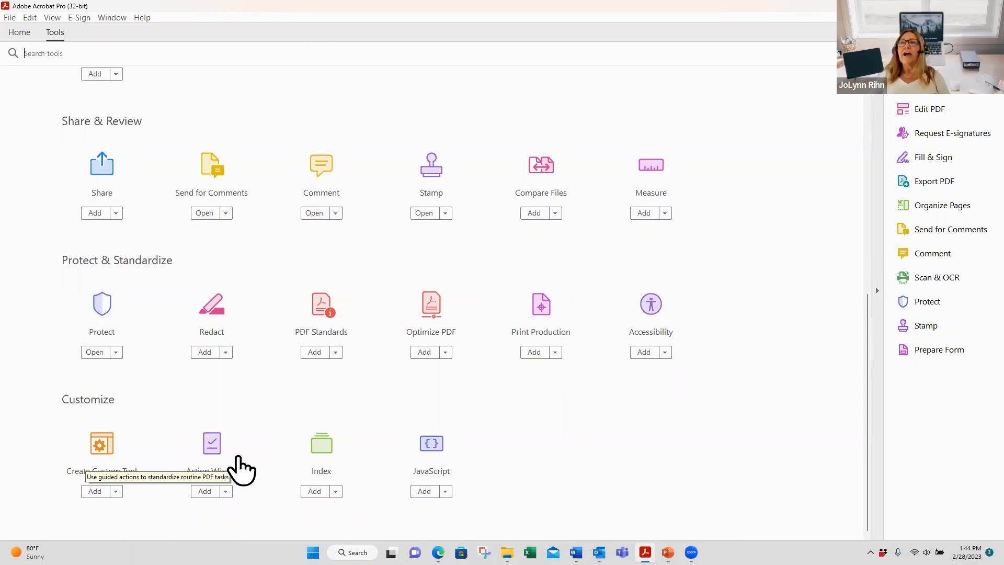
scroll(260, 460, up, 2)
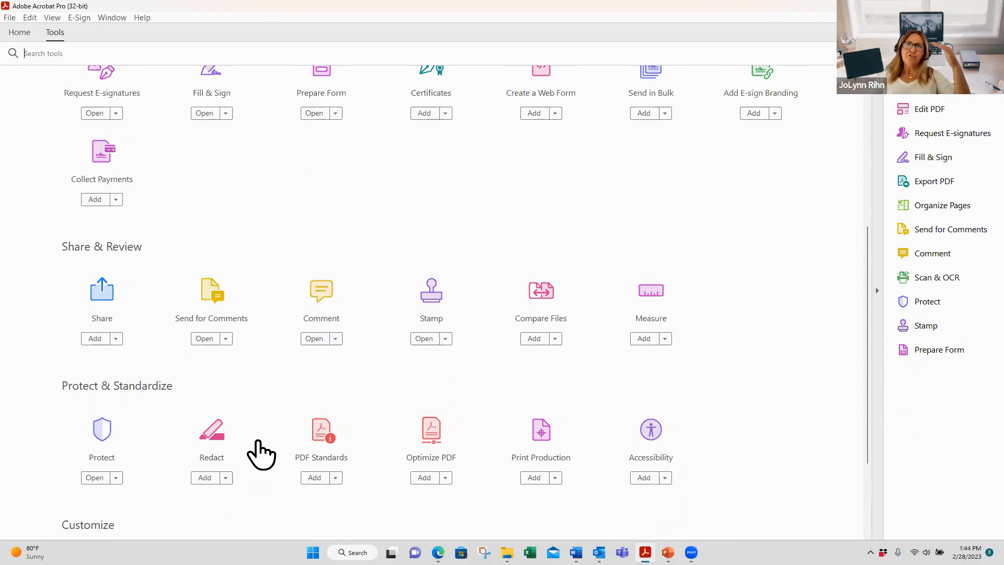
scroll(209, 293, up, 2)
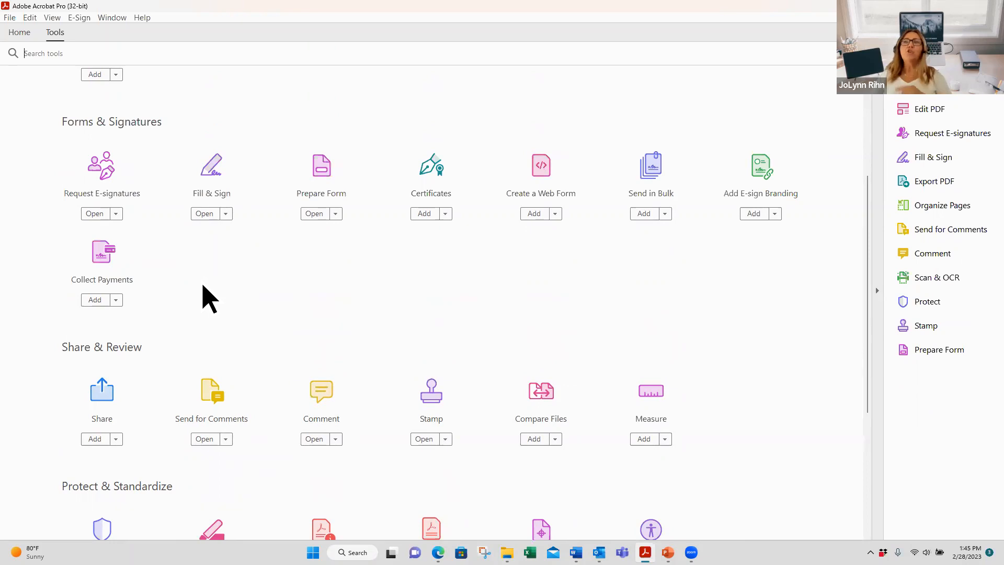
scroll(204, 286, up, 4)
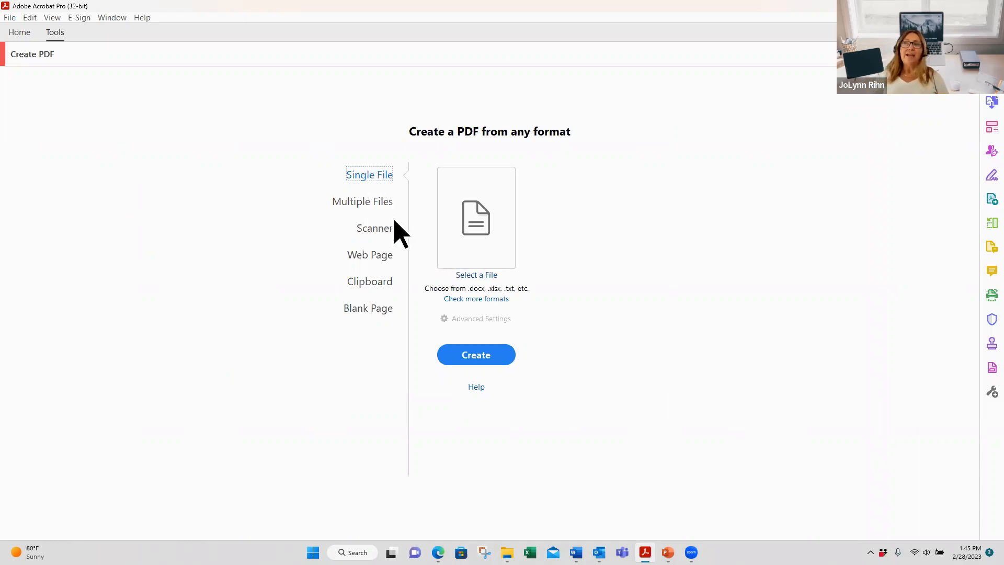
Create a new PDF with a blank page and open it for editing with Edit PDF.
click(382, 312)
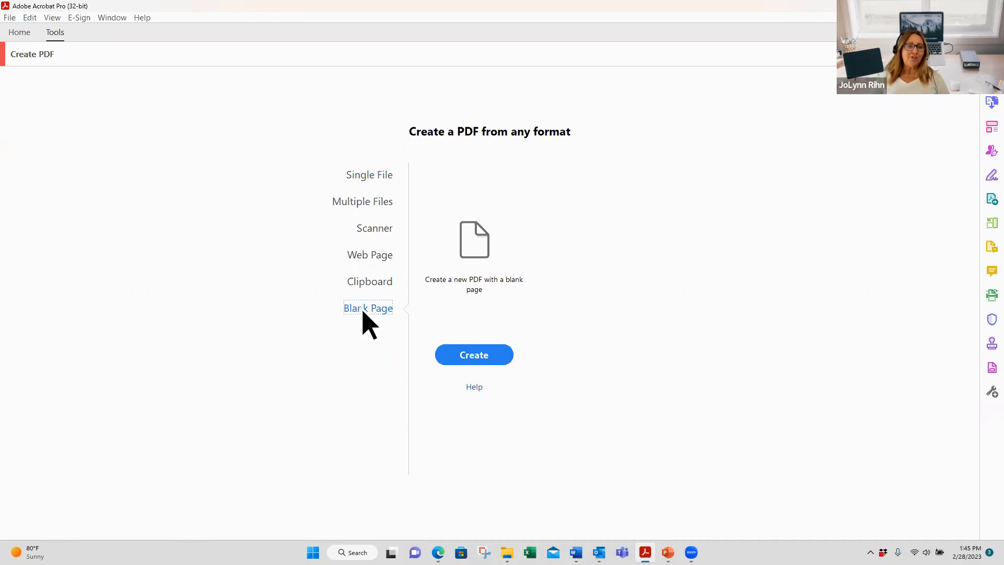
click(486, 354)
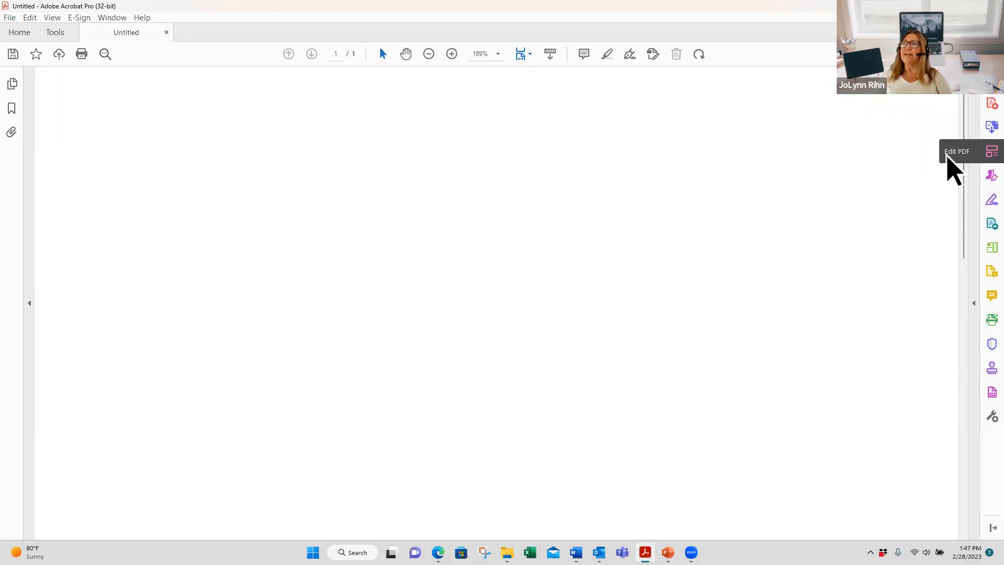
click(954, 167)
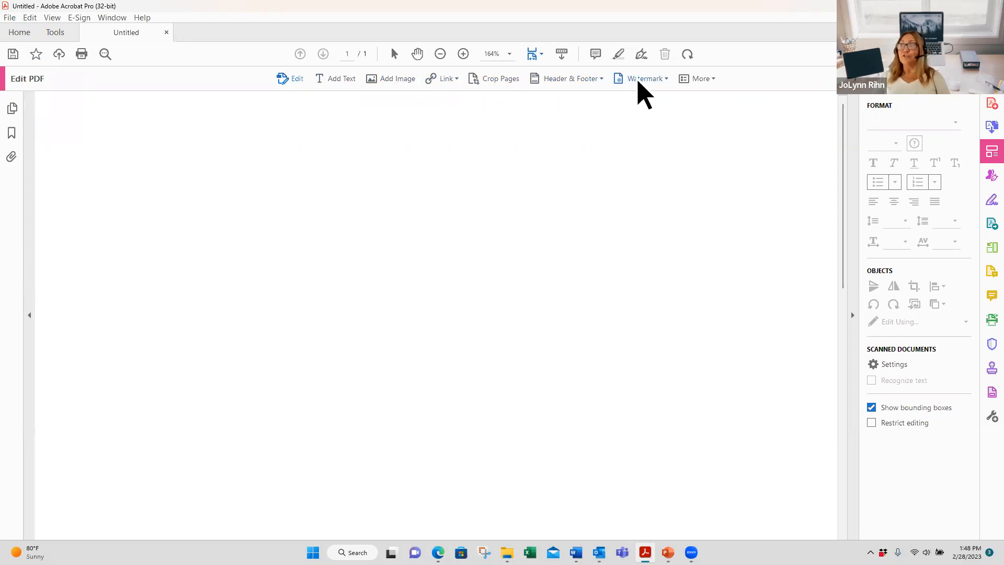
click(702, 82)
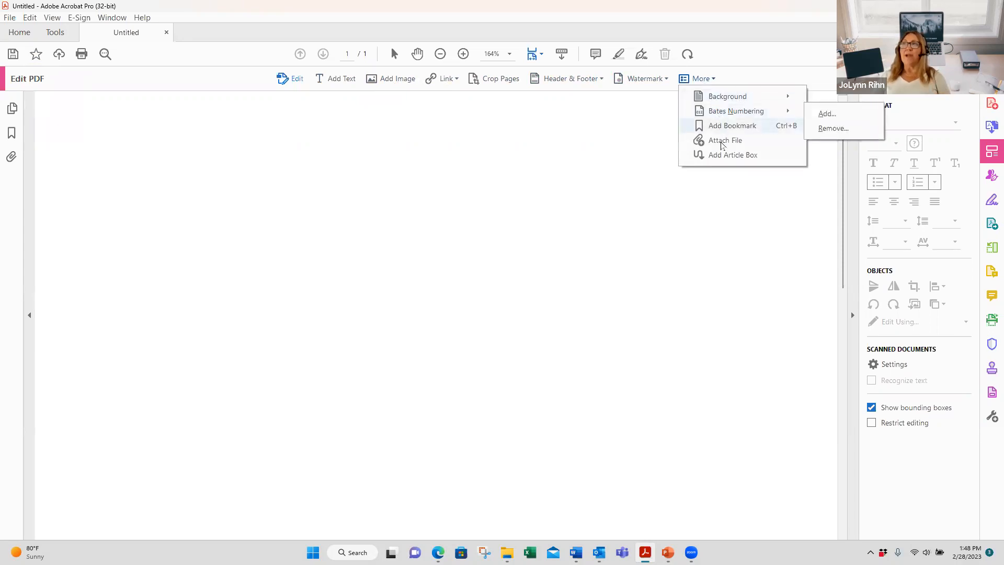
mouse_move(730, 116)
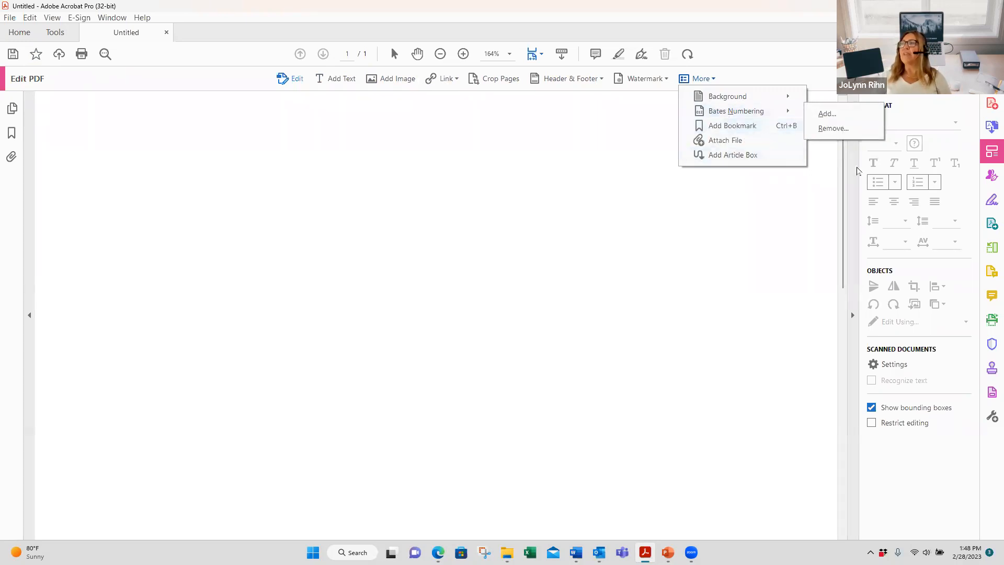
click(706, 281)
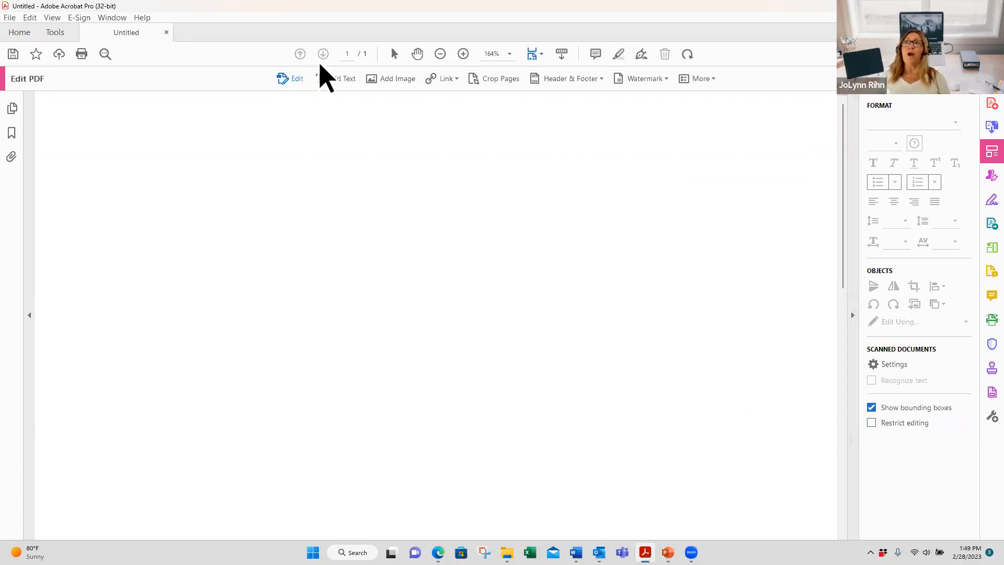
Add the text "Here is the title" near the top centre of the blank page.
click(335, 79)
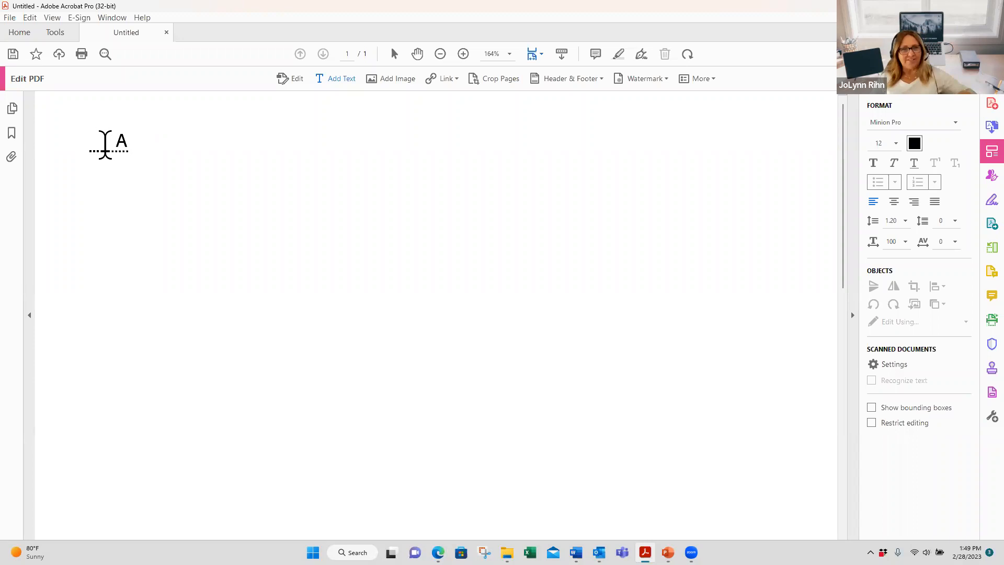
click(374, 141)
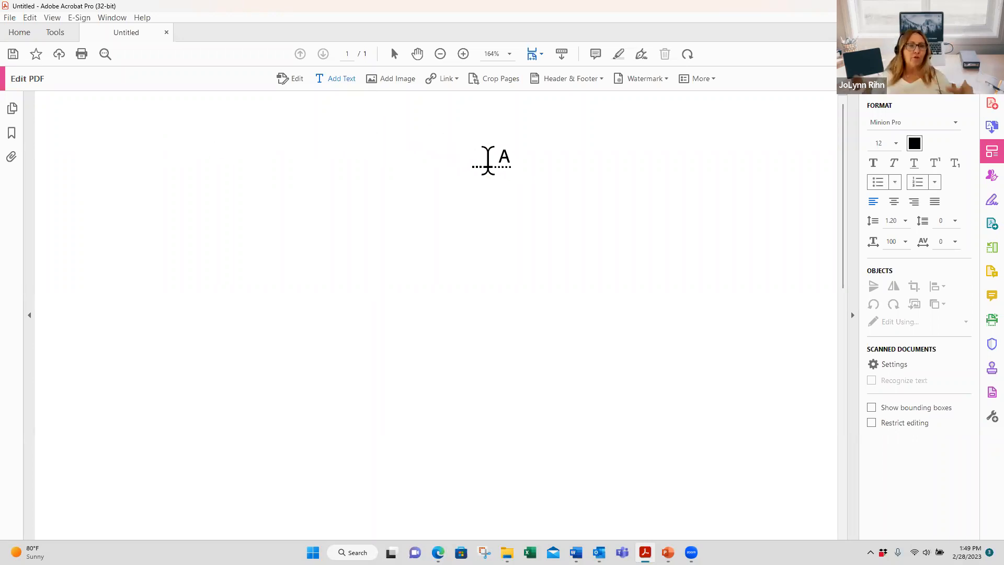
text(H)
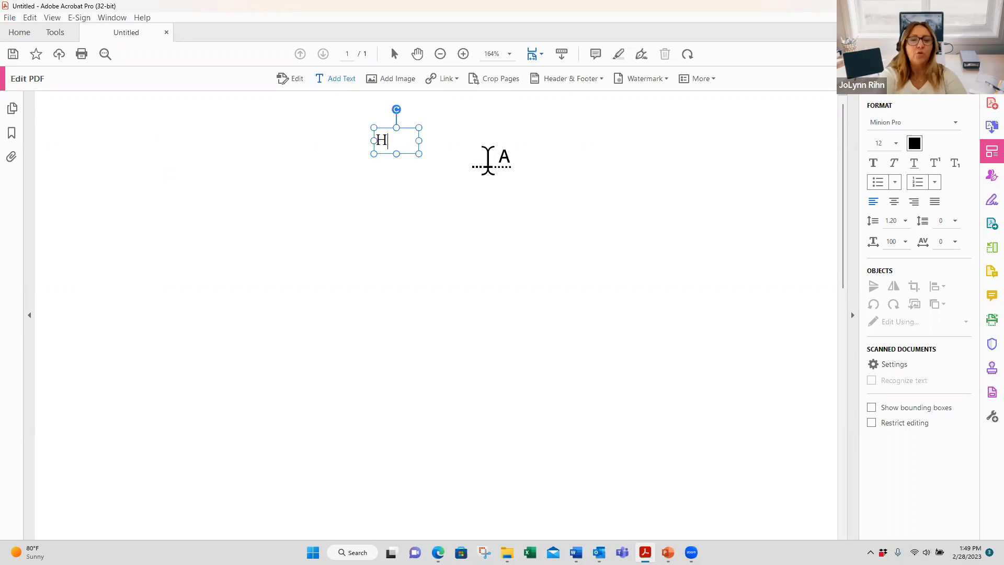
text(ere is the tiel)
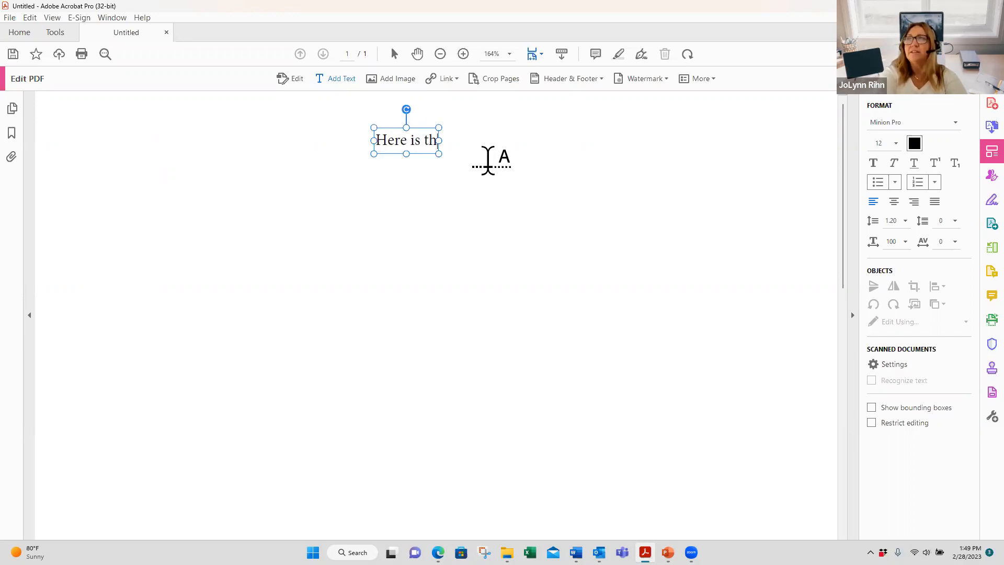
key(BackSpace)
key(BackSpace)
text(tle)
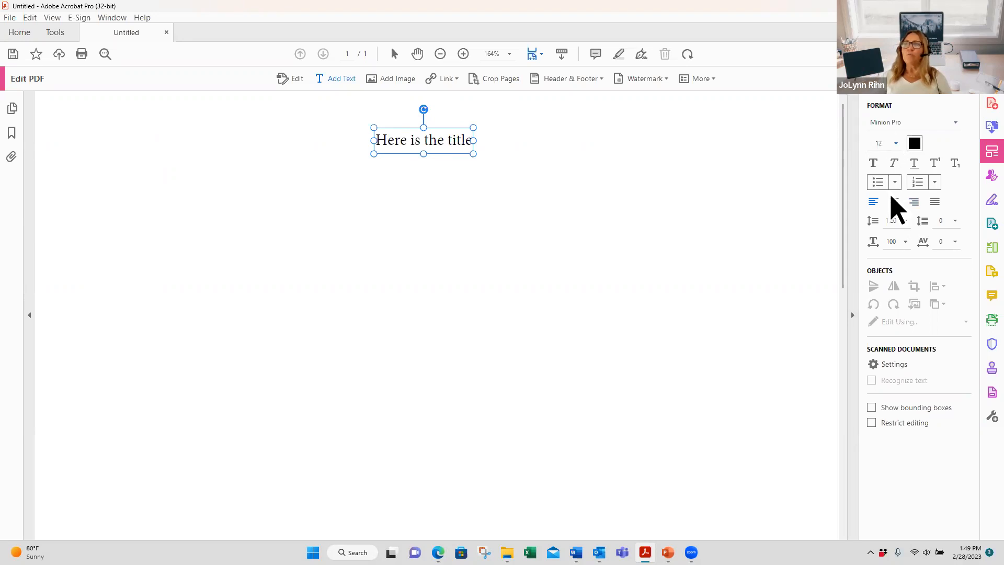
Try to change the title text's font to Magneto.
click(948, 125)
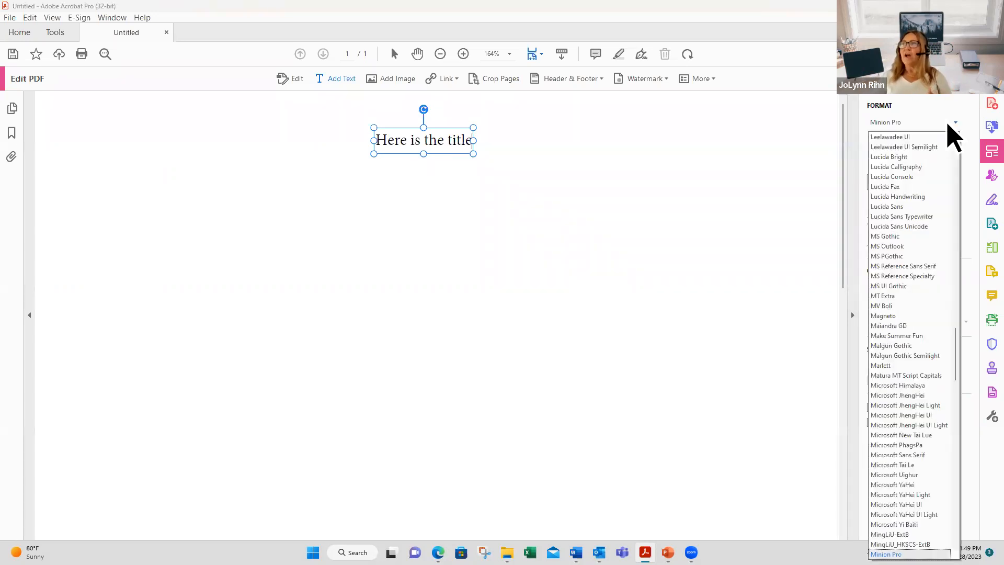
click(898, 317)
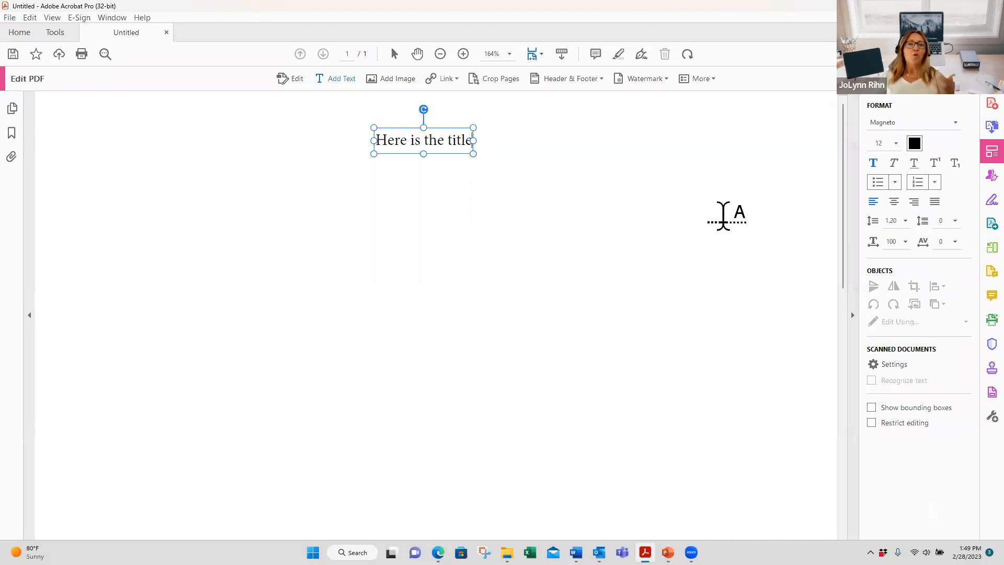
Select the title's text box as a whole and set its font size to 18.
click(450, 125)
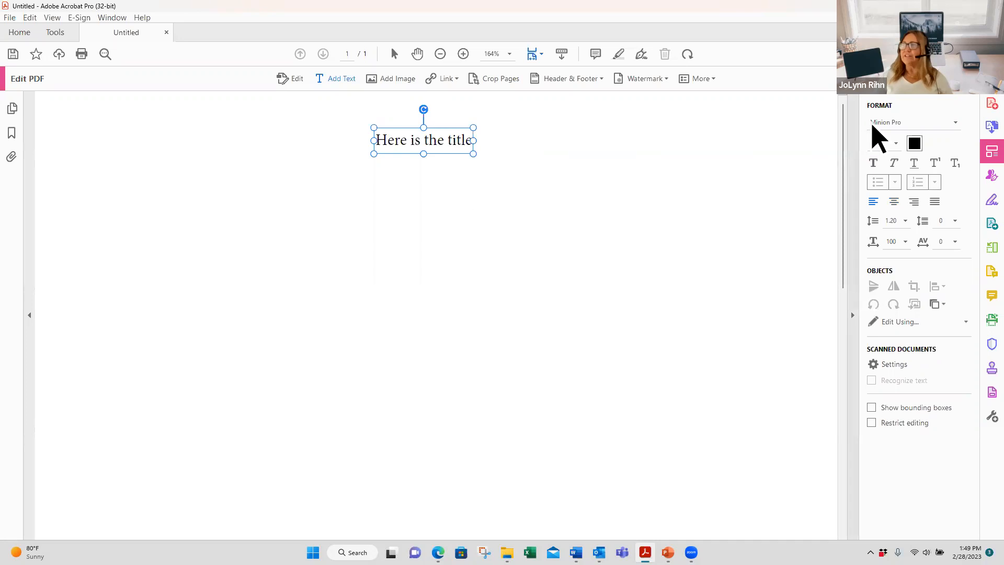
click(896, 144)
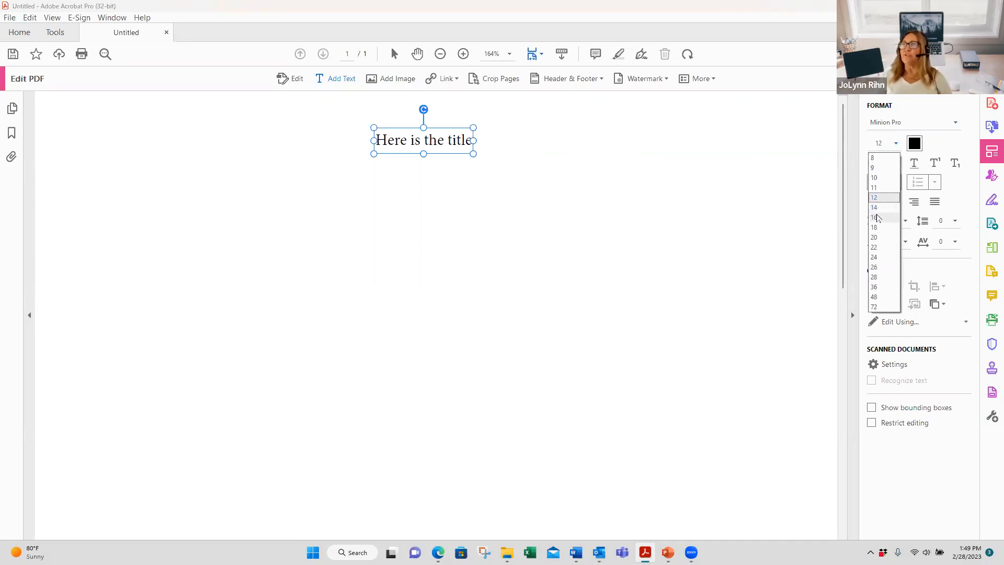
click(880, 233)
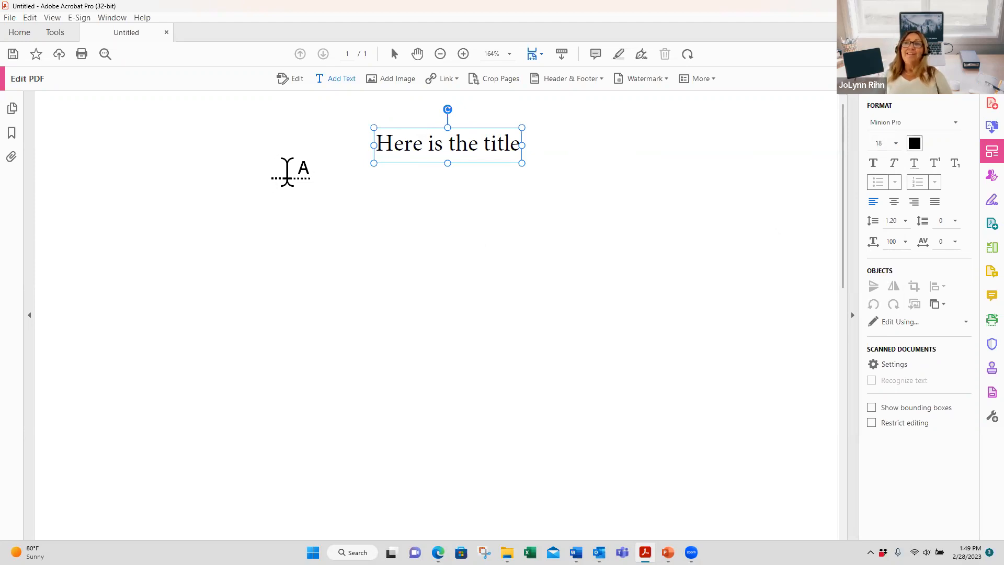
Insert the hybisus image from the 2022 May FL Pics folder in Pictures and position it below the title on the page's left side.
click(396, 79)
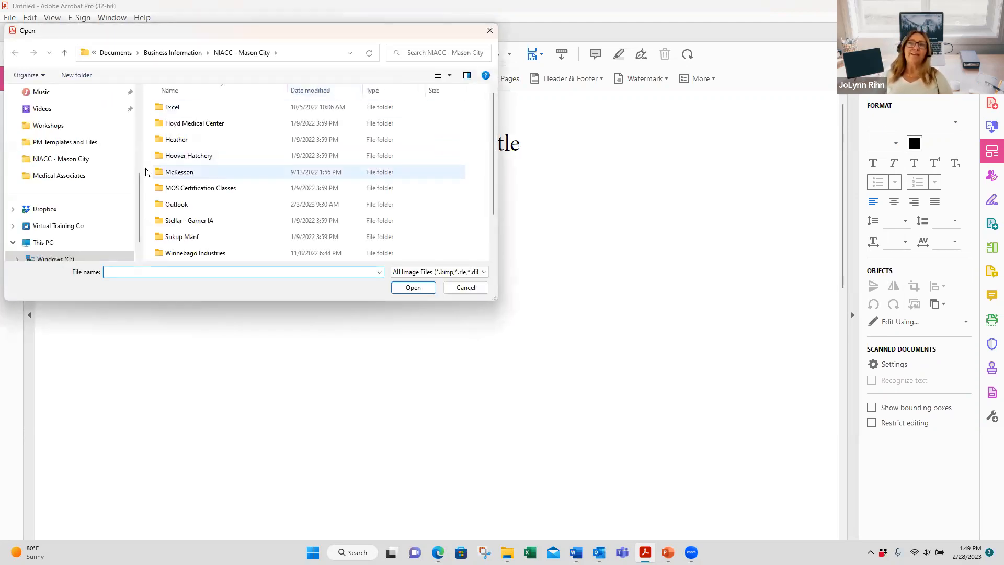
scroll(71, 237, down, 2)
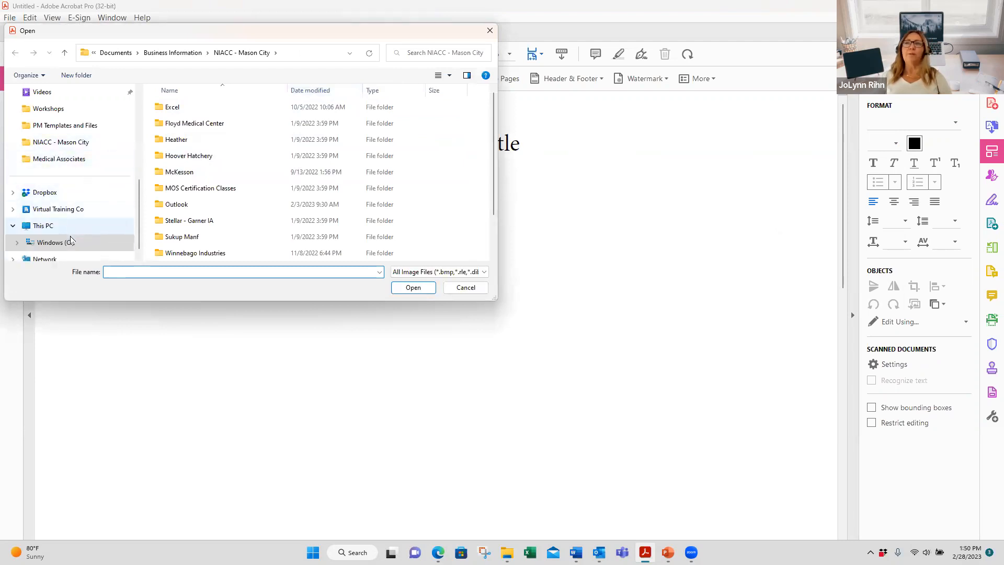
scroll(71, 240, up, 6)
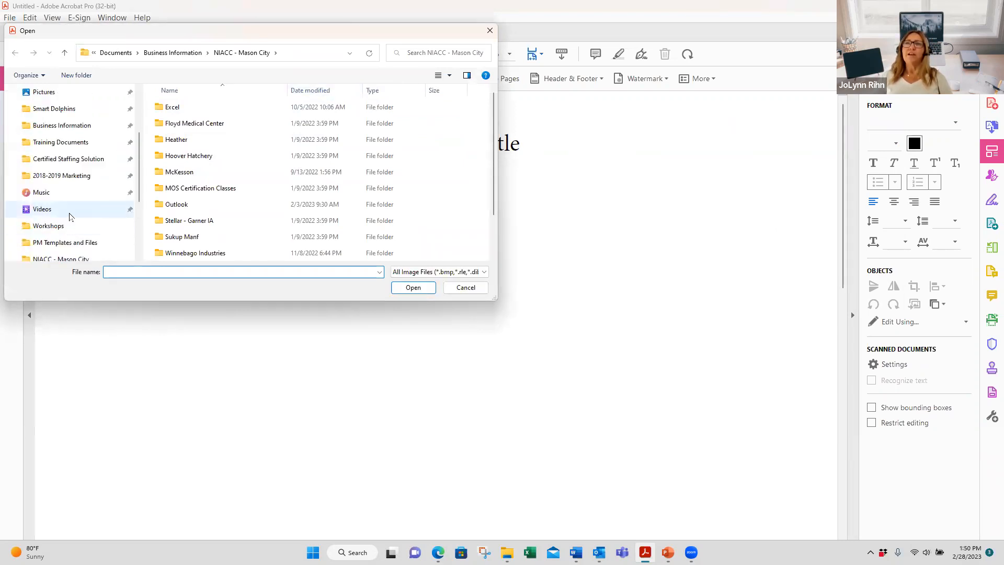
scroll(70, 204, up, 6)
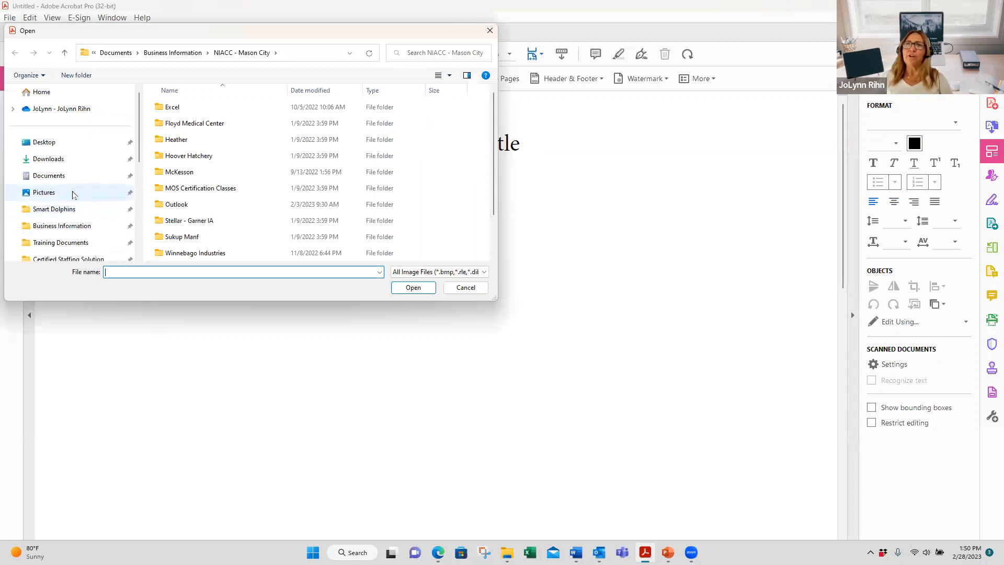
click(44, 193)
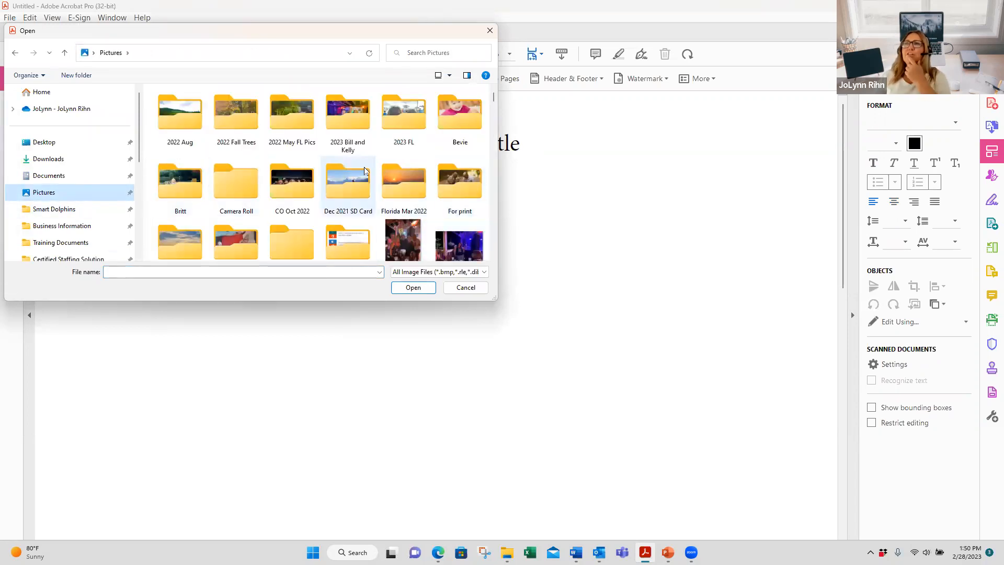
double_click(299, 118)
click(293, 162)
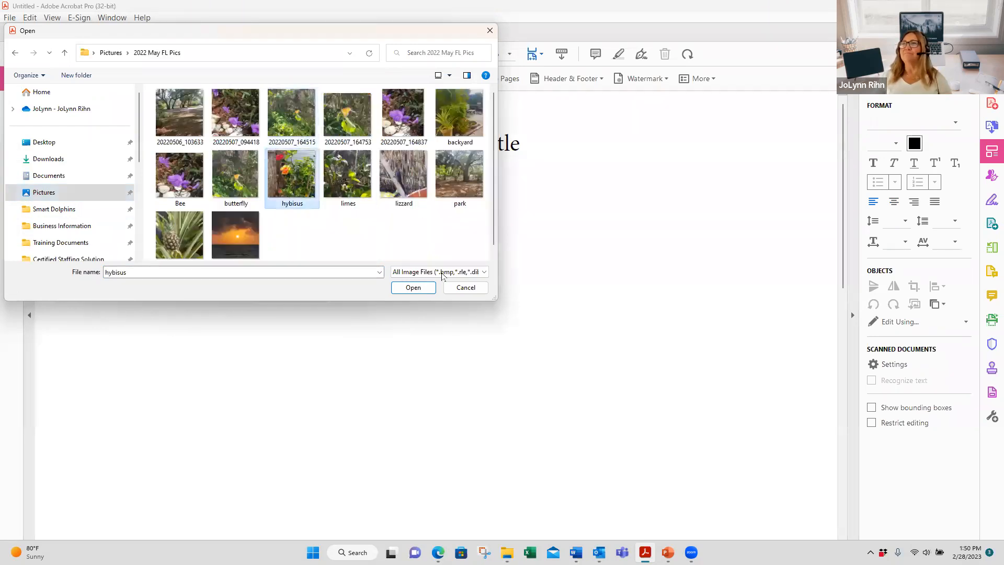
click(413, 289)
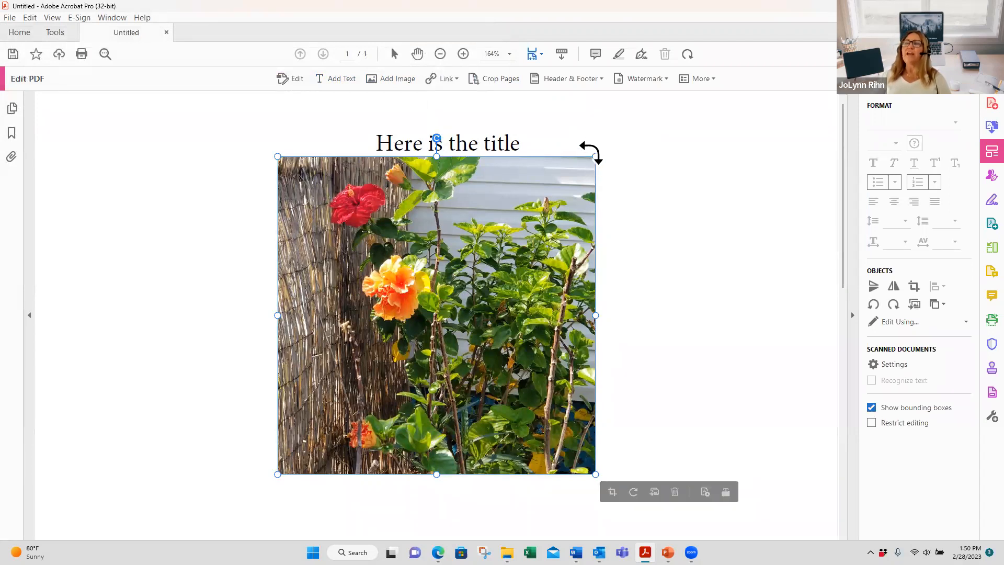
drag(585, 159, 420, 202)
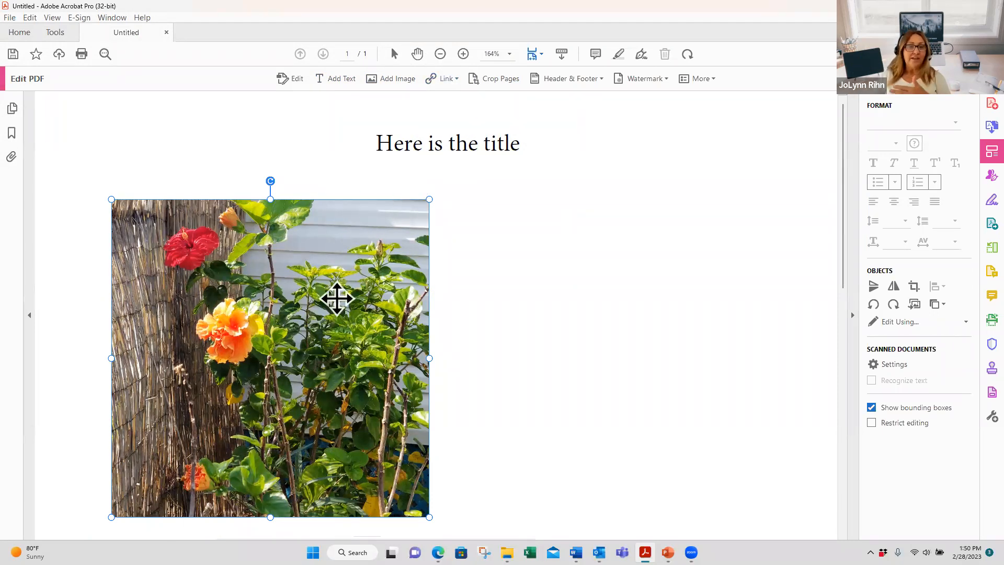
Draw a web or document link area across the upper part of the hibiscus image and set its action to open a file.
click(442, 80)
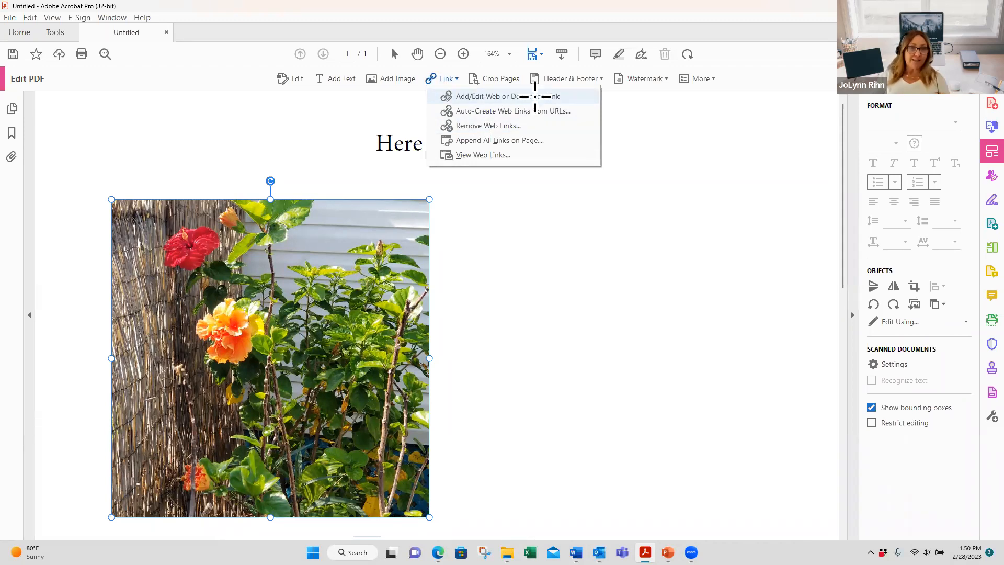
click(537, 99)
drag(242, 271, 419, 314)
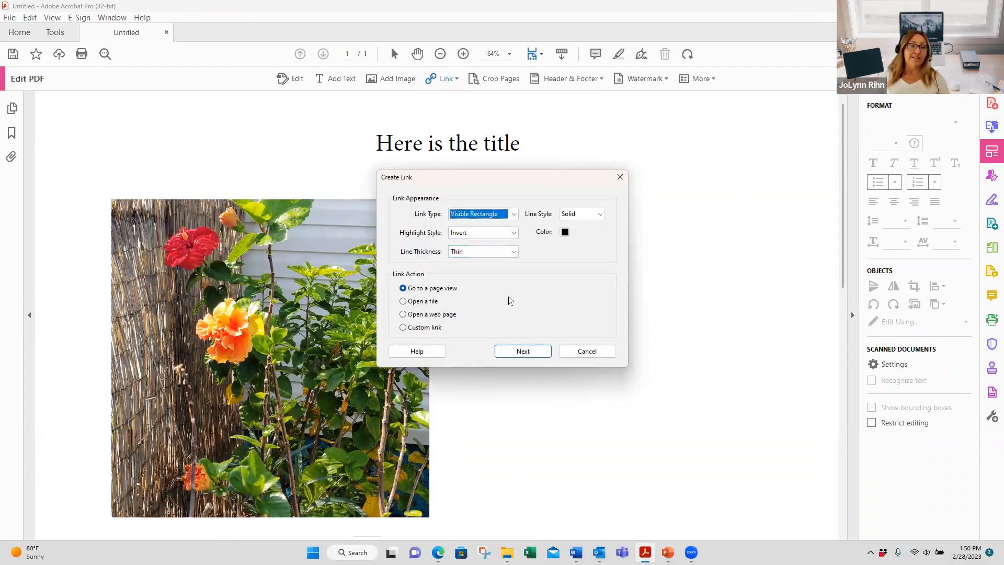
click(438, 315)
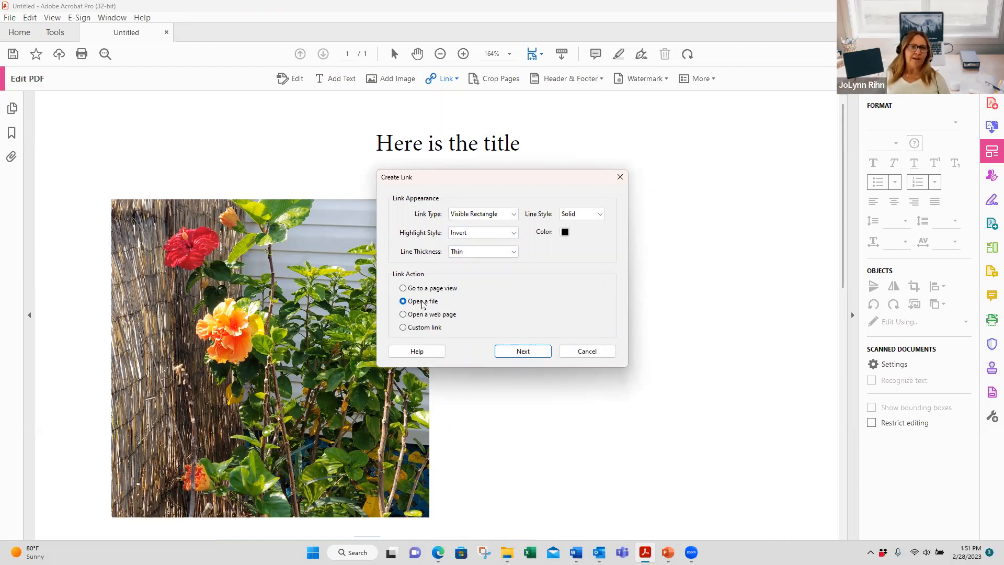
Point the link to the Outlook Level 2 Word document in NIACC - Mason City's Outlook folder, and move the link area slightly higher on the image.
click(523, 351)
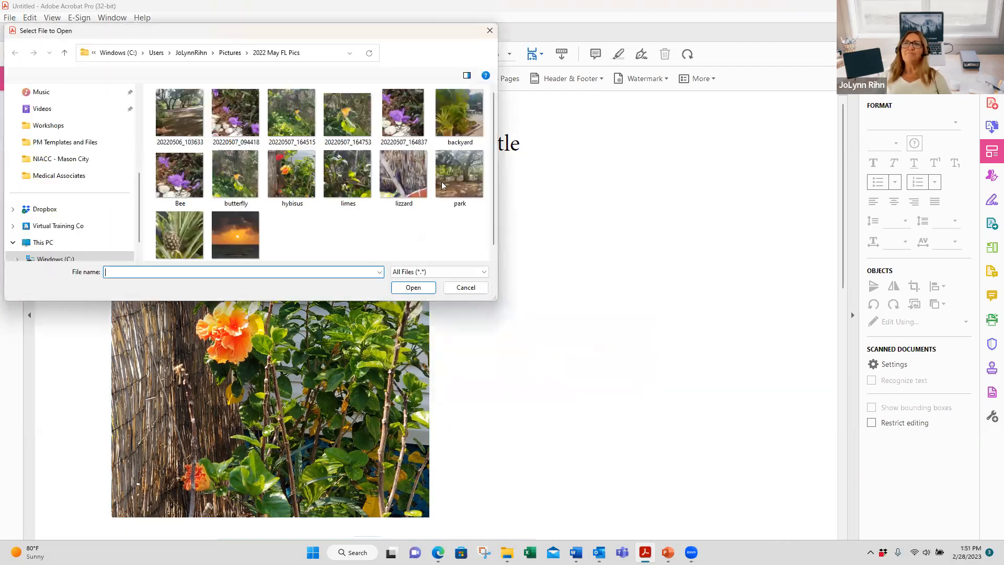
click(60, 159)
click(184, 207)
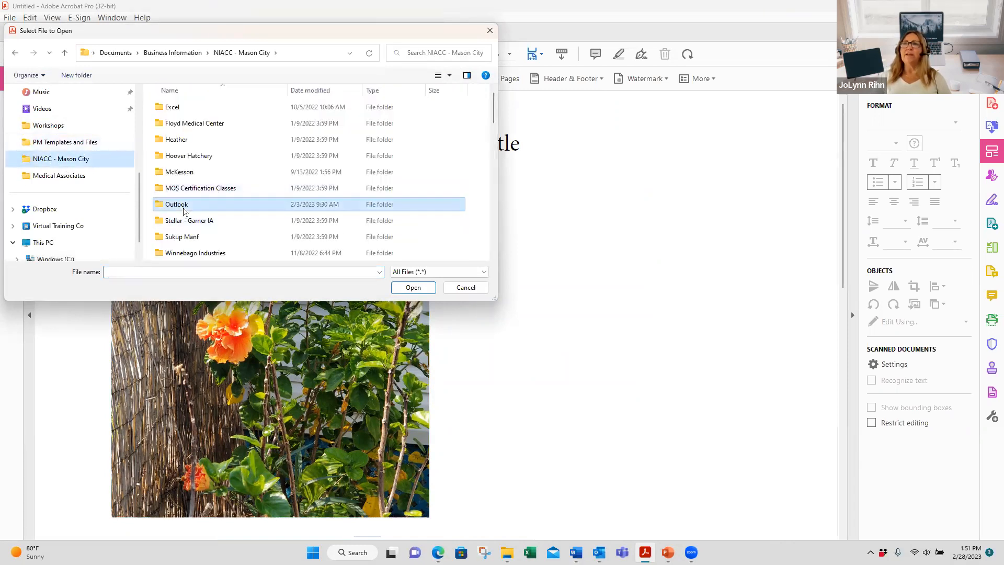
double_click(184, 207)
click(183, 140)
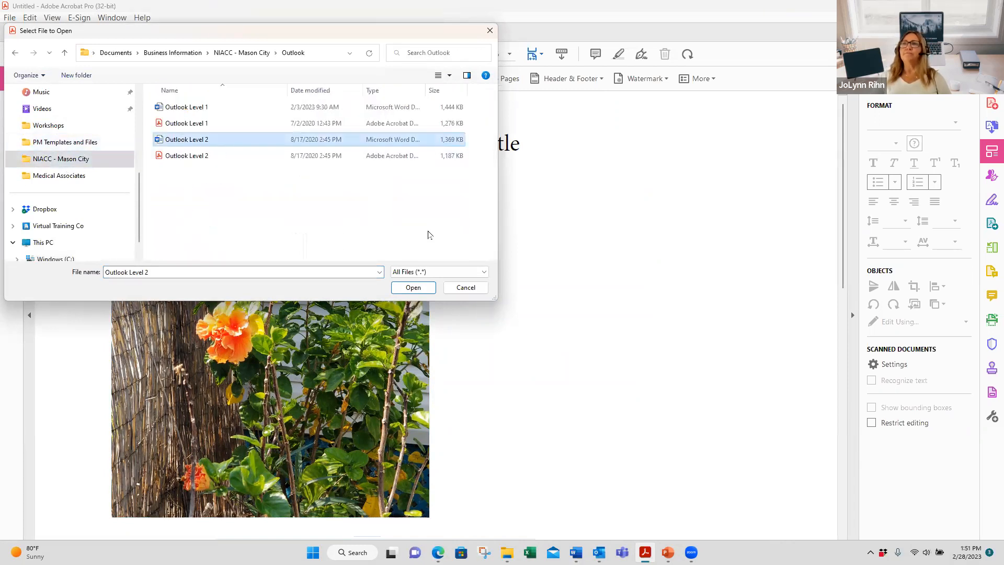
click(412, 288)
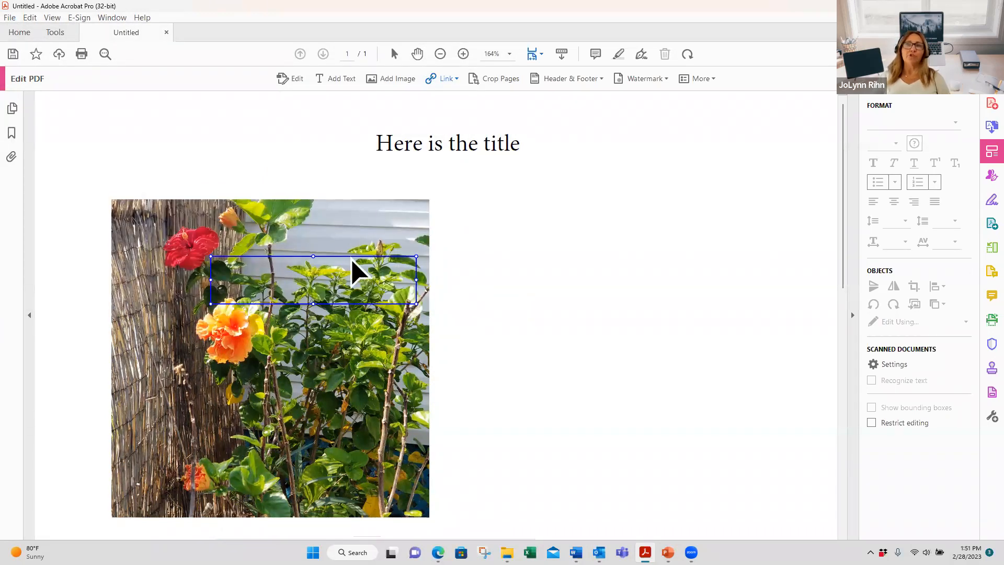
drag(351, 260, 354, 226)
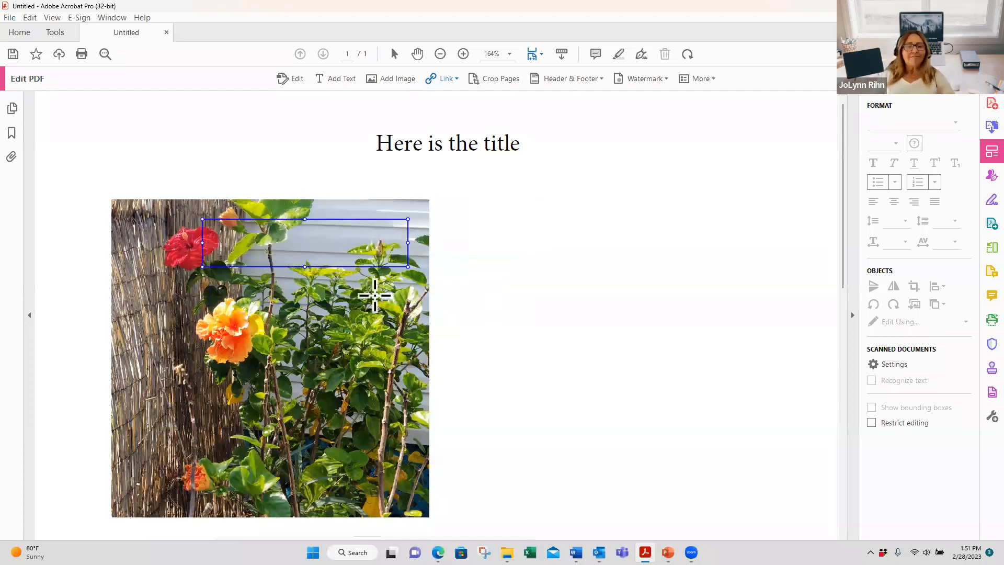
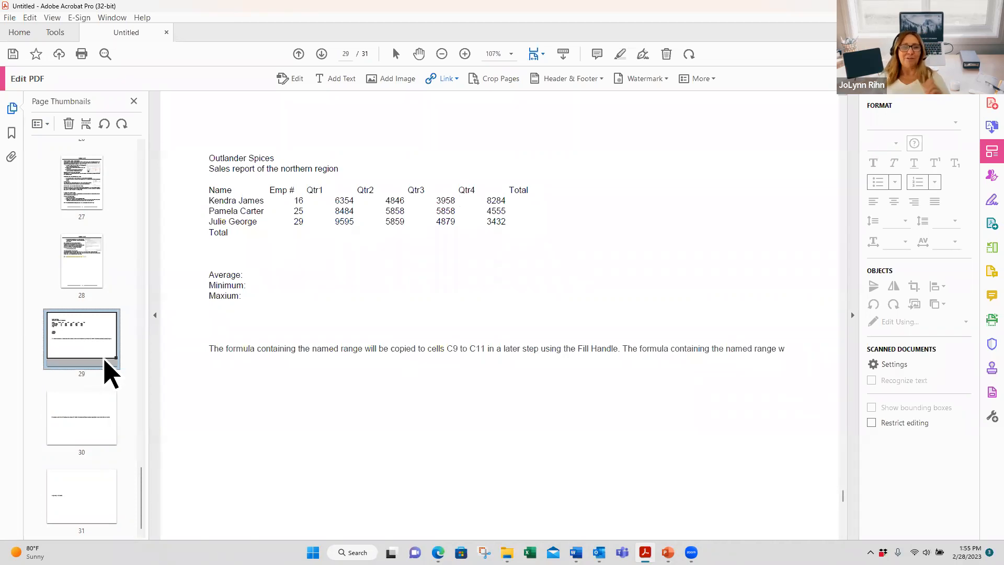
Examine pages 30 and 31 of the combined document for the overflow of the sales report's long text line.
click(98, 426)
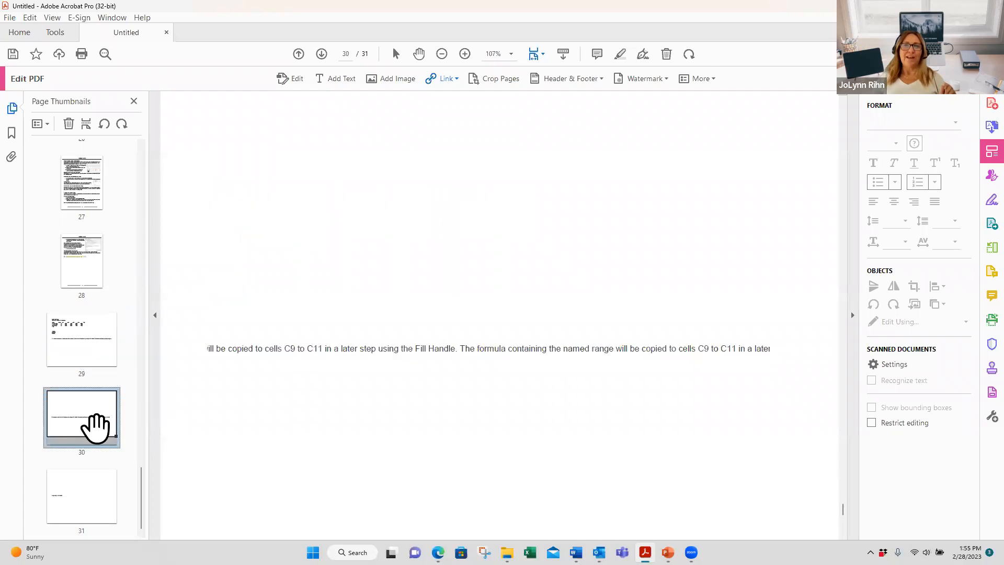
click(93, 489)
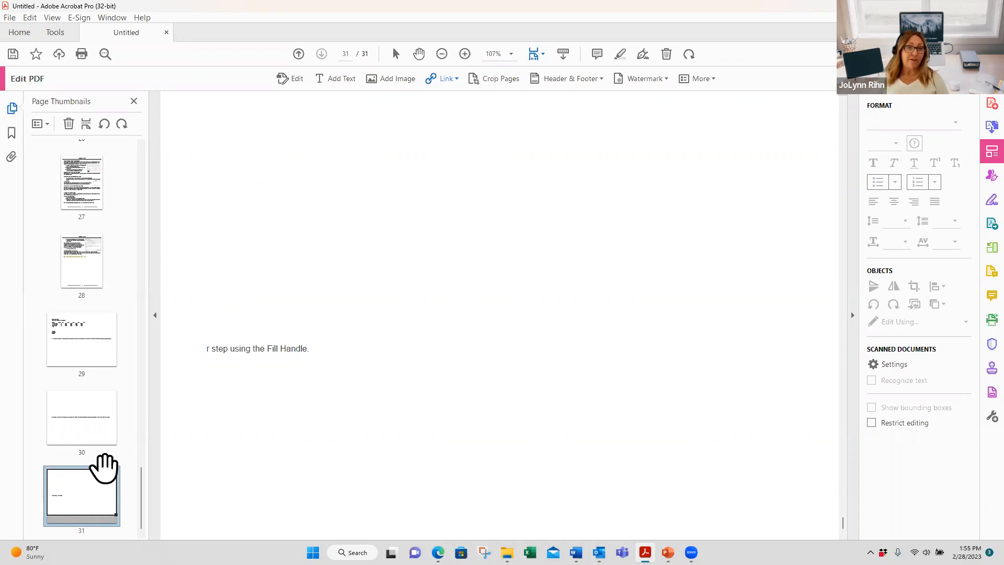
drag(104, 468, 125, 409)
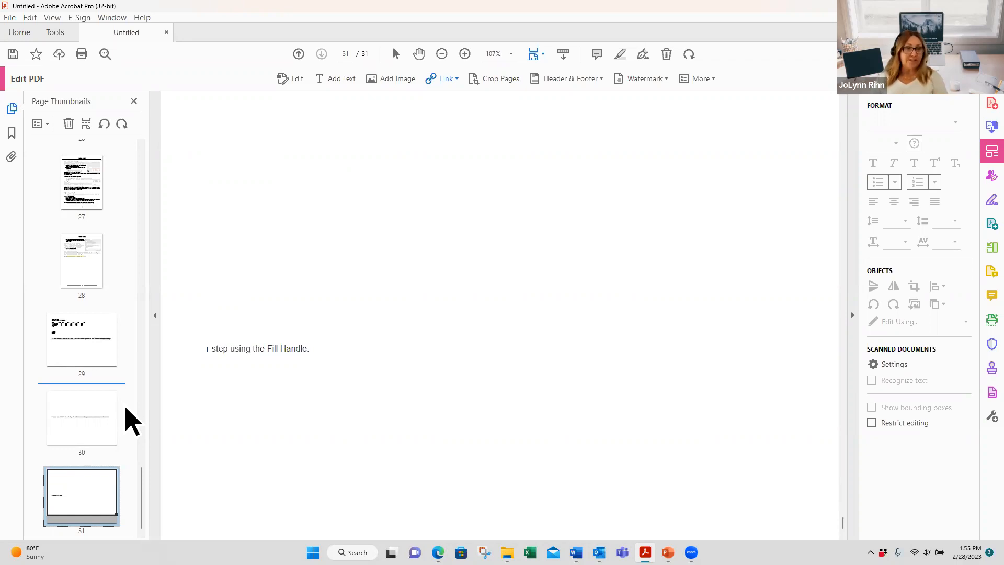
mouse_move(125, 407)
mouse_down()
mouse_move(128, 422)
mouse_move(141, 410)
mouse_up()
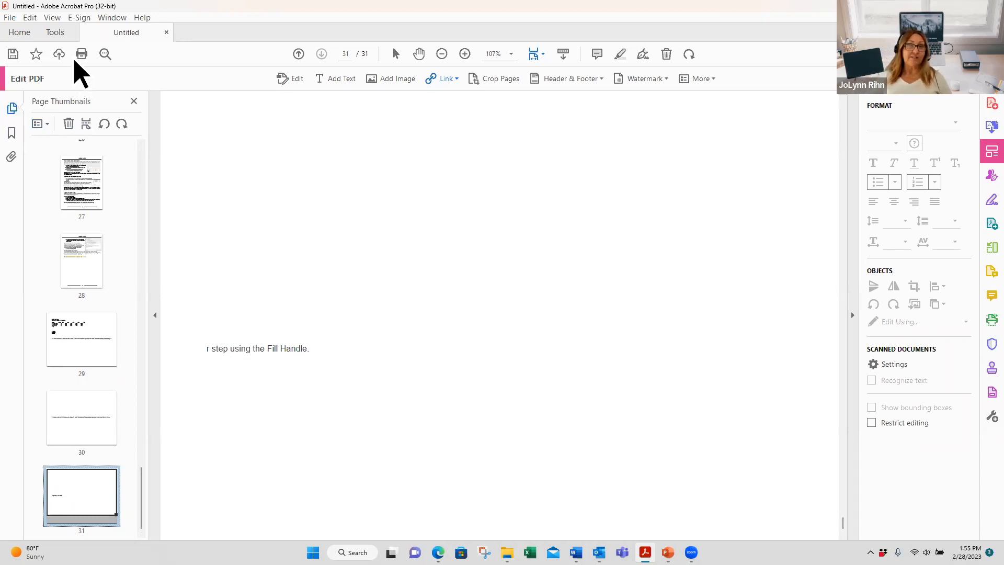
click(9, 31)
click(9, 17)
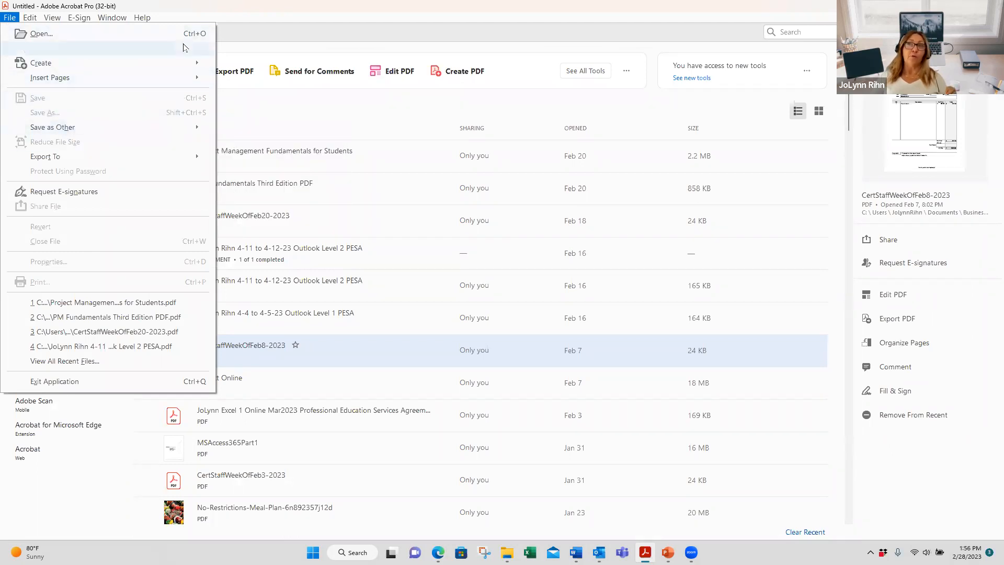
click(287, 13)
click(29, 59)
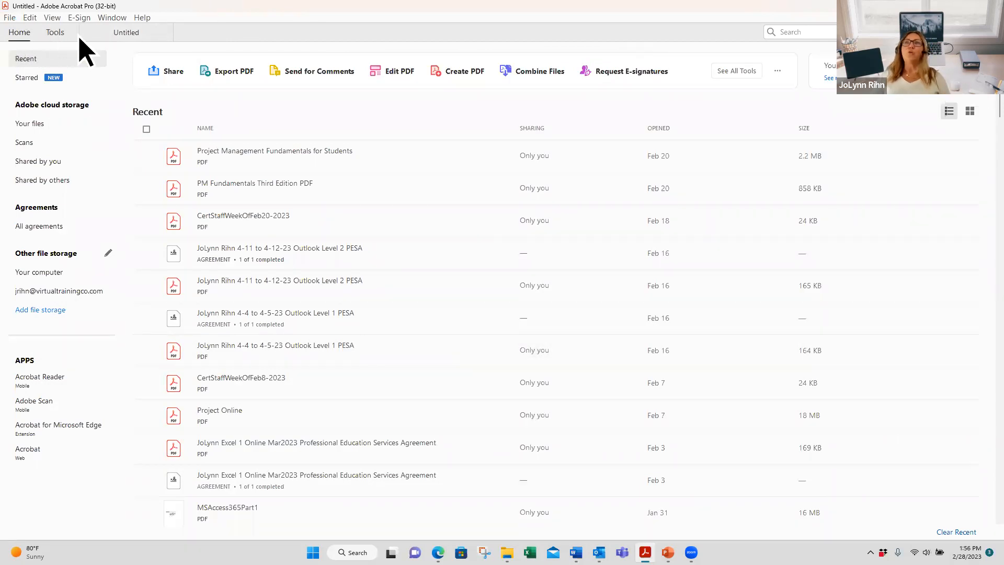
click(151, 37)
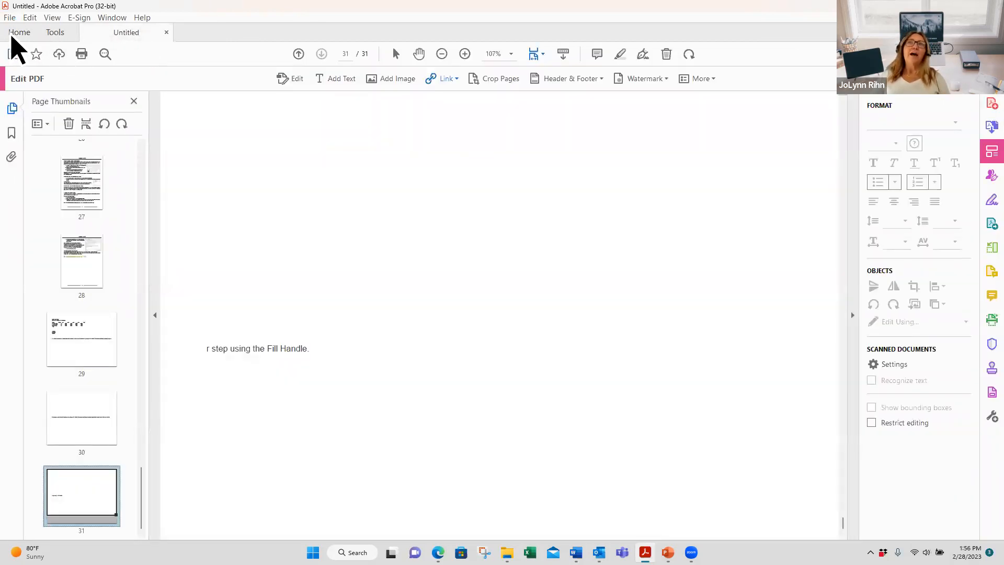
Save the combined document as a PDF named "Cmbined Data" on the Desktop.
click(9, 19)
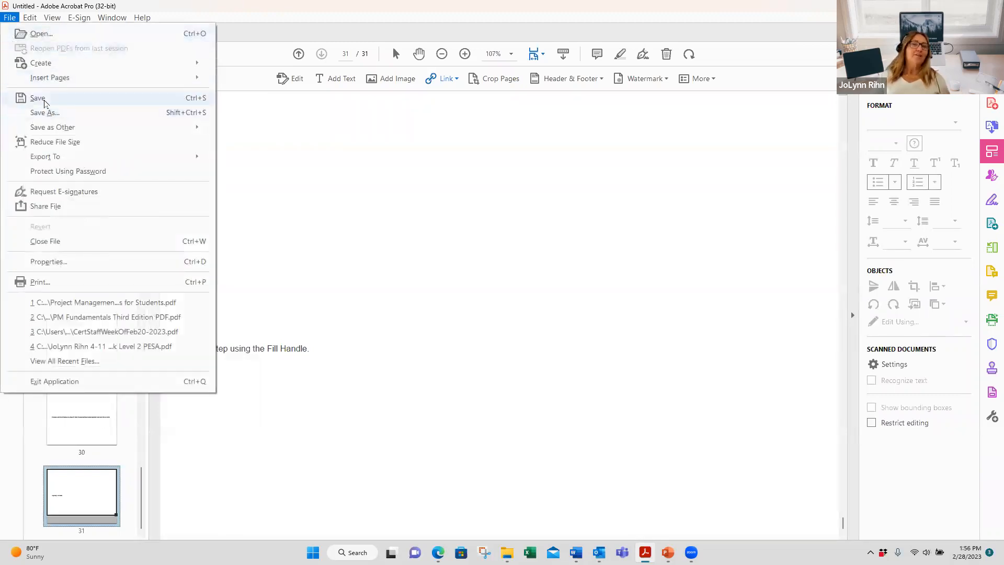
mouse_move(62, 130)
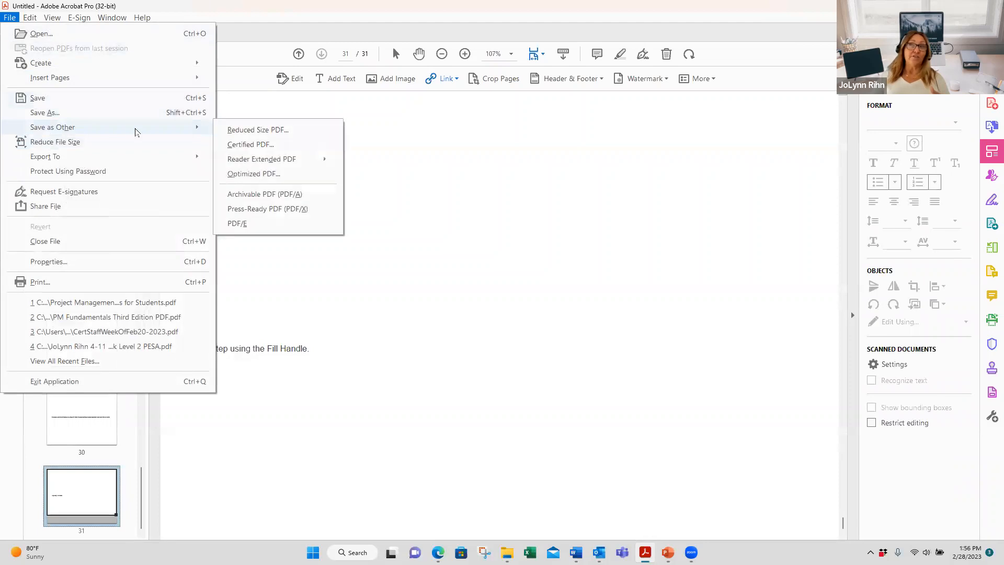
click(111, 97)
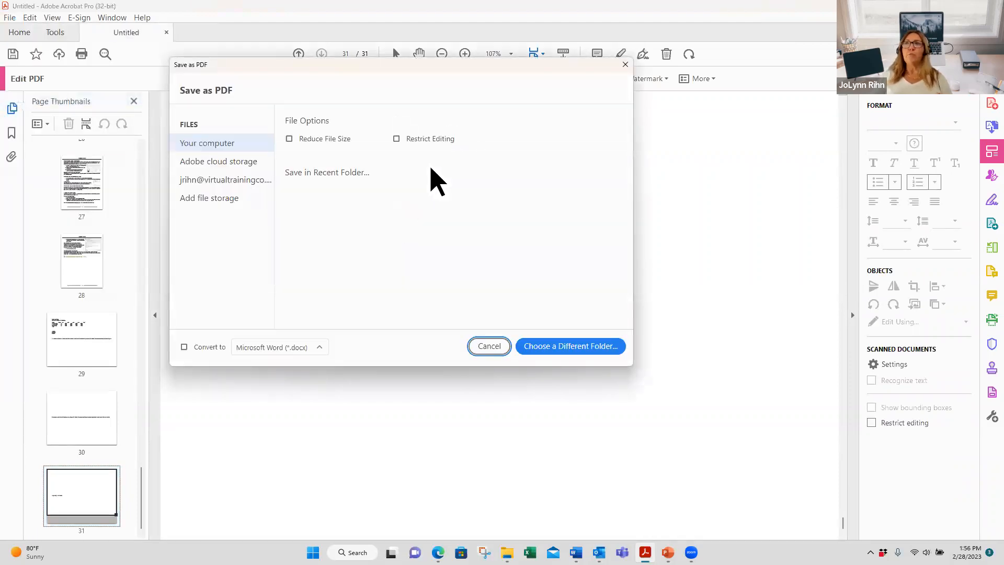
click(536, 346)
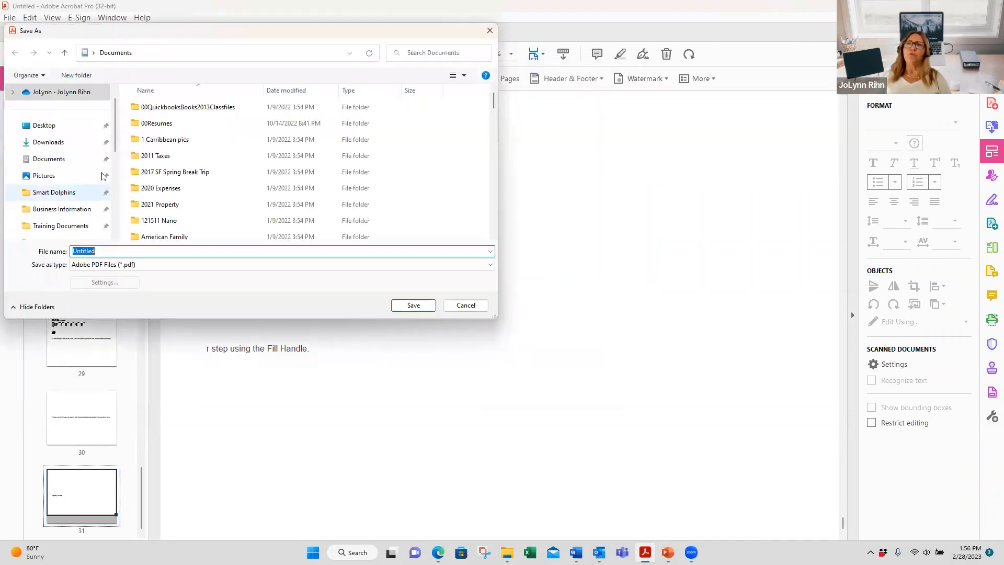
click(45, 125)
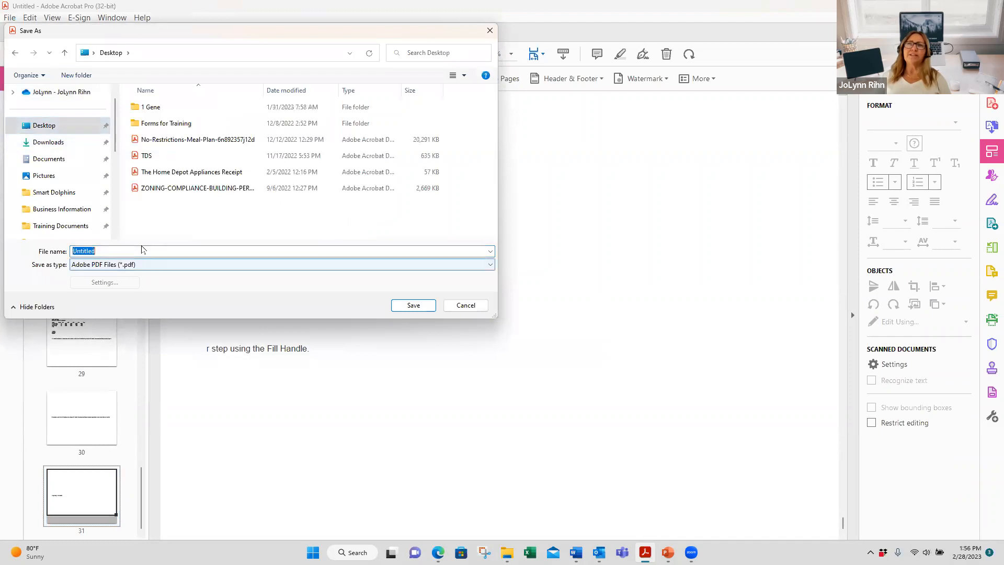
text(C)
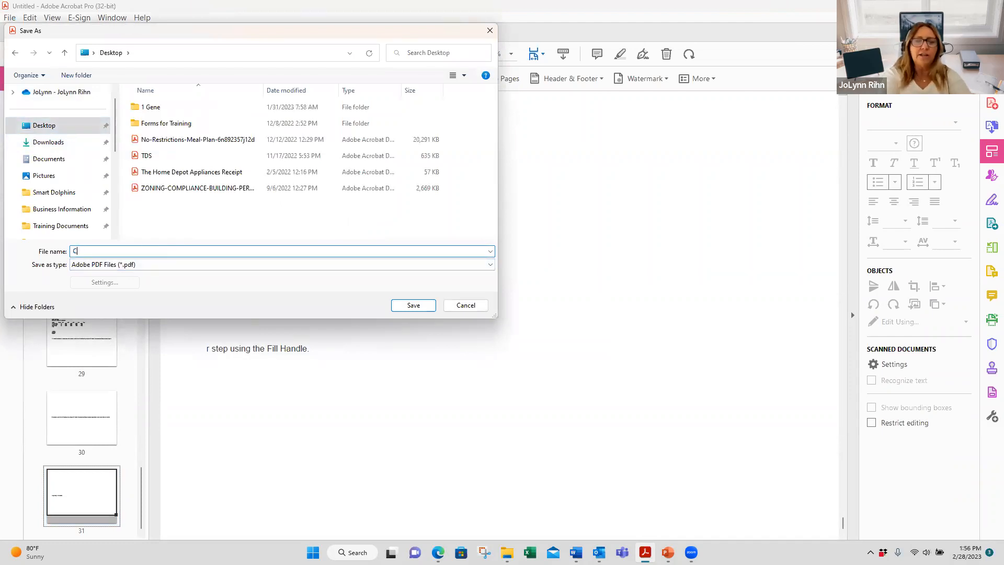
text(mbined Data)
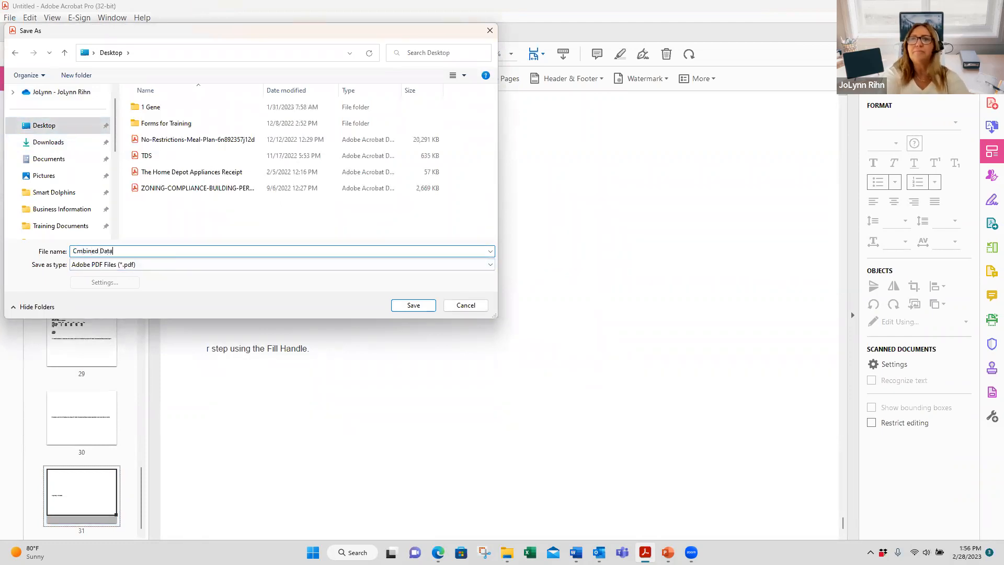
key(Return)
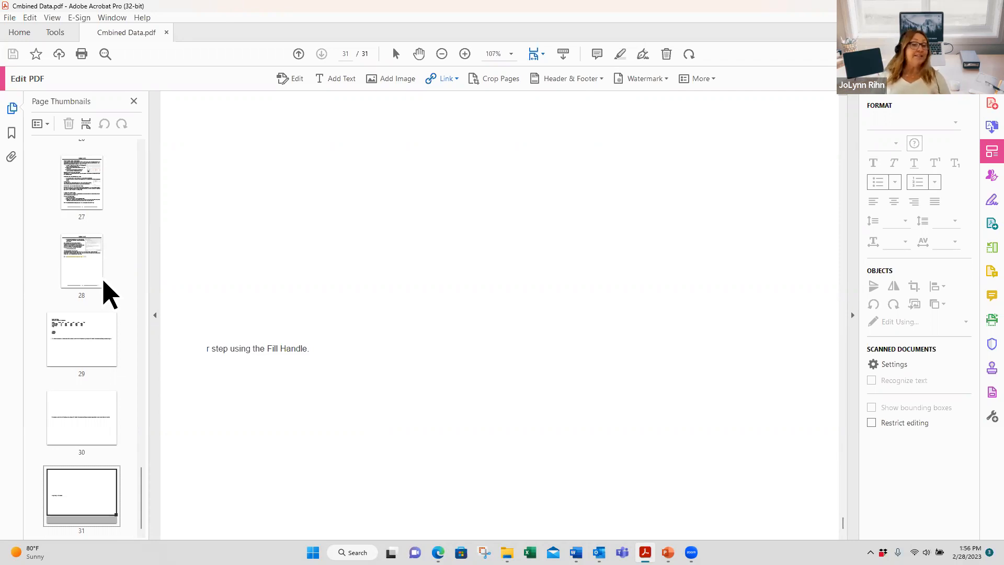
Add the text "Add type" in the blank area above and to the right of the sales report on page 29.
click(107, 344)
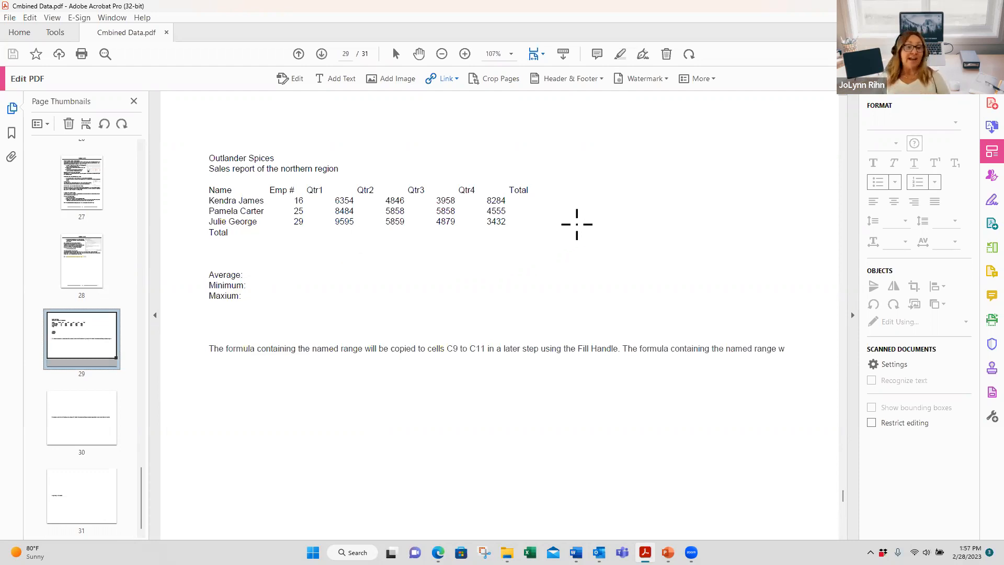
click(329, 78)
click(601, 124)
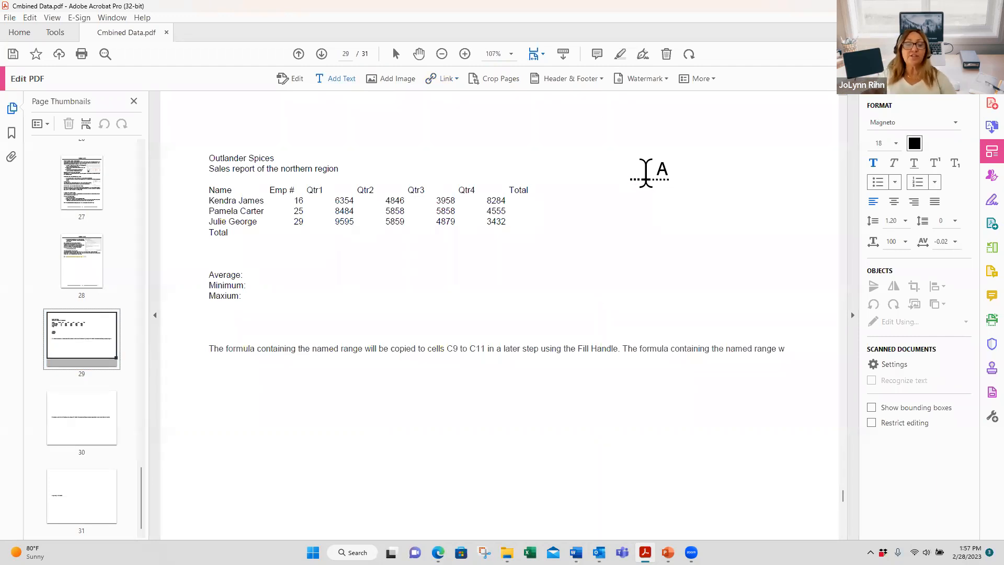
text(Add type)
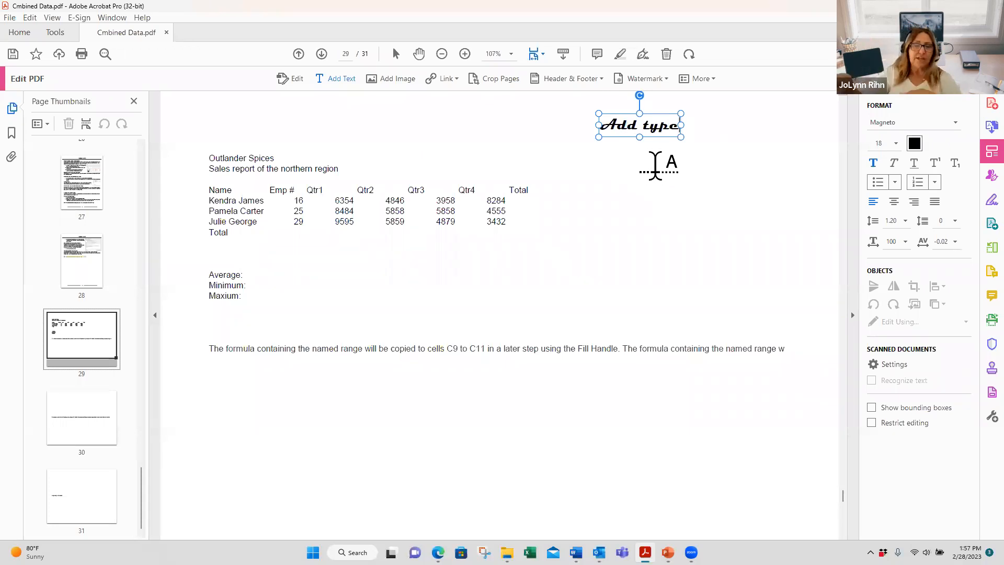
click(643, 168)
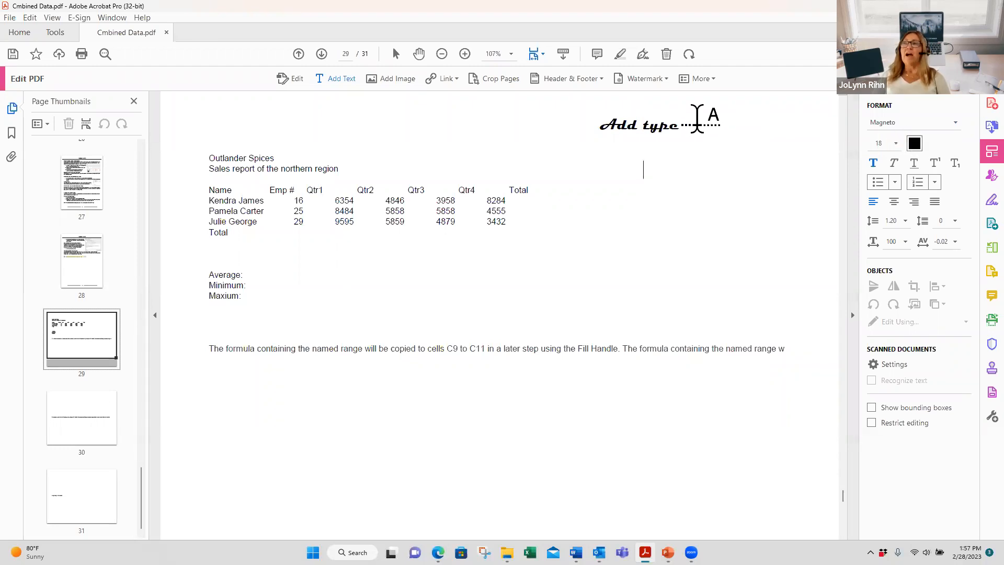
click(673, 129)
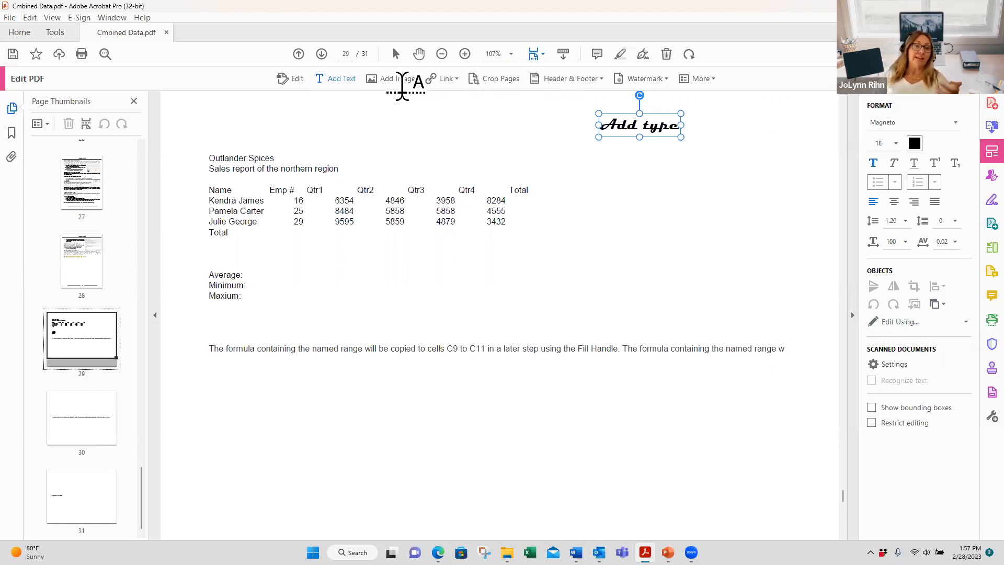
click(582, 81)
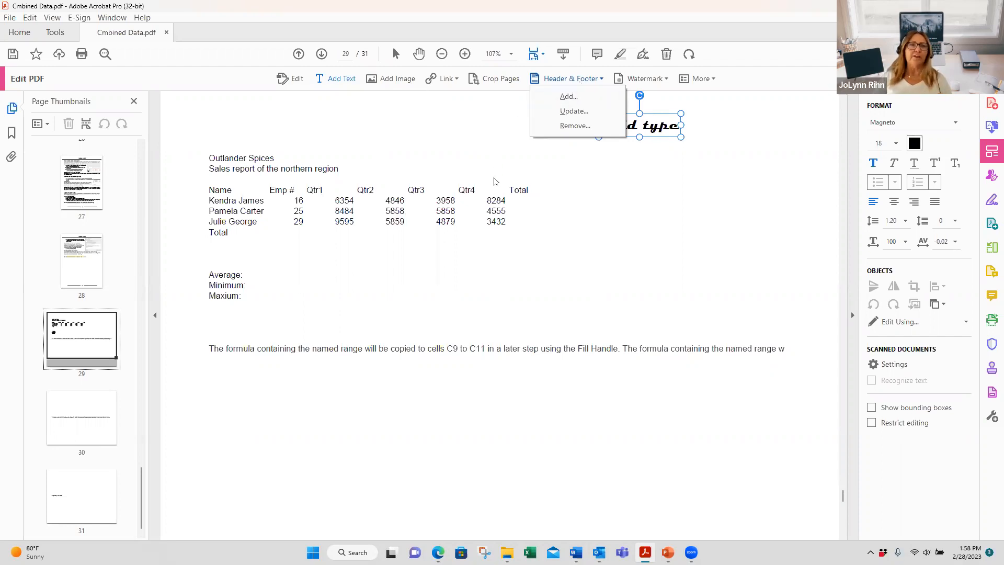
click(552, 229)
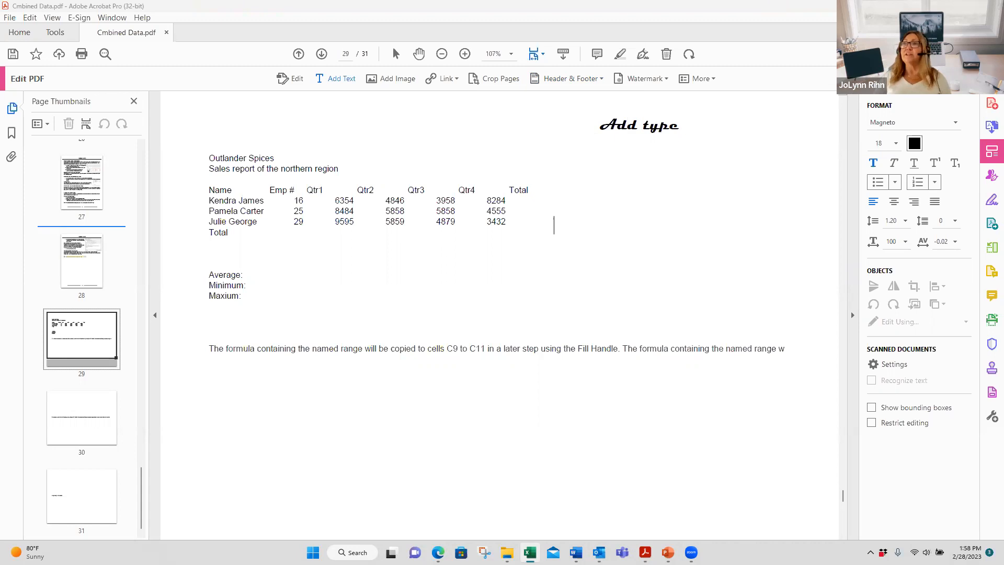
Switch to Excel, open the recent Project Plan workbook and show its Issue Log sheet.
drag(0, 11, 335, 1)
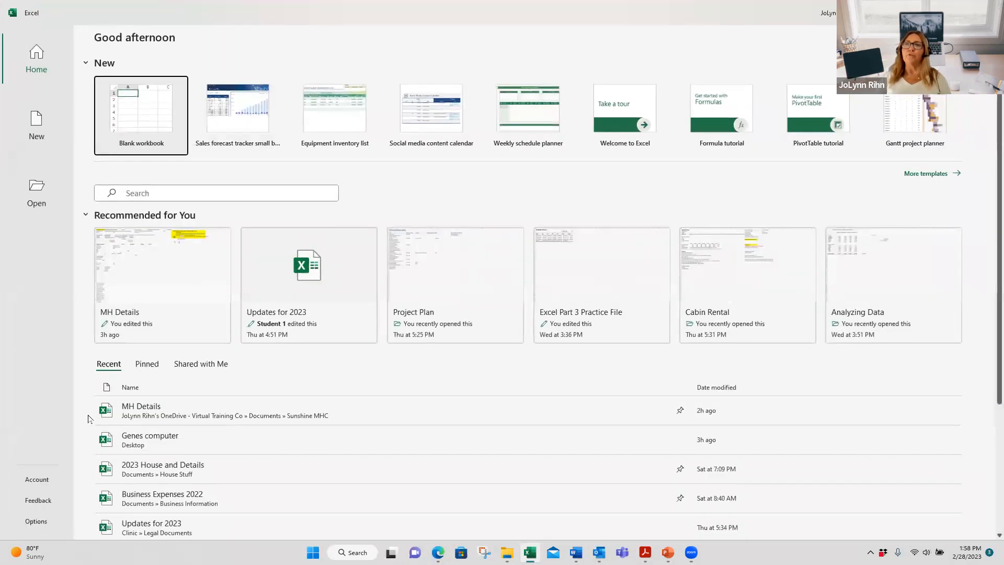
scroll(264, 457, down, 2)
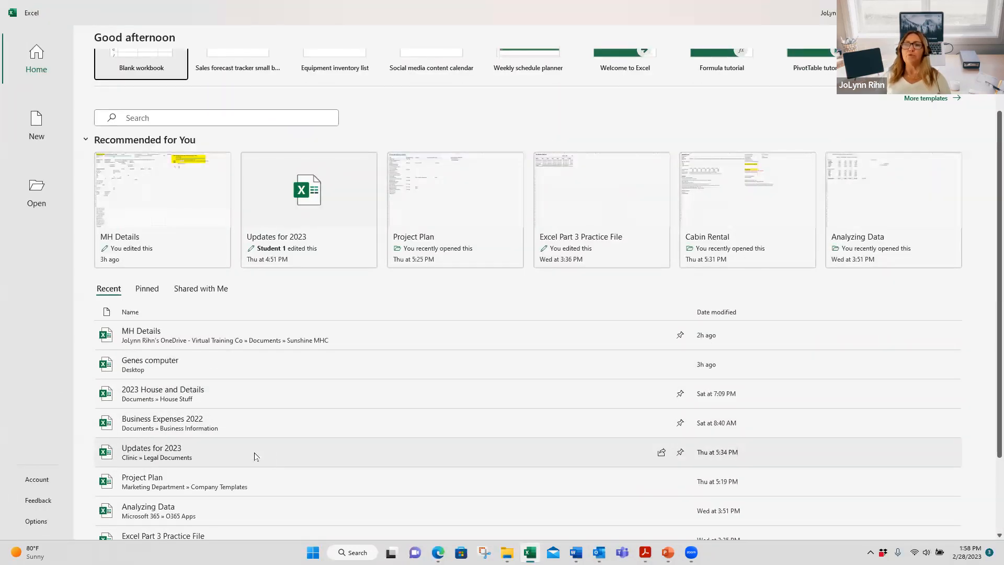
click(235, 489)
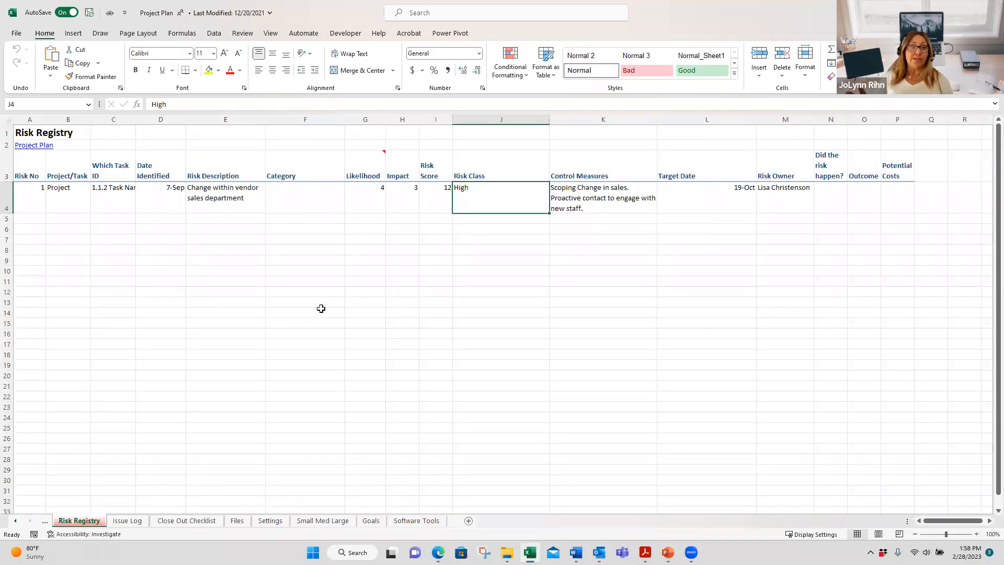
click(128, 522)
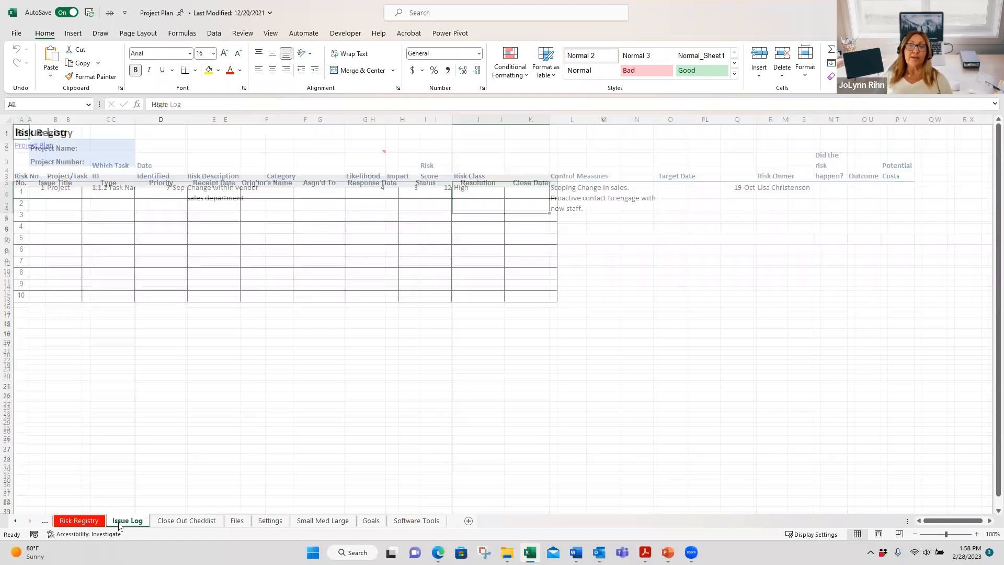
Check the workbook's sheet list, keep Issue Log active, and preview both of its printed pages.
right_click(31, 521)
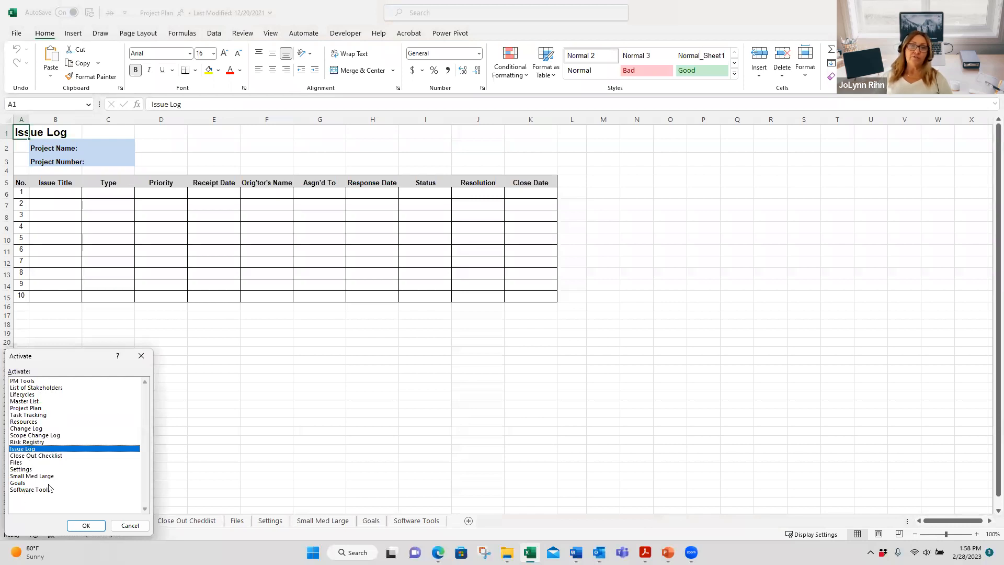
click(85, 525)
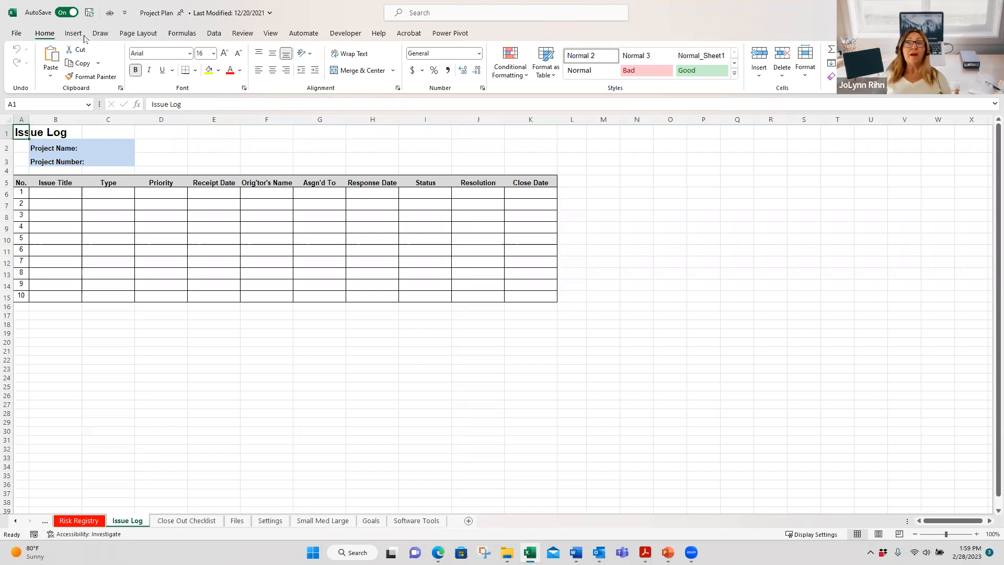
click(18, 32)
click(35, 205)
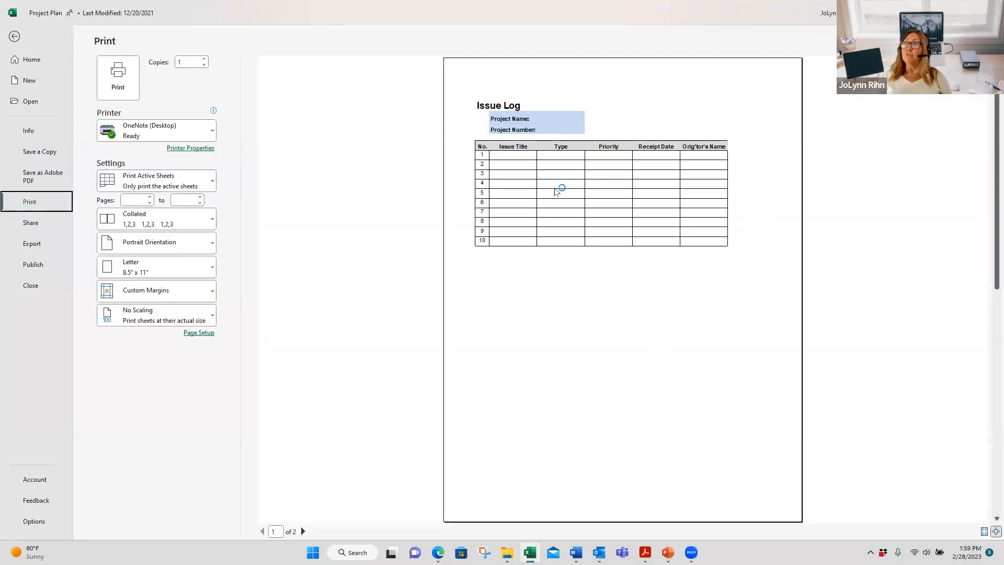
click(303, 532)
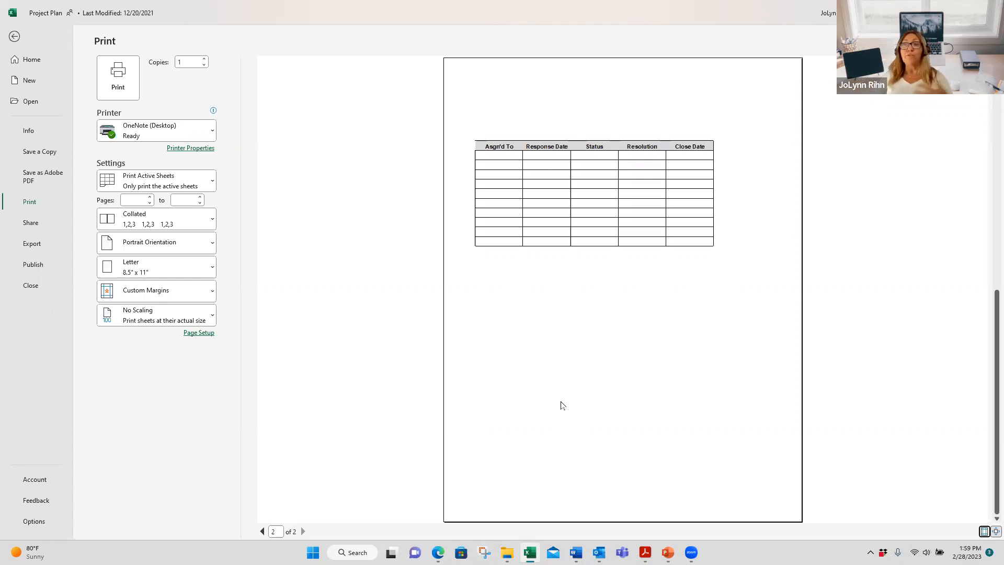
Set the Issue Log to print in landscape orientation with Fit Sheet on One Page scaling.
click(179, 246)
click(161, 294)
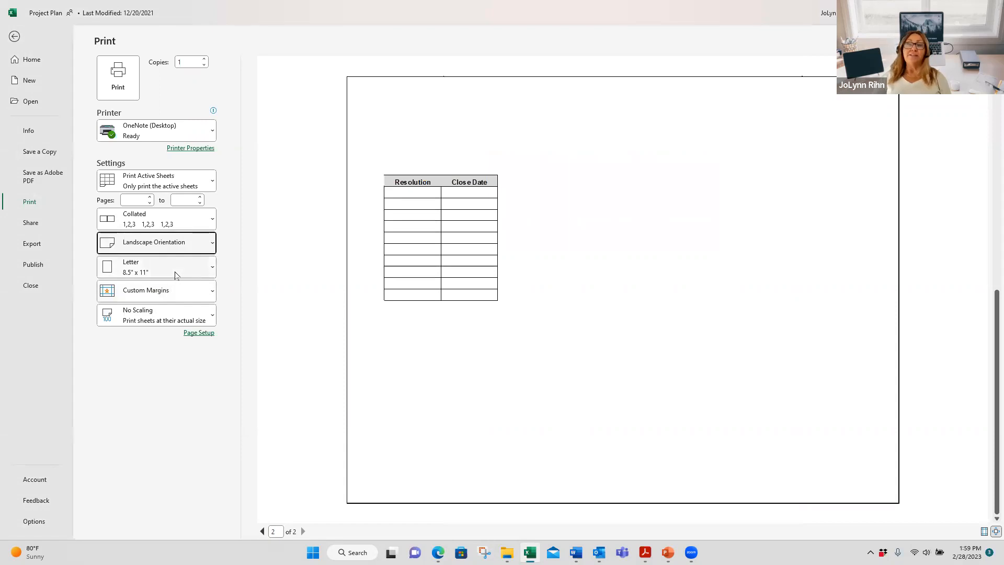
click(174, 312)
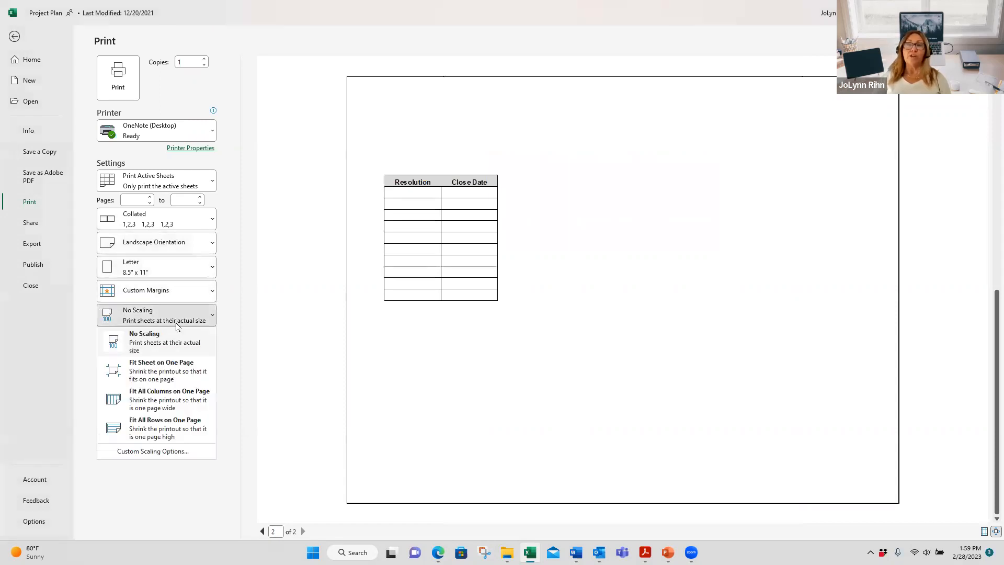
click(179, 366)
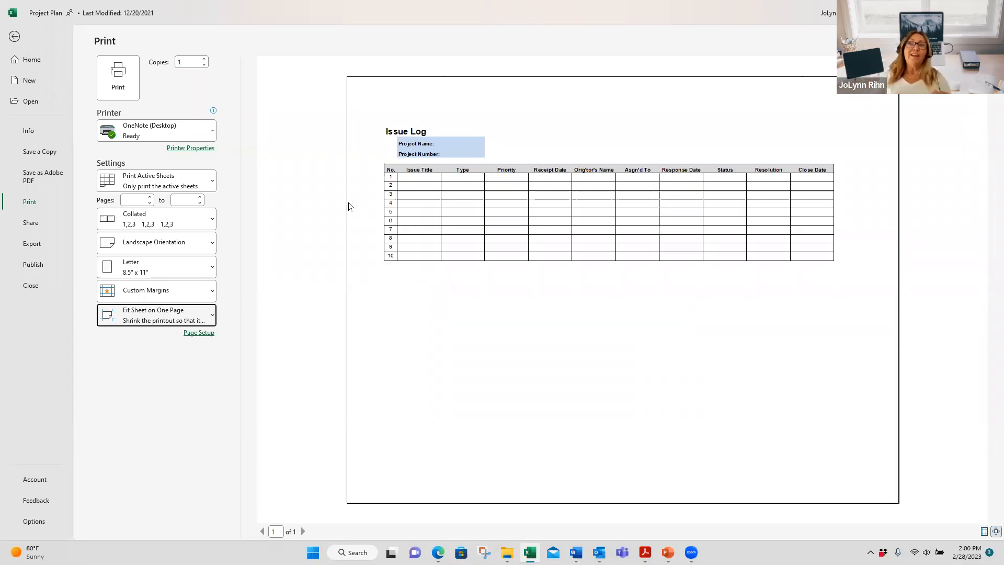
Set up a copy of the workbook as a PDF named Project Plan in Company Templates, with Open file after publishing enabled.
click(42, 153)
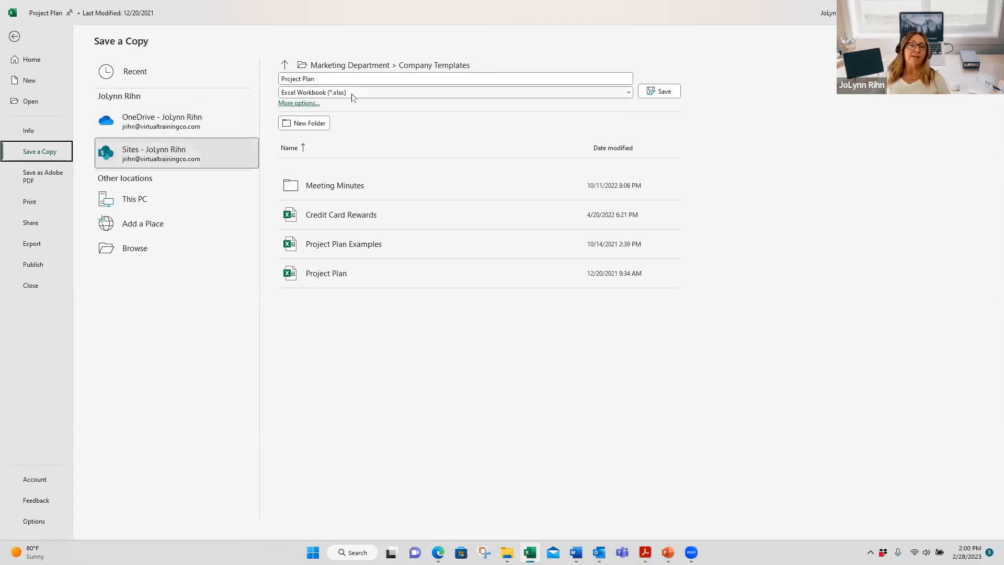
click(314, 93)
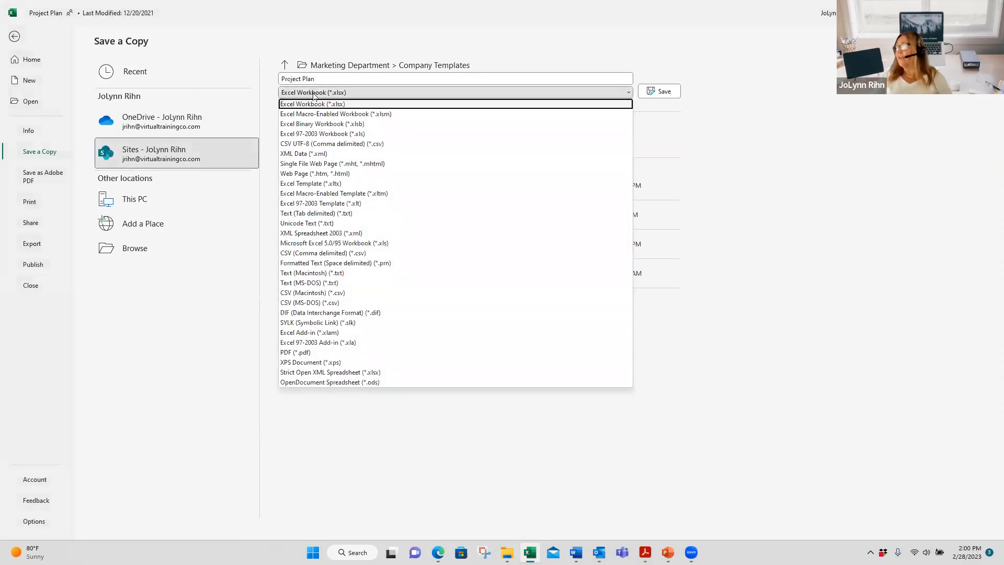
click(311, 353)
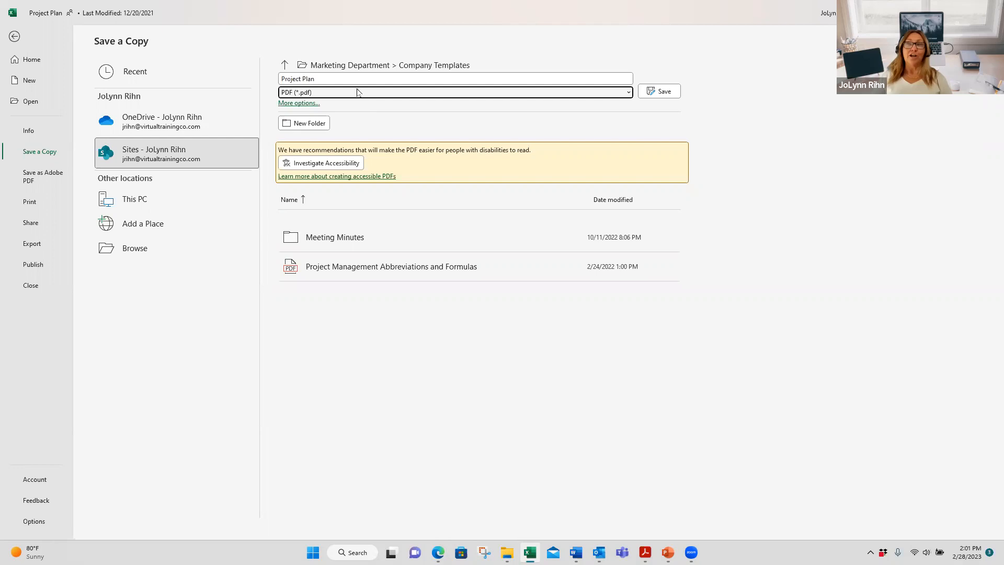
click(298, 103)
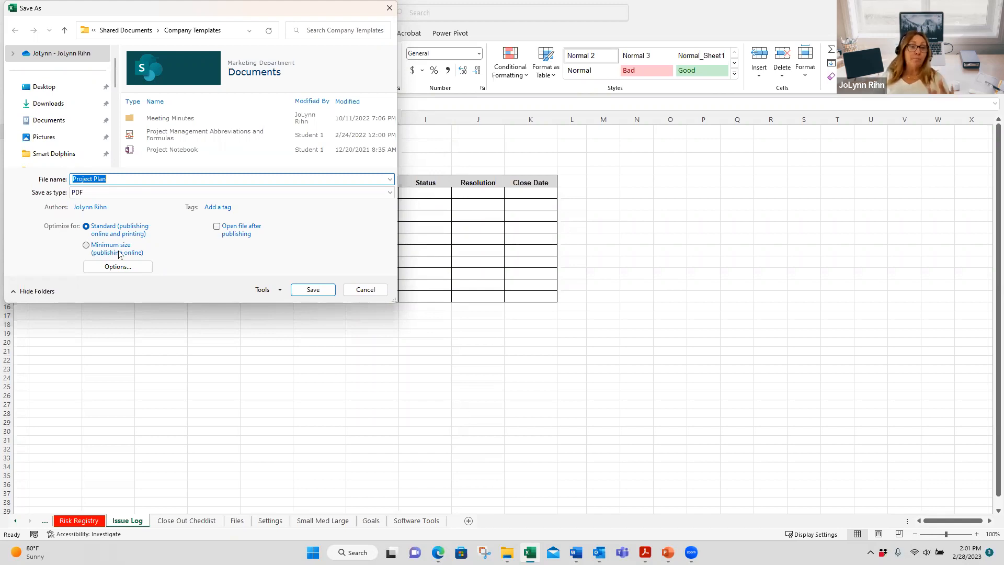
click(217, 228)
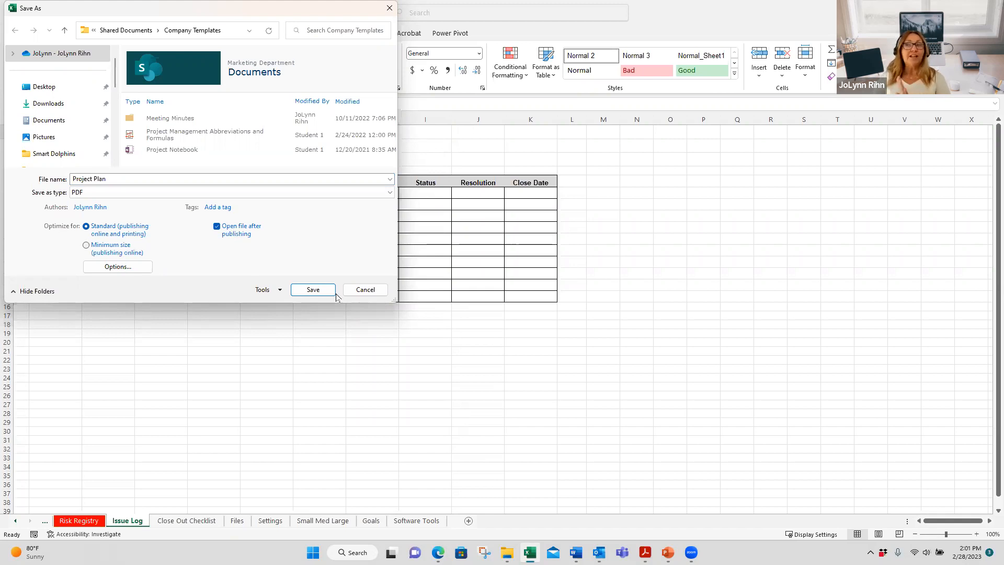
Set the PDF publishing options to Active sheet(s) after trying Entire workbook, and save the Project Plan PDF.
click(118, 268)
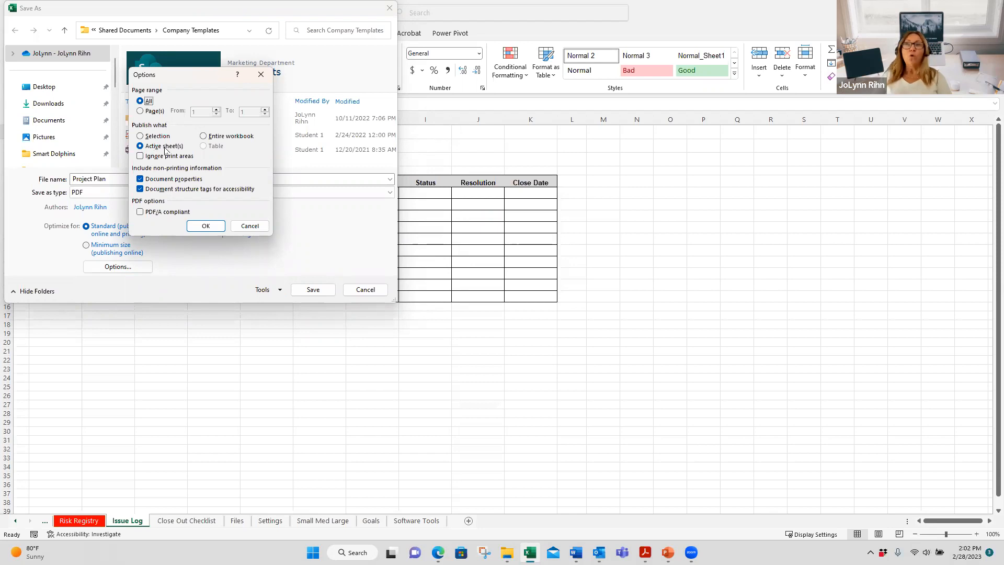
click(205, 136)
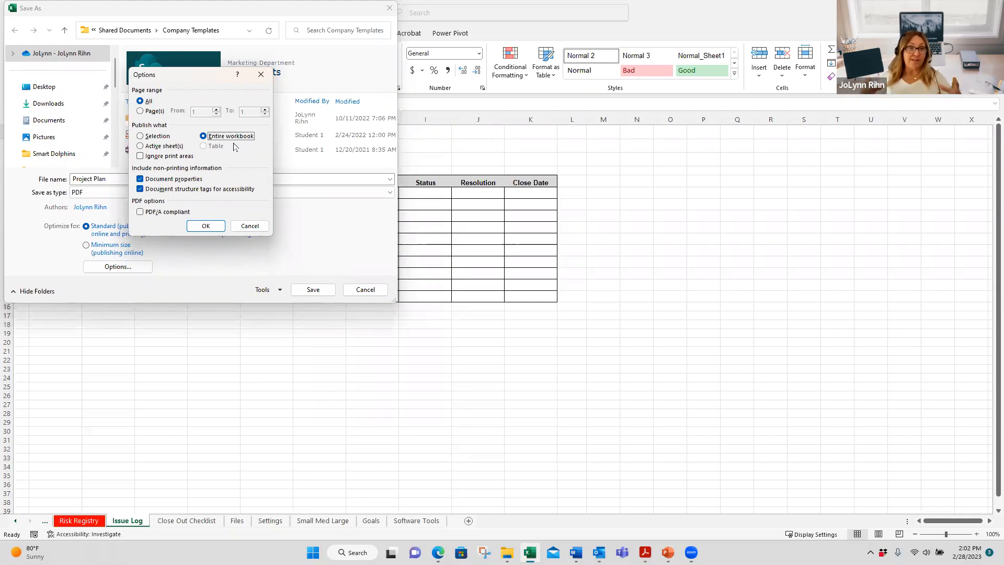
click(148, 145)
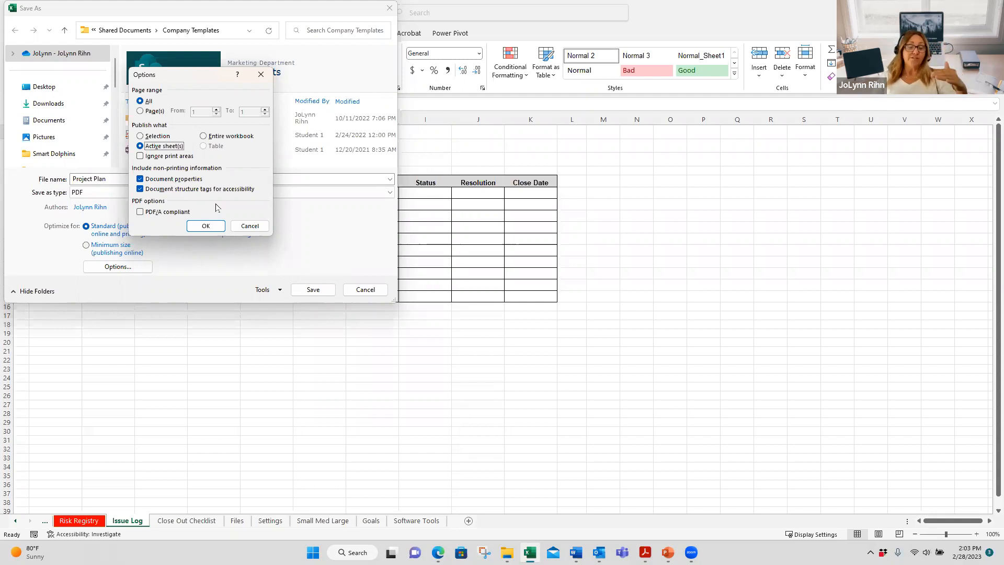
click(206, 225)
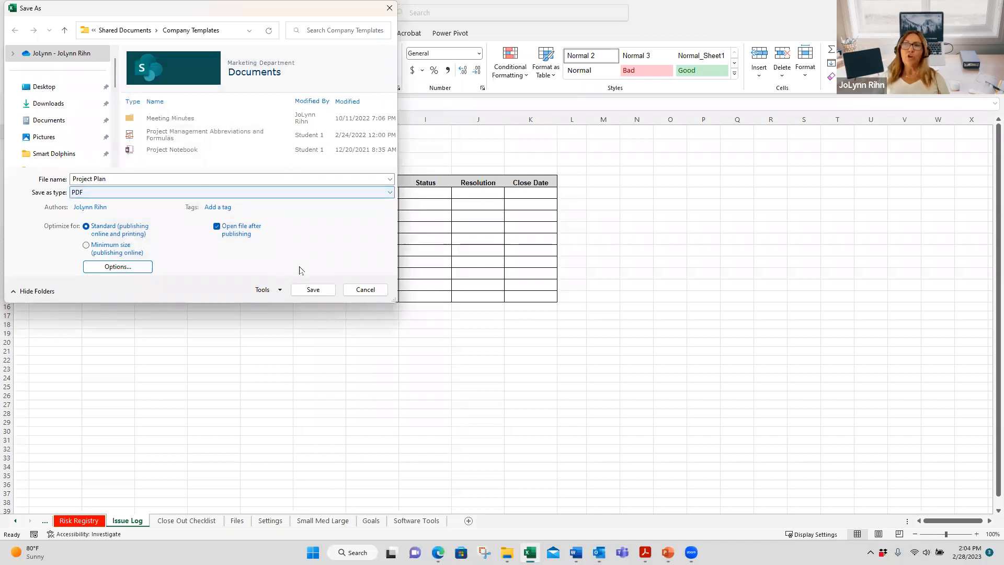
click(312, 289)
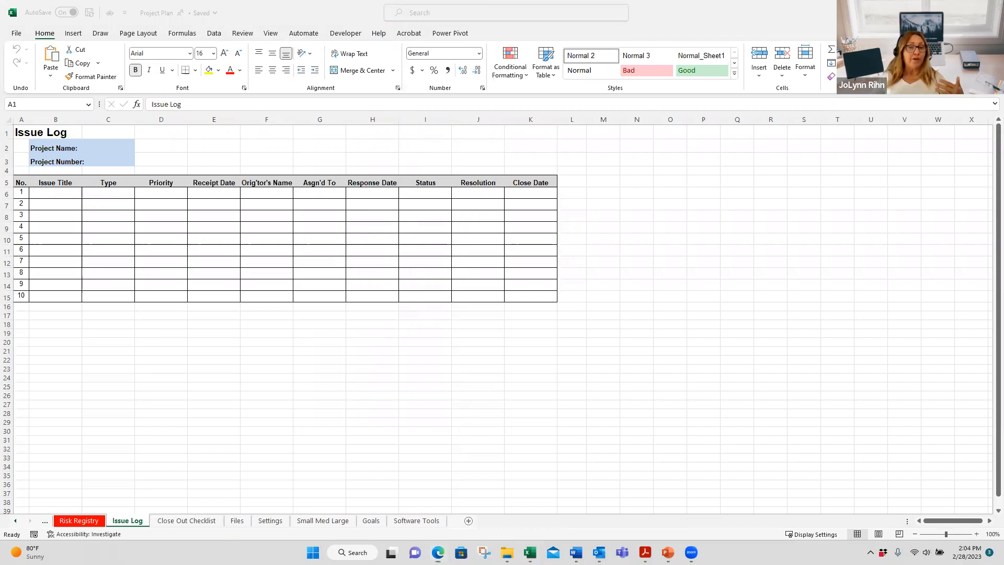
Review the published Issue Log PDF in Edge and close its browser window.
key(alt+Tab)
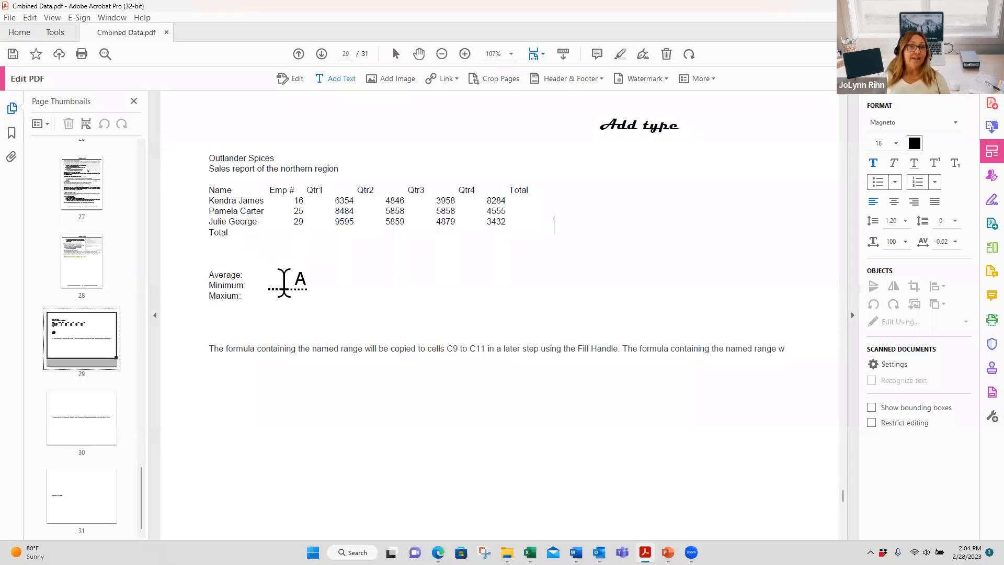
key(alt+Tab)
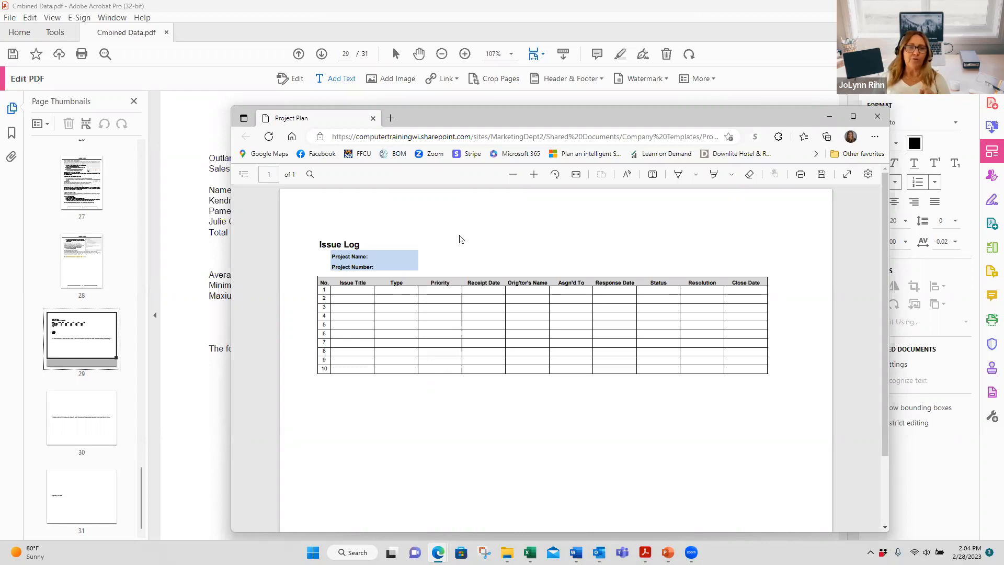
click(877, 117)
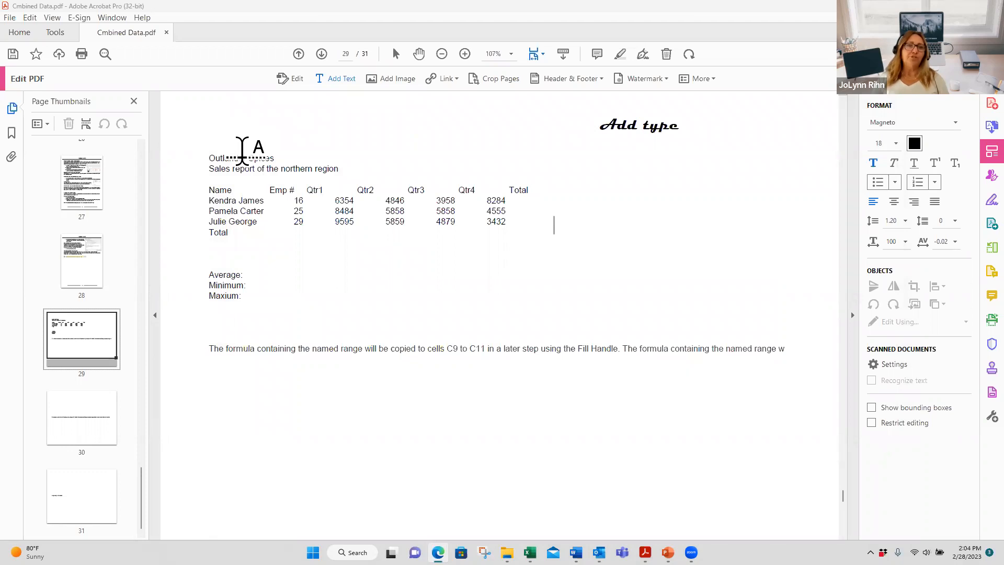
Open the Cmbined Data PDF from the Desktop folder in Acrobat.
click(11, 18)
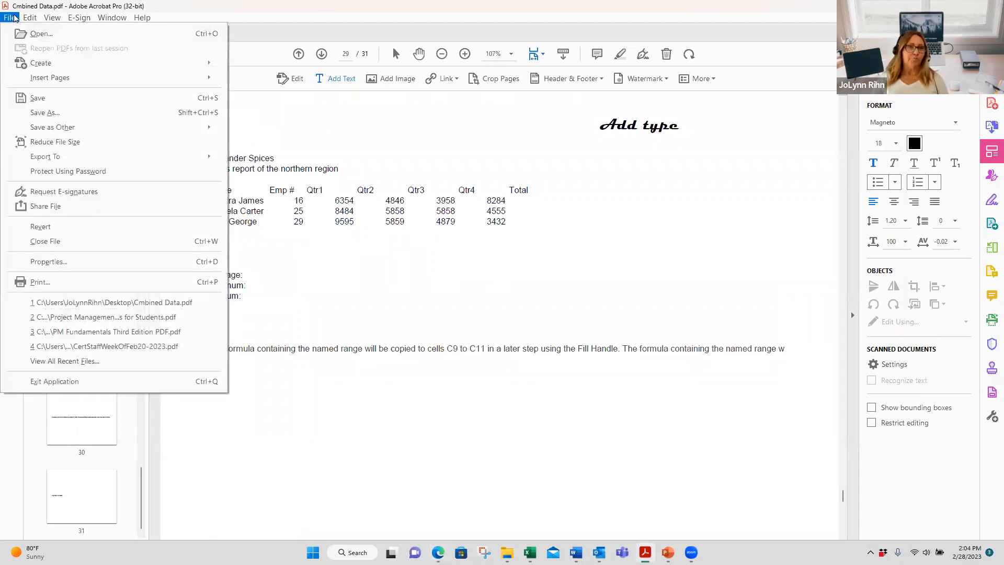
mouse_move(44, 64)
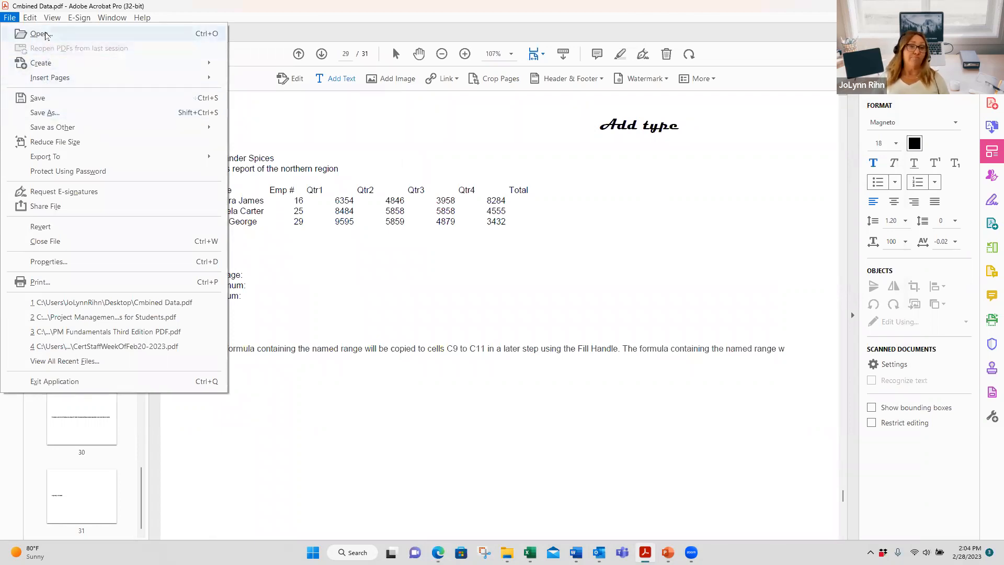
click(46, 34)
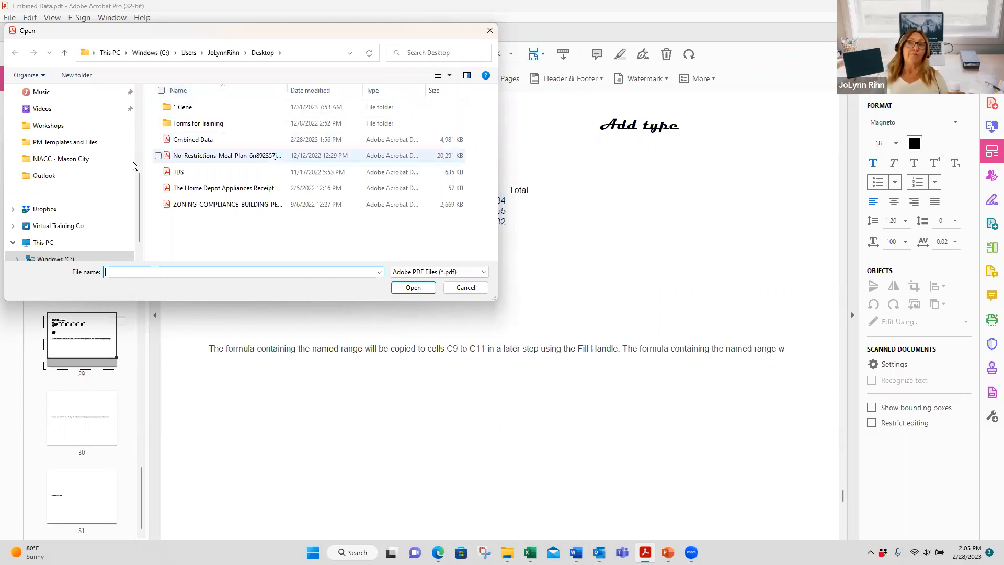
scroll(67, 217, up, 2)
scroll(68, 217, up, 3)
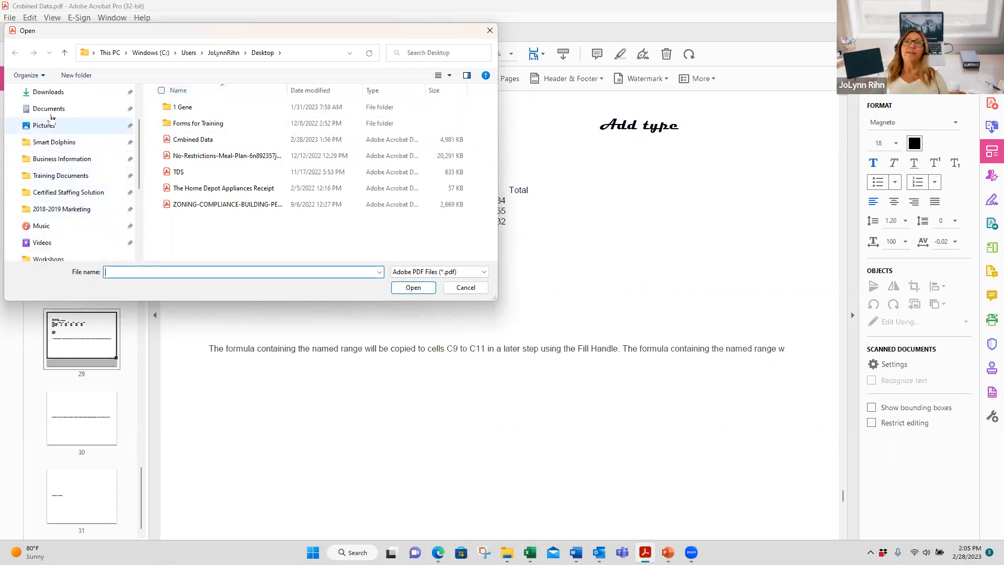
click(47, 141)
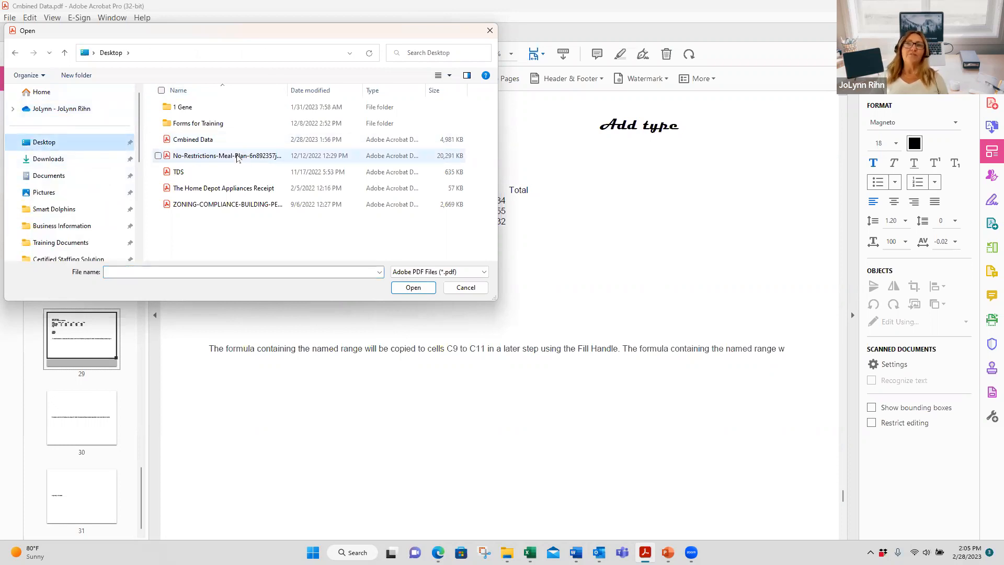
click(203, 140)
click(425, 290)
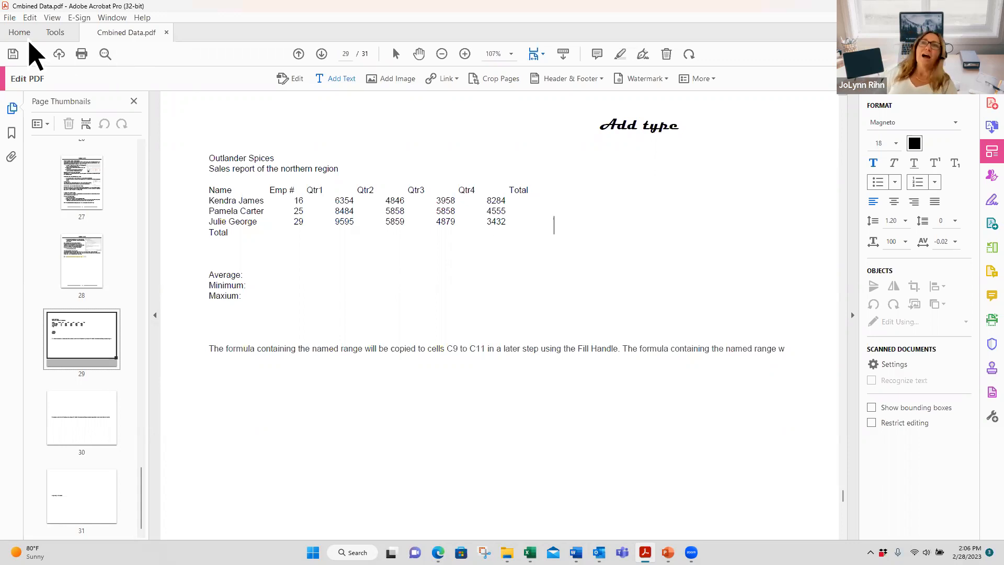
click(14, 26)
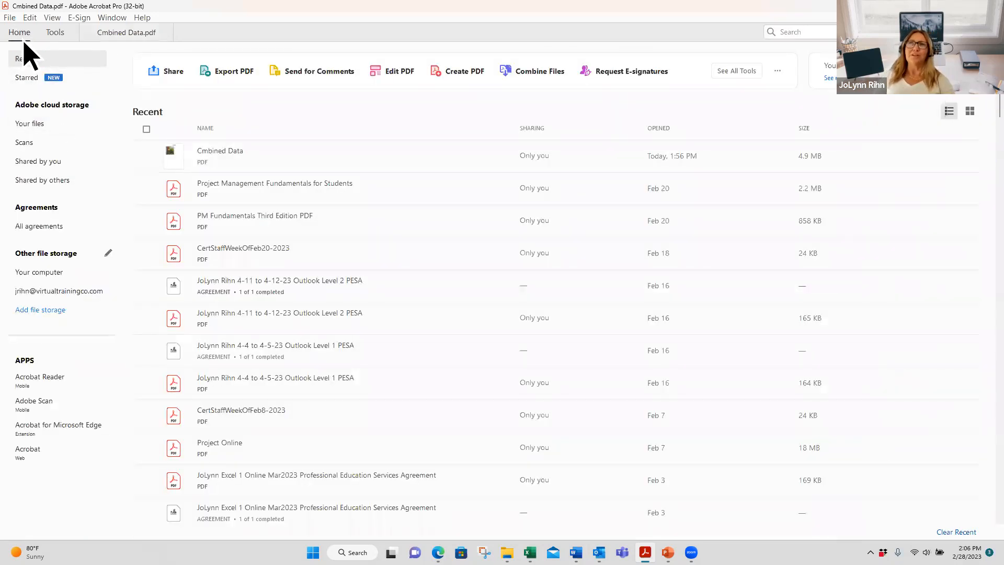
click(9, 17)
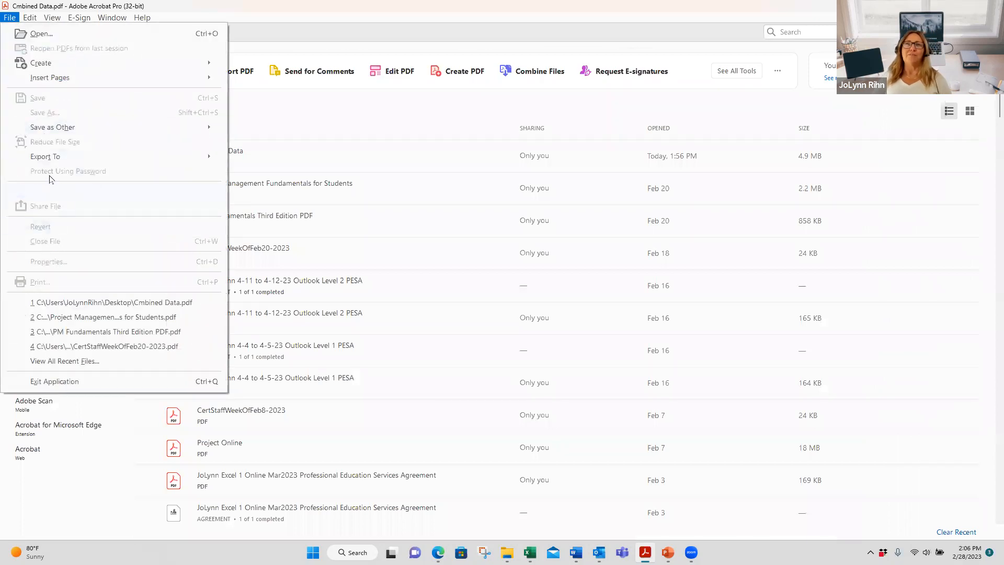
click(48, 34)
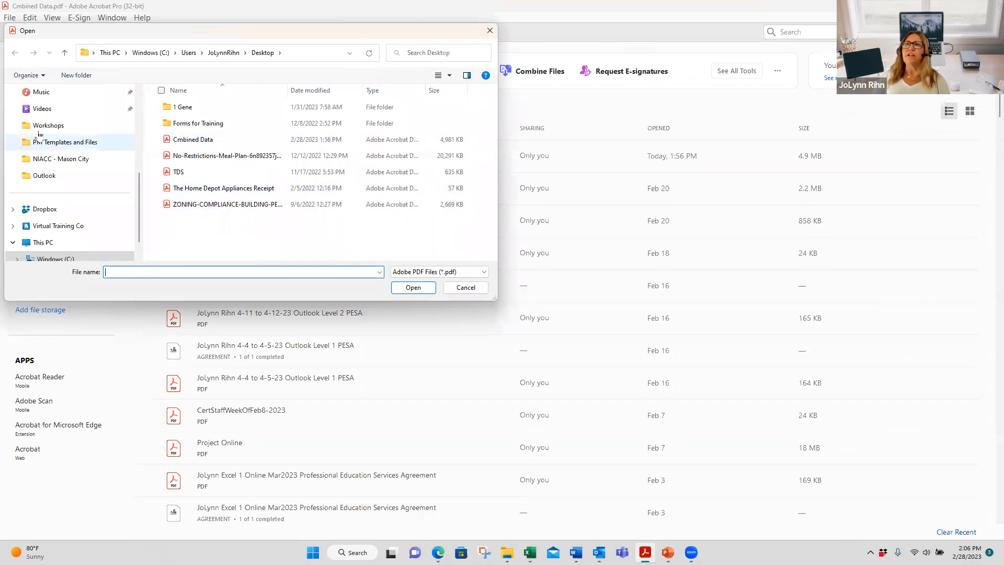
scroll(46, 125, up, 3)
click(45, 110)
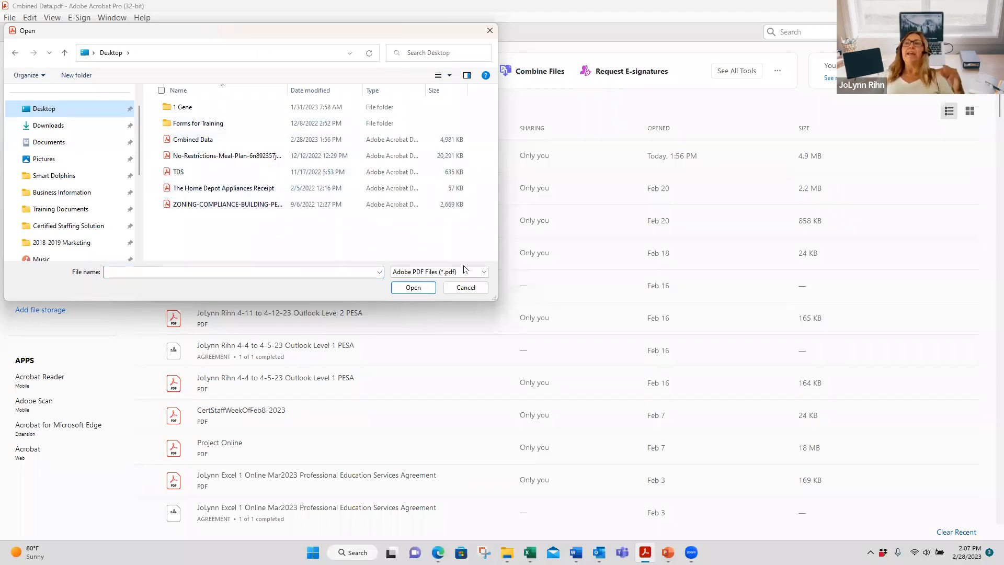
click(478, 288)
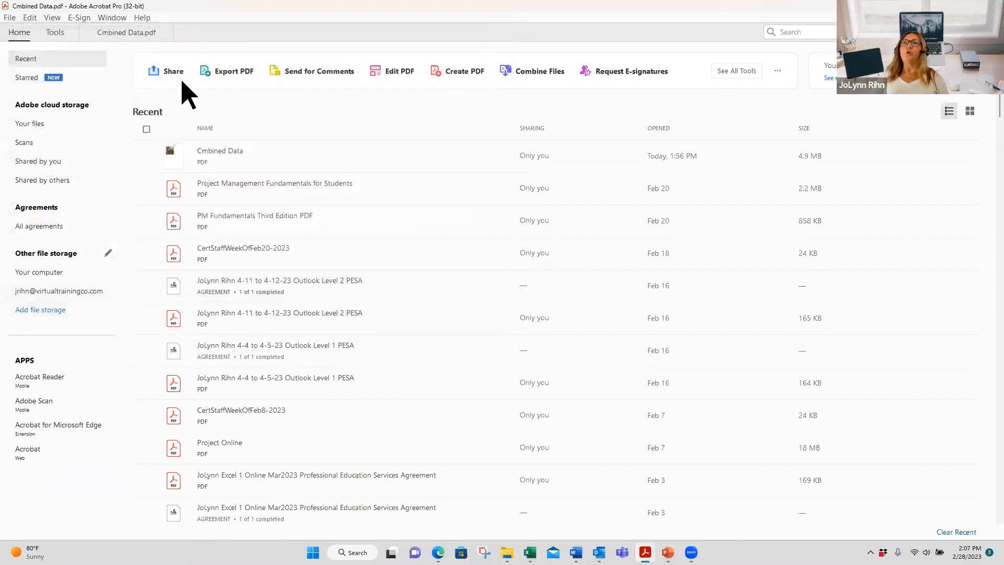
click(124, 39)
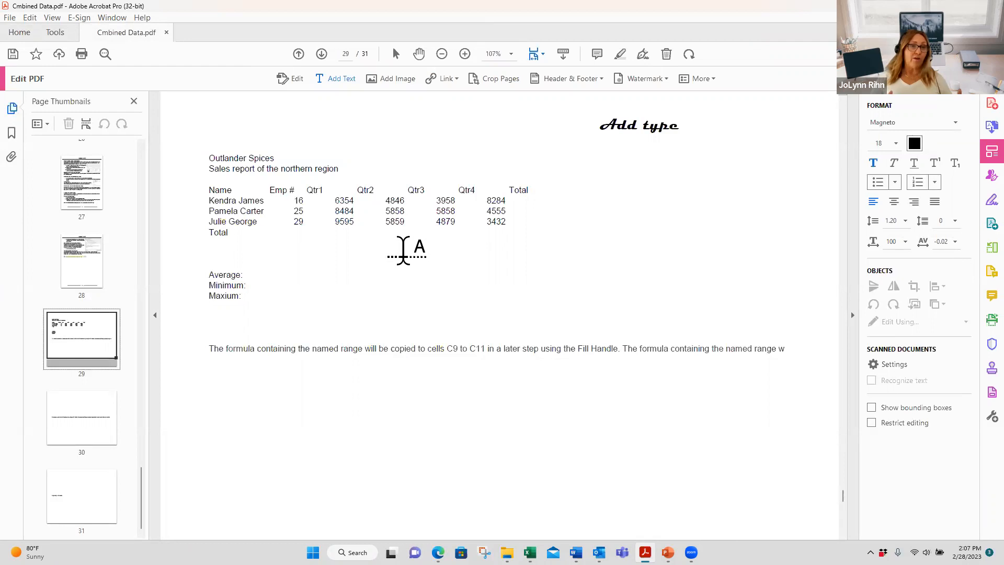
Try to move page 30 of the combined document between pages 28 and 29.
click(72, 418)
drag(71, 418, 87, 303)
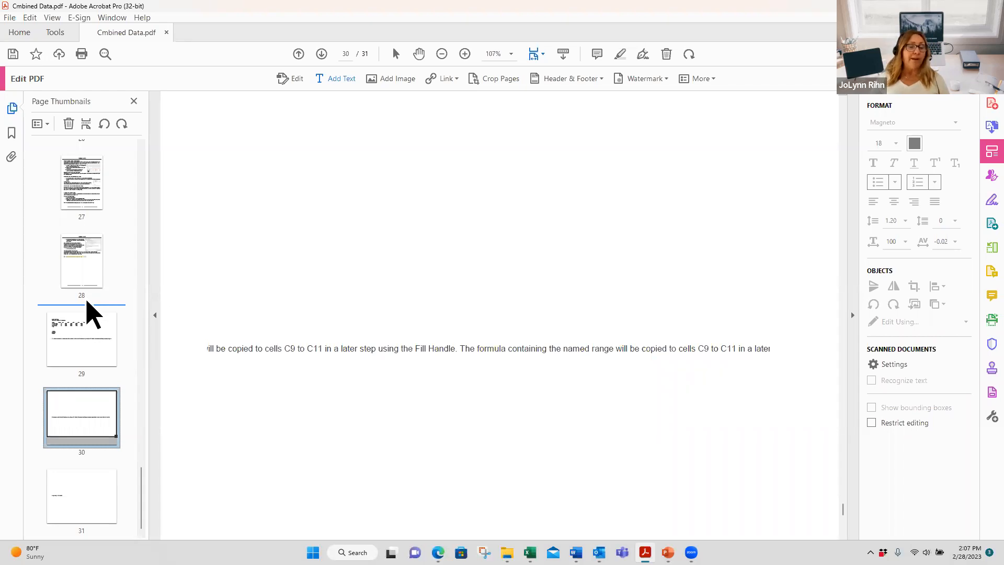
drag(87, 302, 100, 315)
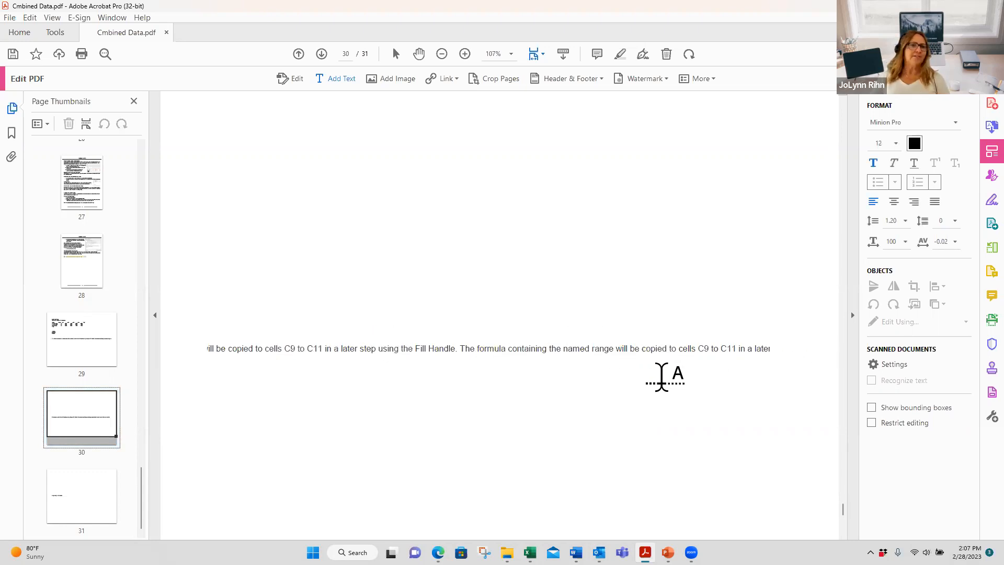
Delete page 30 from the combined document.
right_click(87, 425)
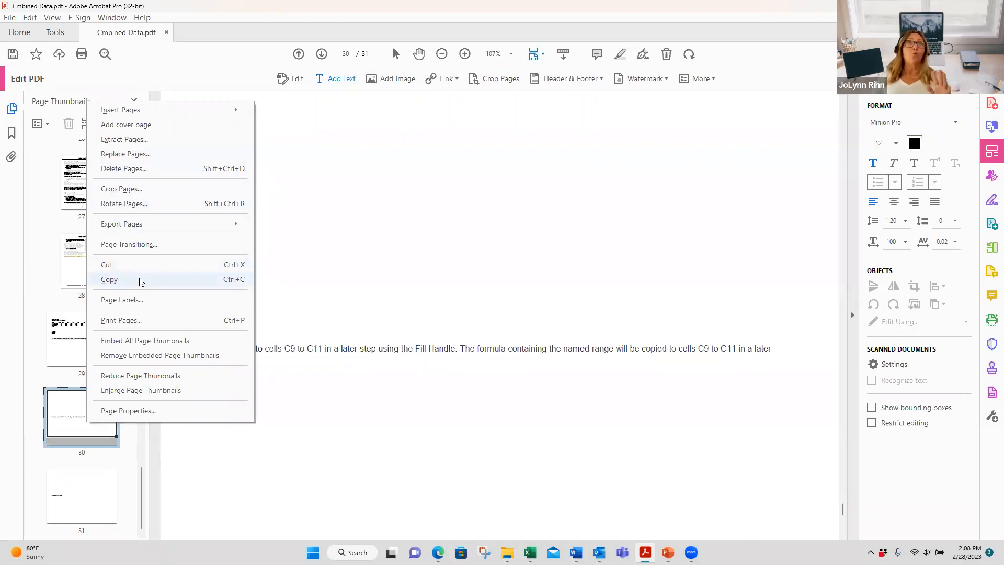
click(137, 172)
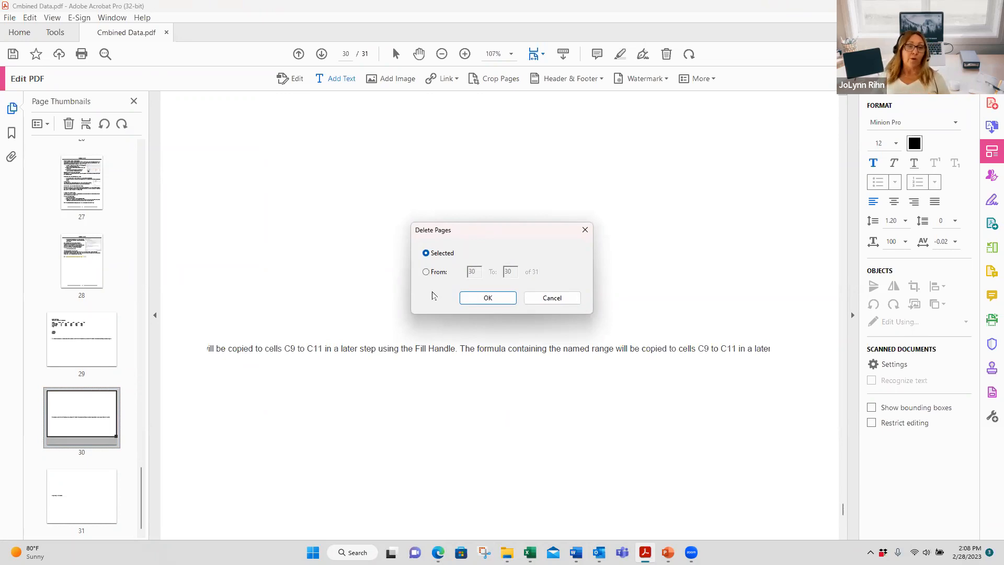
click(498, 299)
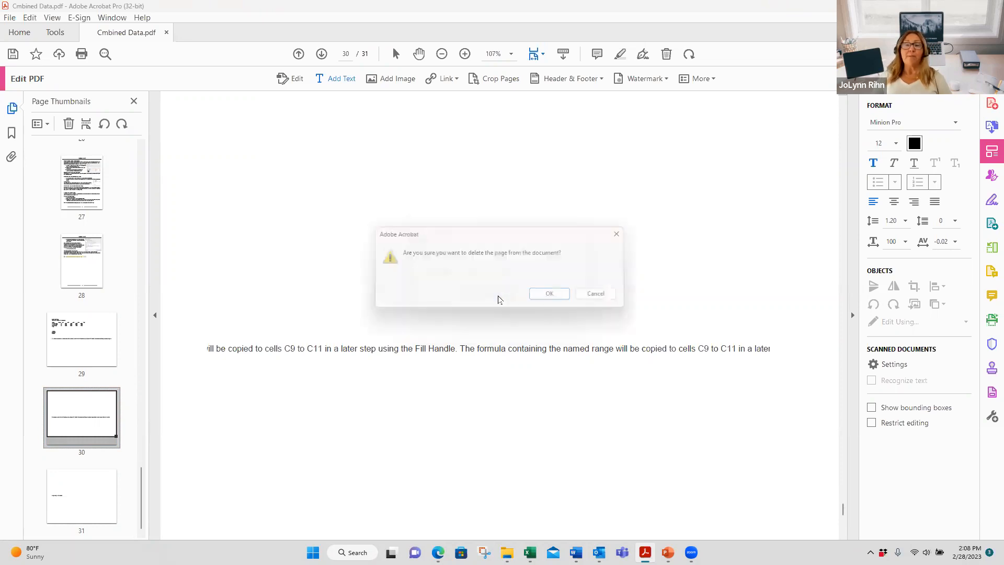
click(546, 298)
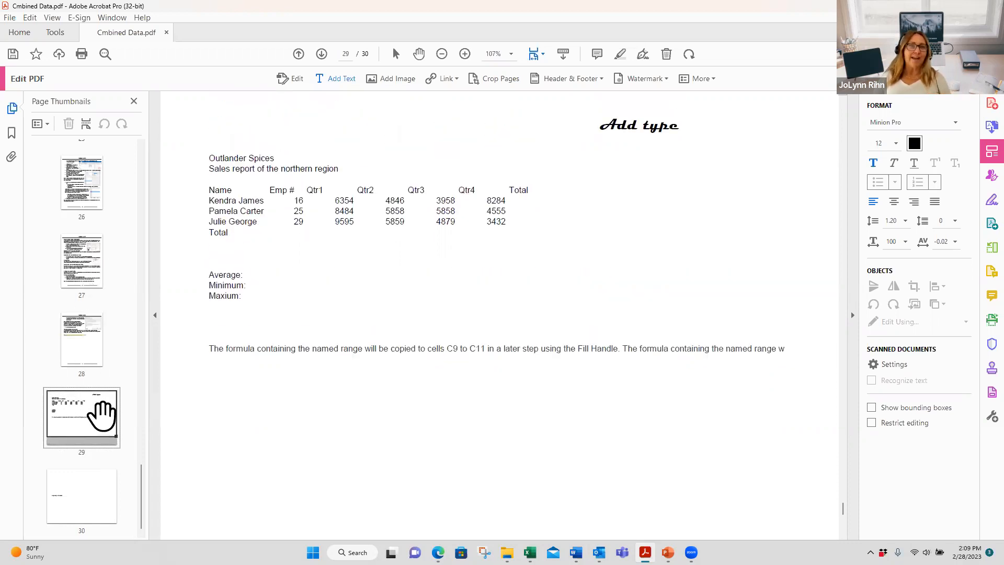
Reduce the view of page 29 to 50% and pan the document with the Hand tool.
drag(66, 413, 101, 411)
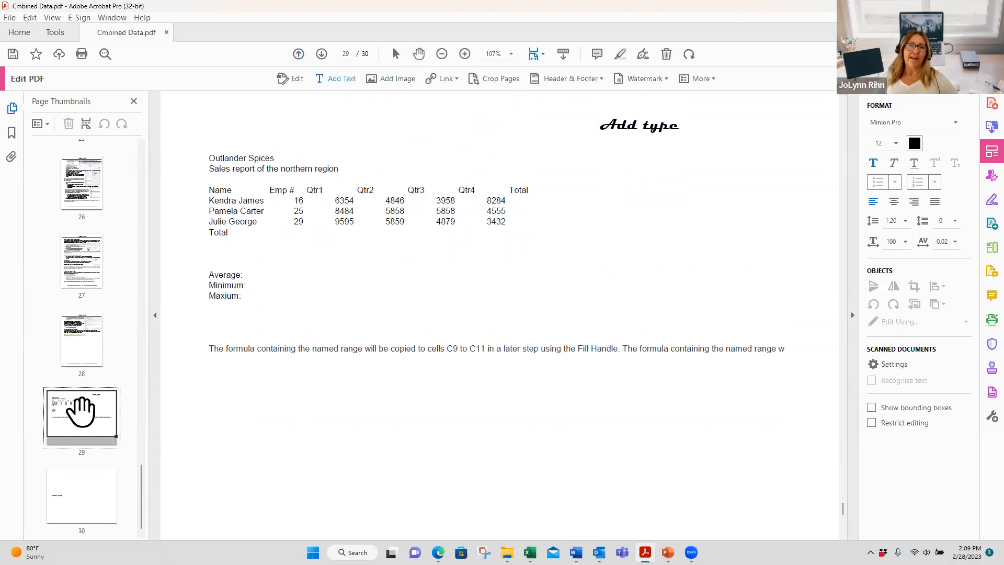
click(442, 54)
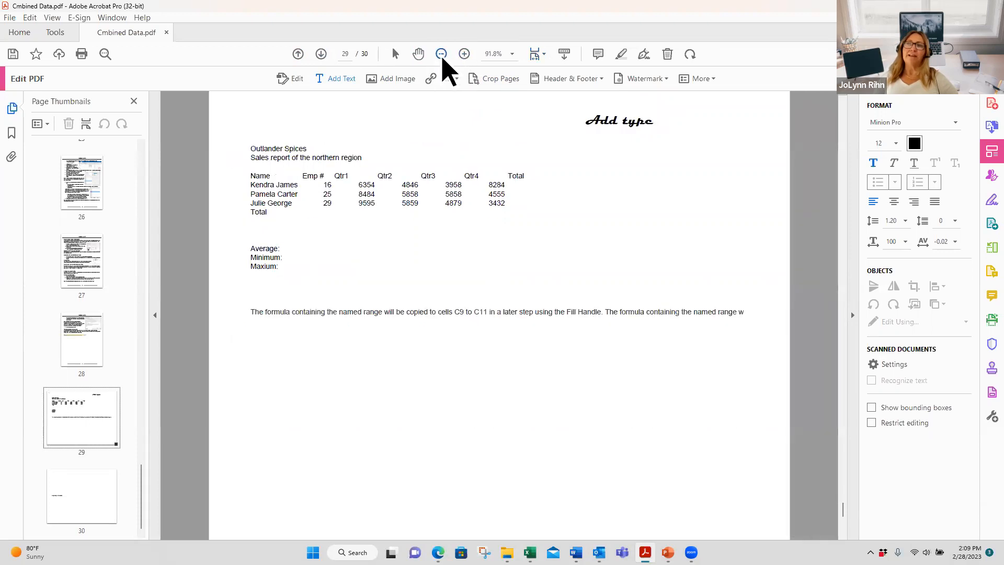
click(442, 54)
click(442, 55)
click(441, 54)
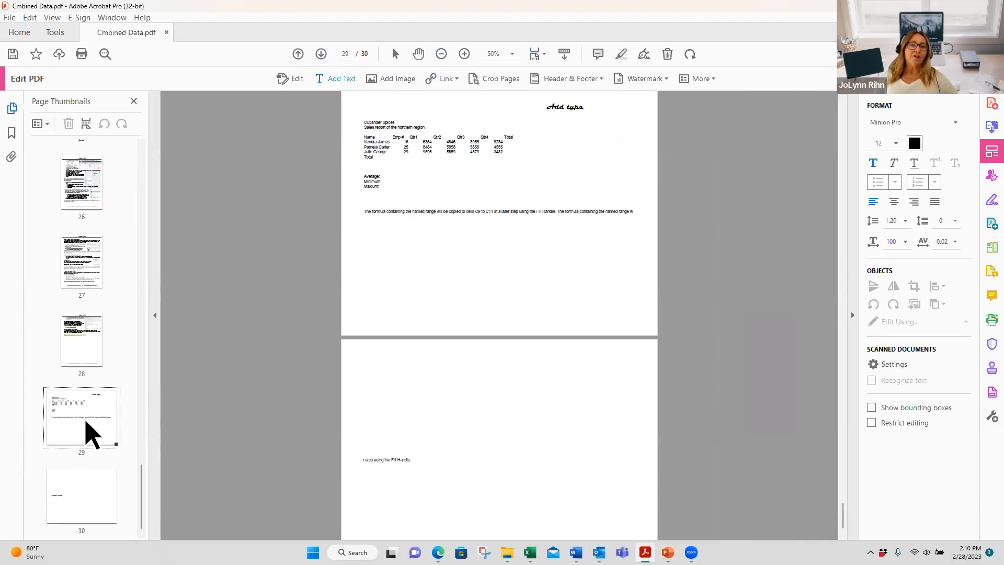
click(471, 193)
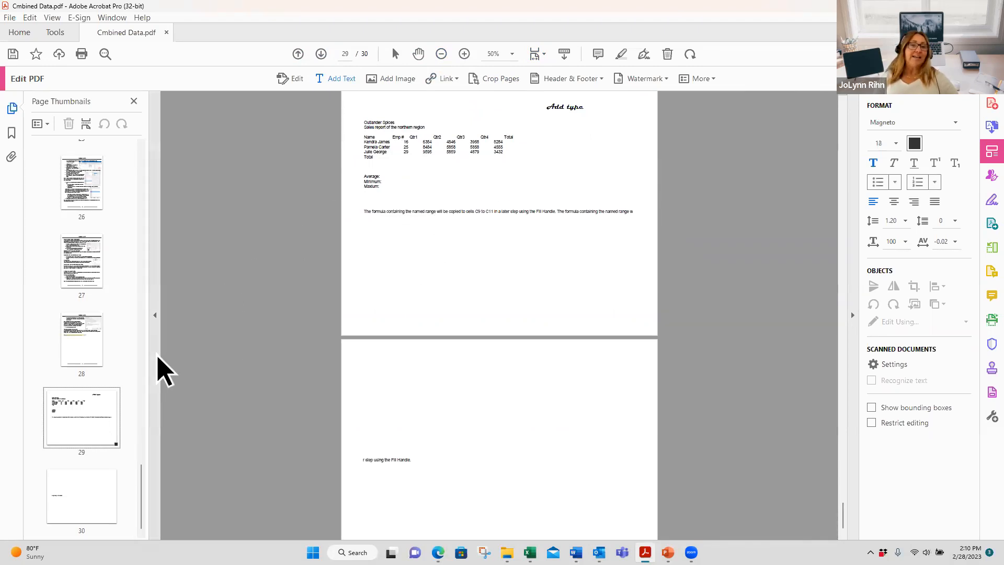
click(419, 55)
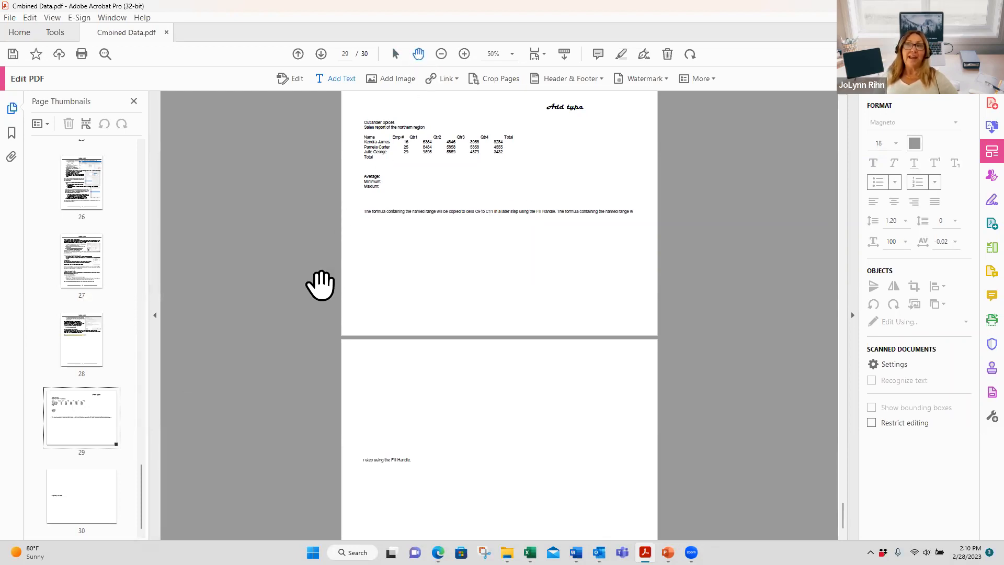
drag(376, 282, 481, 276)
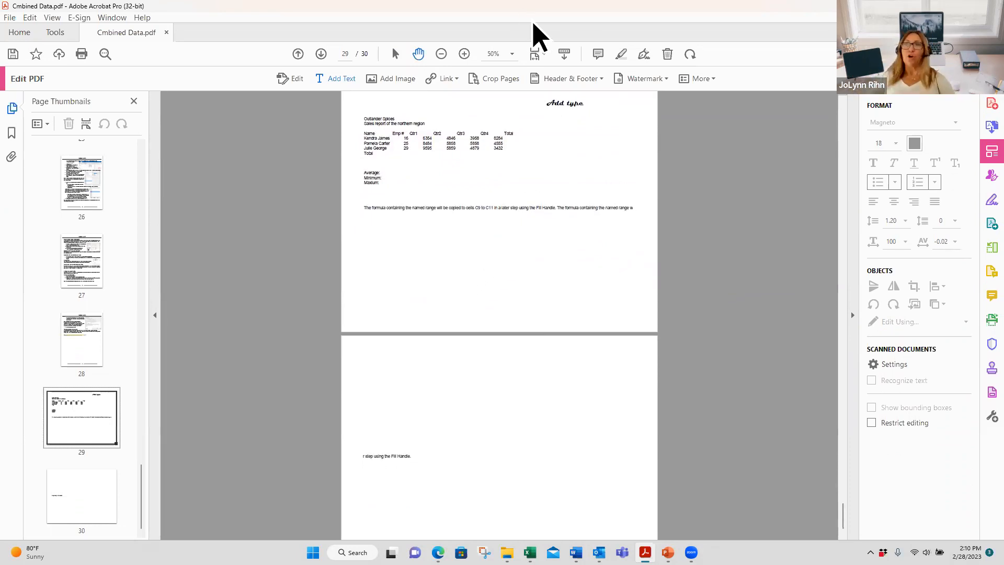
Inspect the sales report on page 29 at 600% magnification with the Hand tool, and return to a 150% view.
click(464, 54)
click(464, 54)
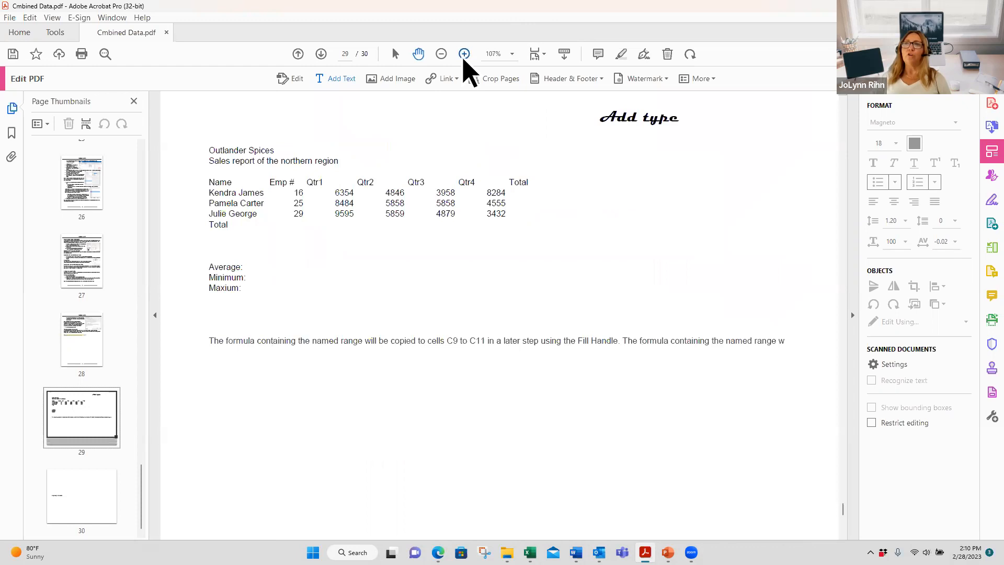
click(464, 54)
click(464, 54)
click(464, 54)
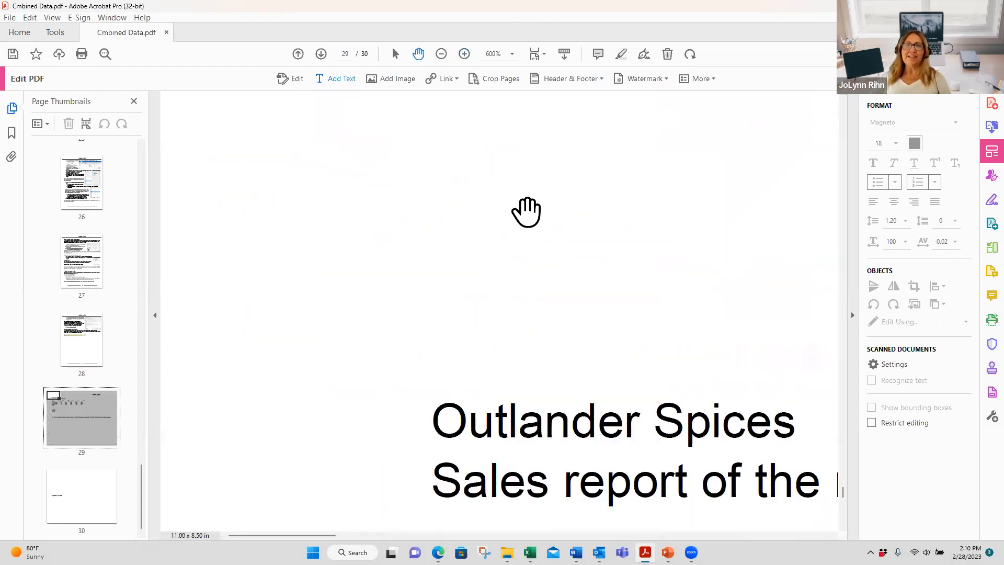
drag(528, 440, 487, 253)
drag(568, 145, 418, 91)
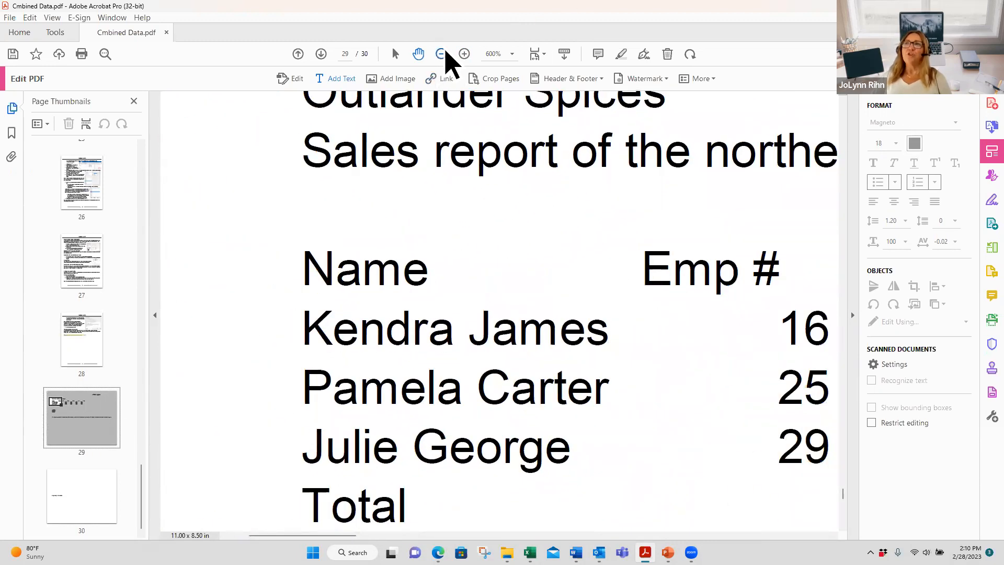
click(440, 54)
click(441, 53)
click(441, 54)
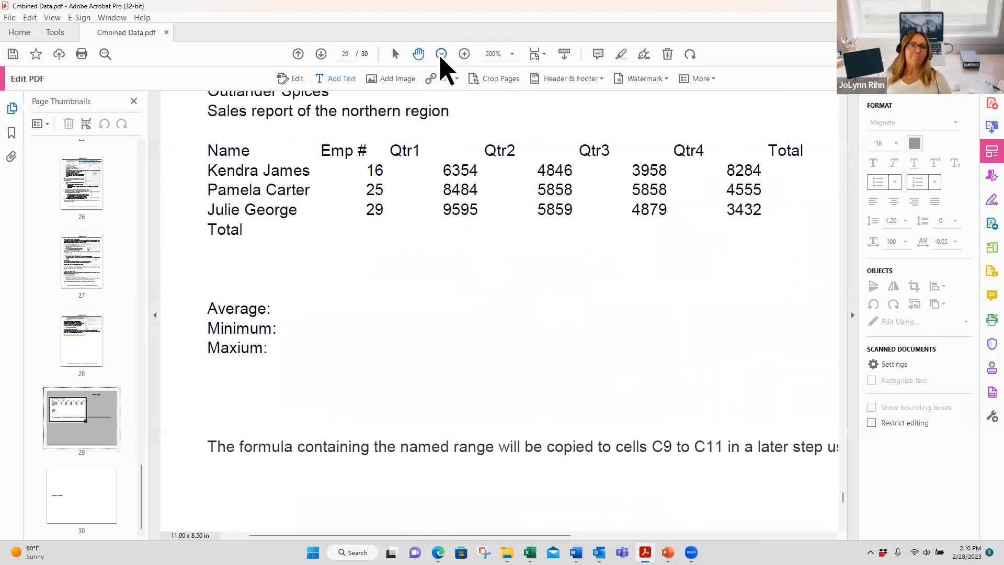
click(441, 54)
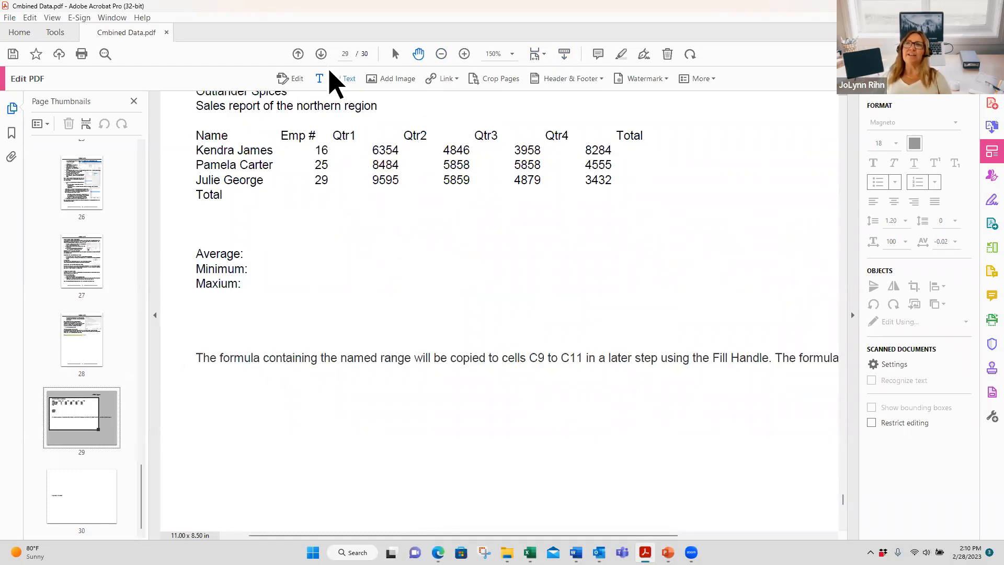
In Edit mode, move the block of employee numbers on page 29 so it sits under the Emp # heading.
click(291, 80)
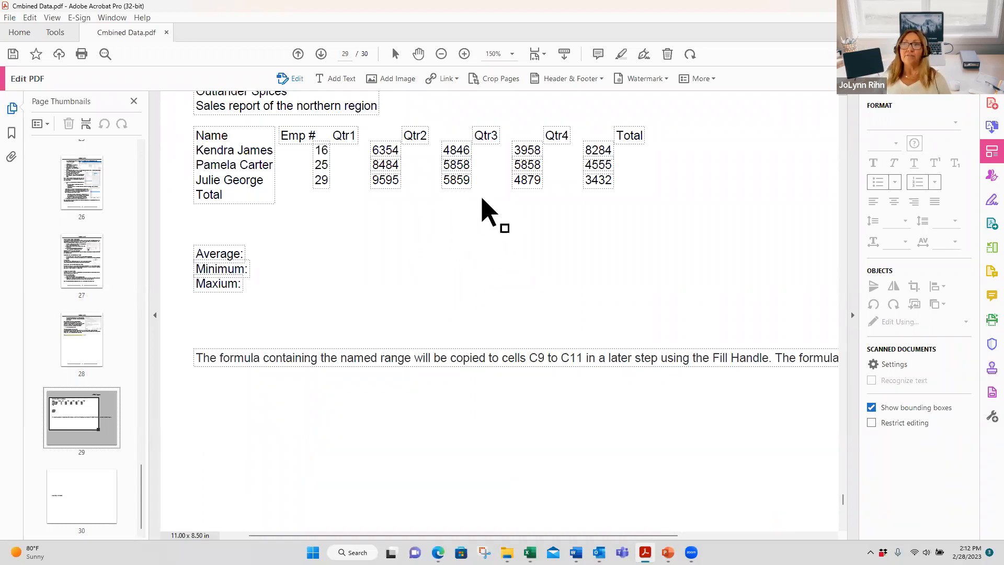
click(327, 161)
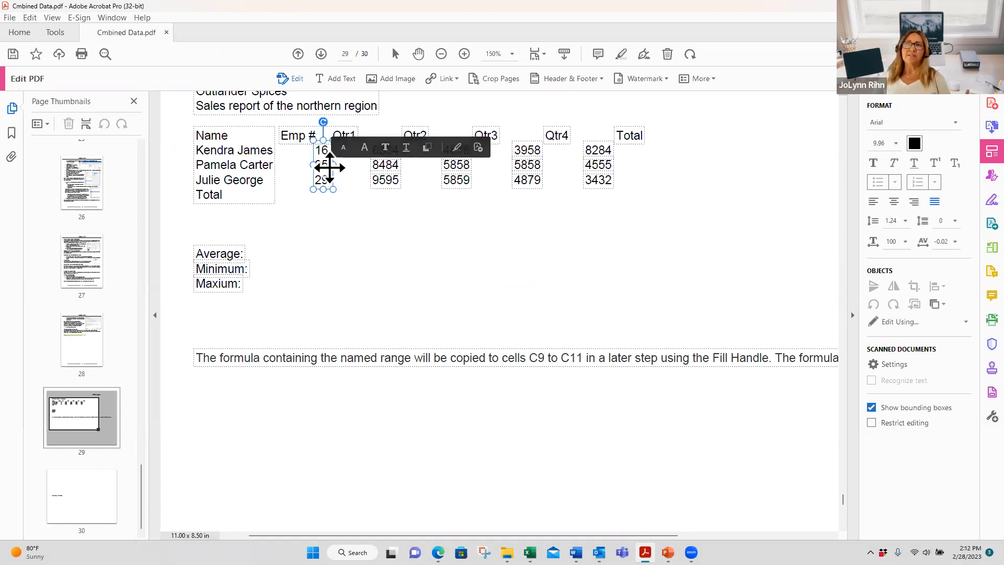
drag(331, 173, 293, 180)
click(396, 175)
click(391, 148)
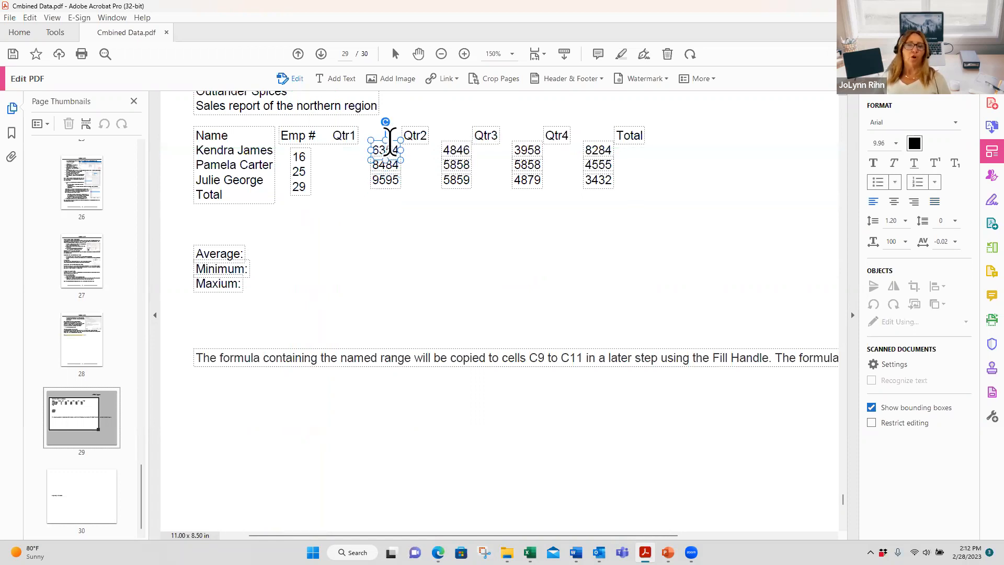
Delete the text line about the named range formula below the sales table on page 29.
click(239, 349)
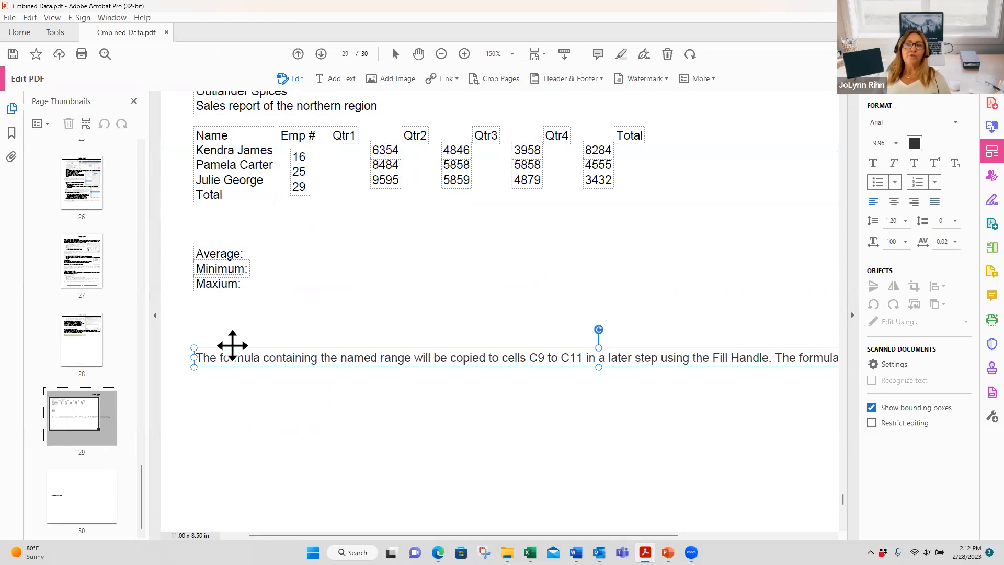
click(234, 345)
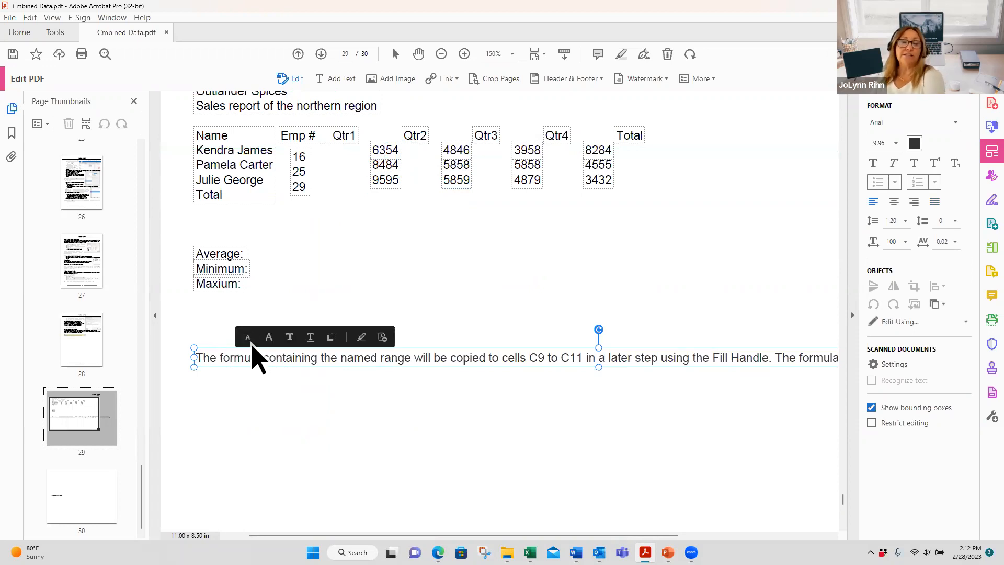
key(Delete)
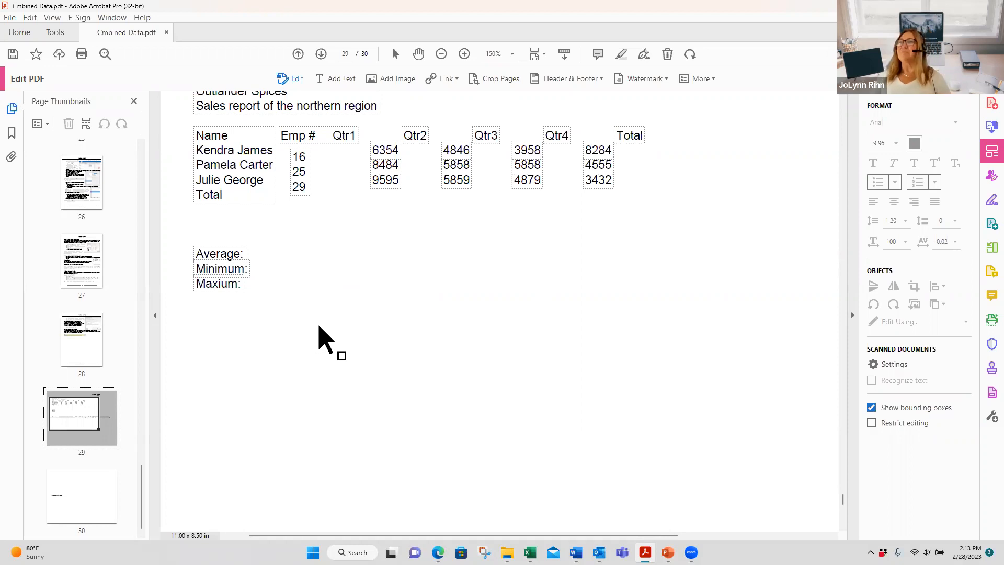
Review the editable text and image blocks on the Outlook Level 2 pages, from page 28 back to page 26.
scroll(344, 338, up, 3)
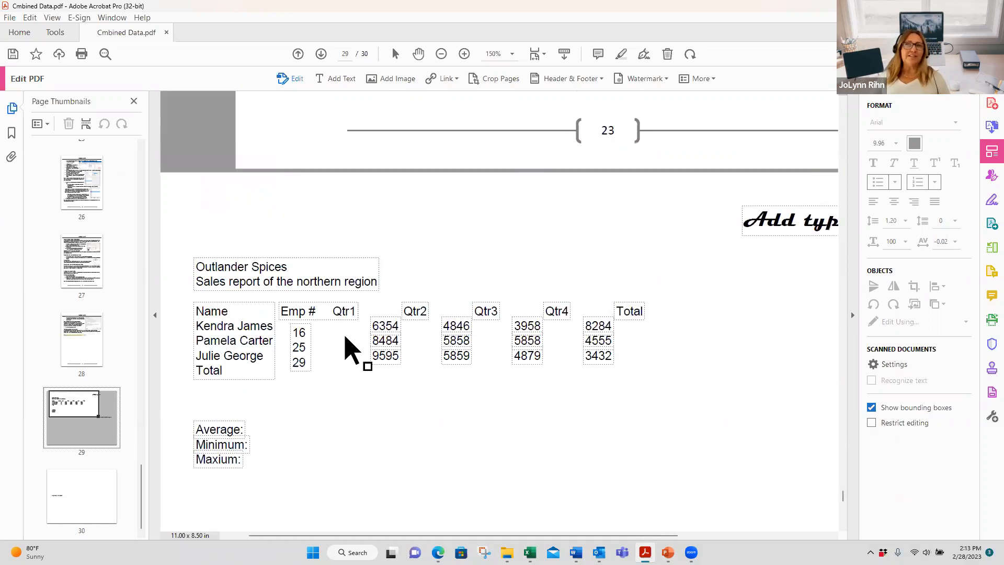
scroll(348, 337, up, 10)
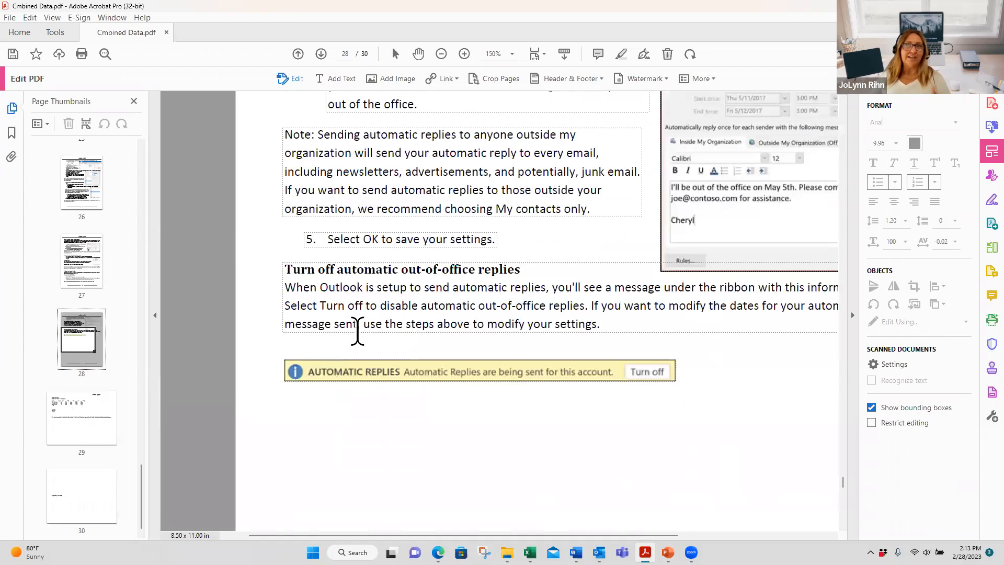
scroll(357, 331, up, 1)
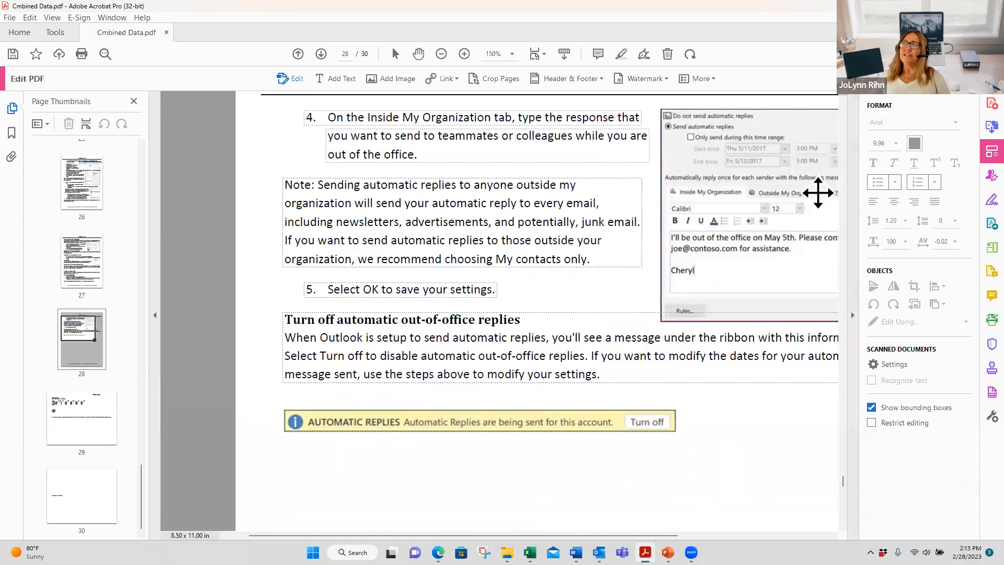
scroll(392, 184, up, 3)
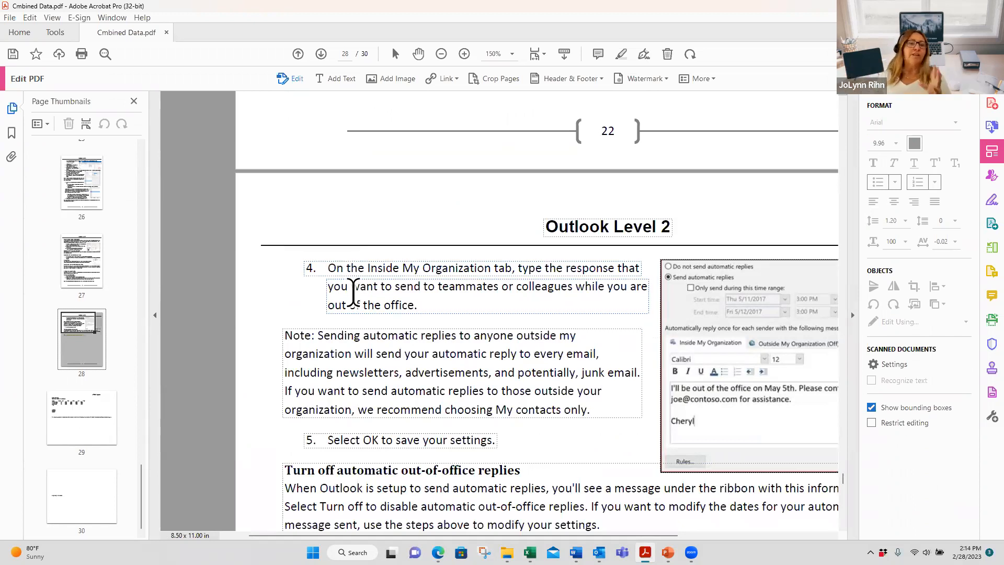
scroll(362, 292, up, 6)
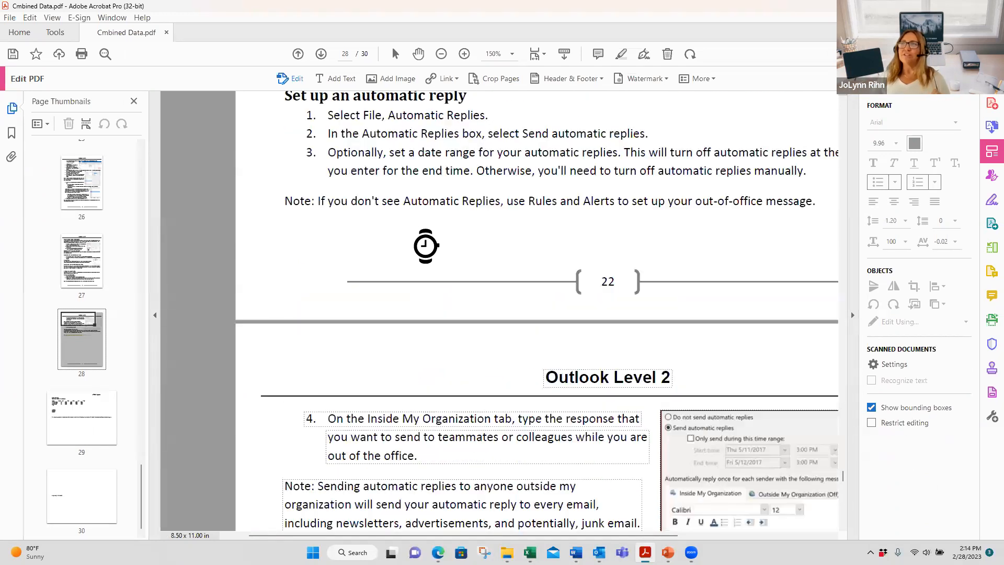
scroll(430, 212, up, 15)
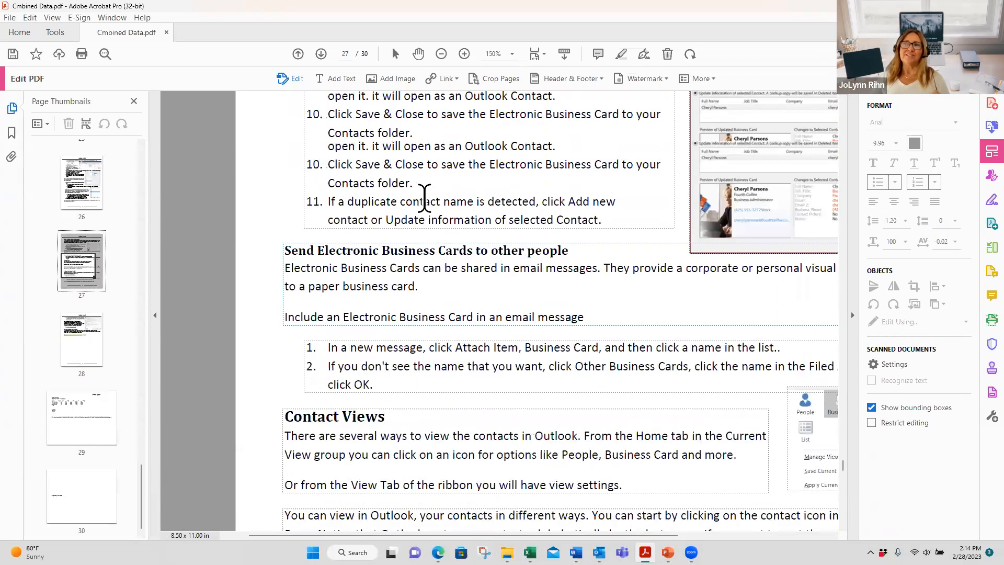
scroll(425, 199, up, 1)
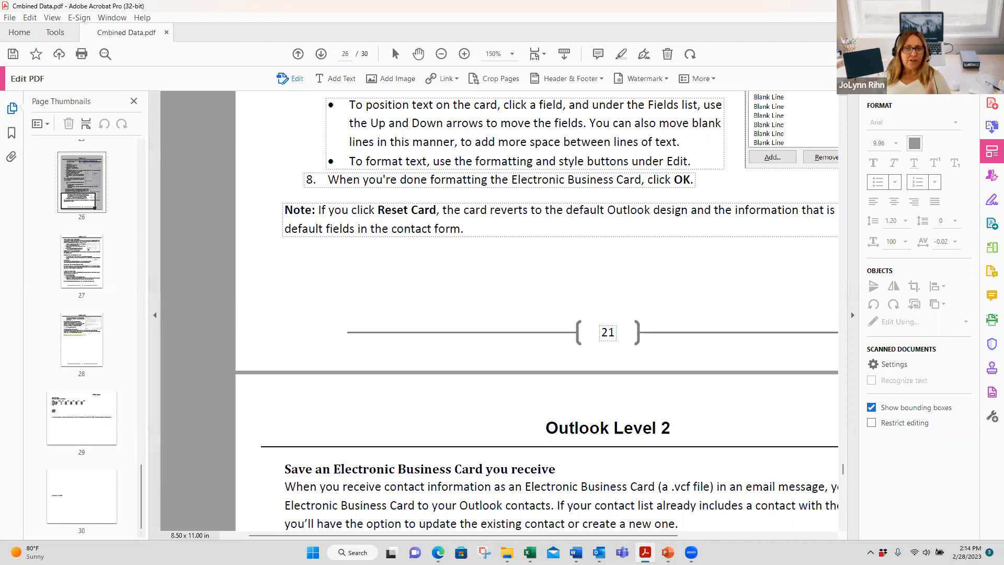
Rotate page 30 counterclockwise by 90 degrees.
click(93, 512)
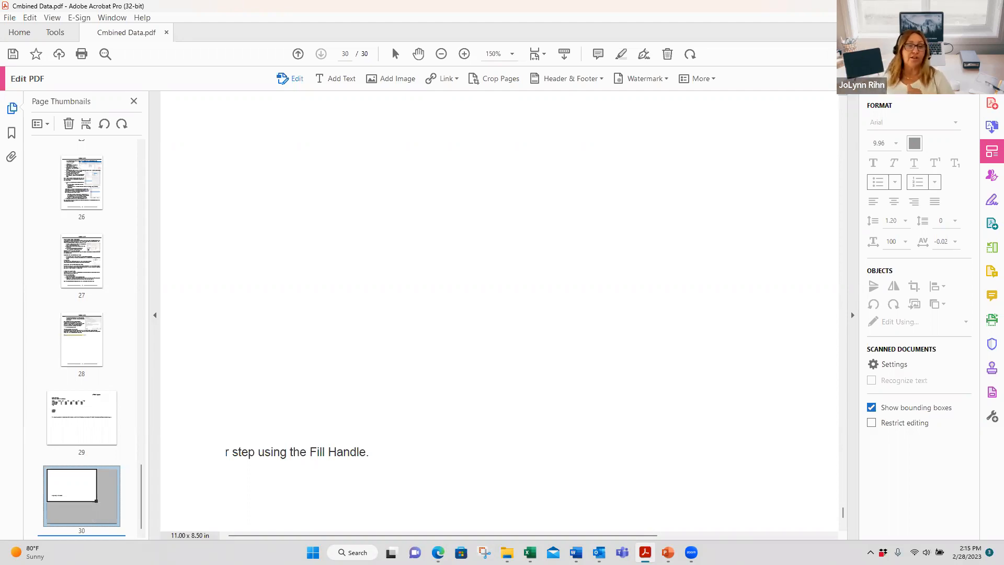
click(175, 213)
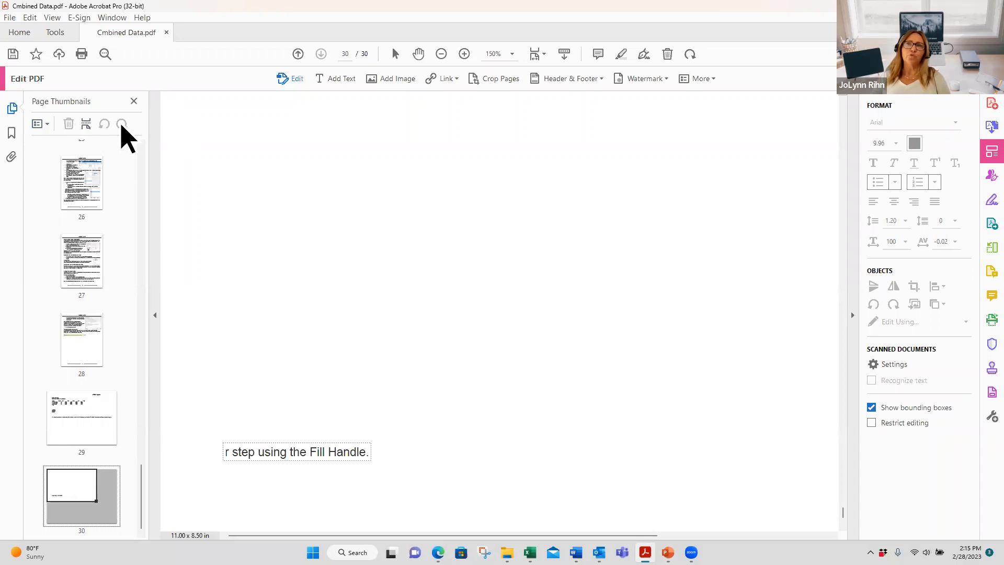
click(46, 127)
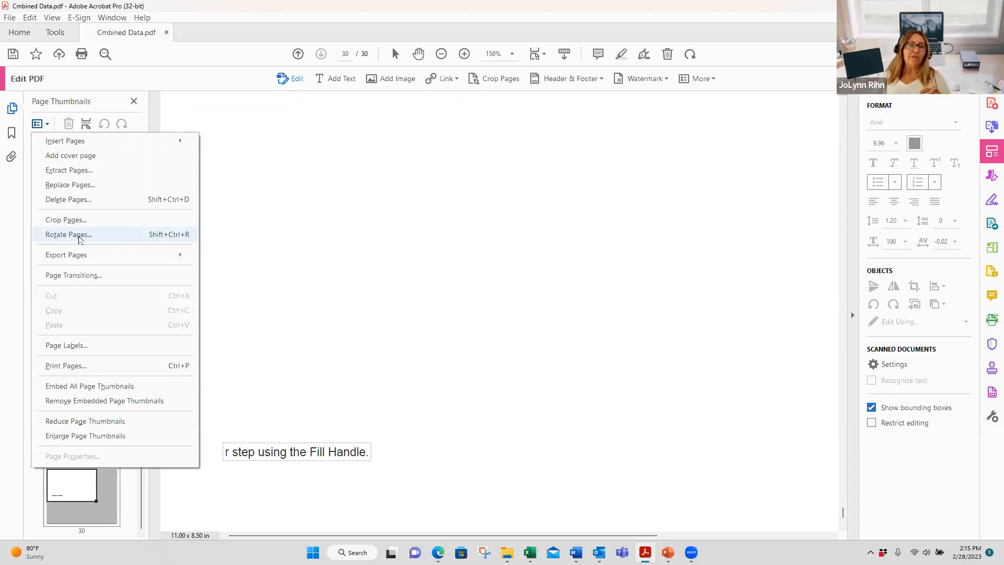
click(79, 235)
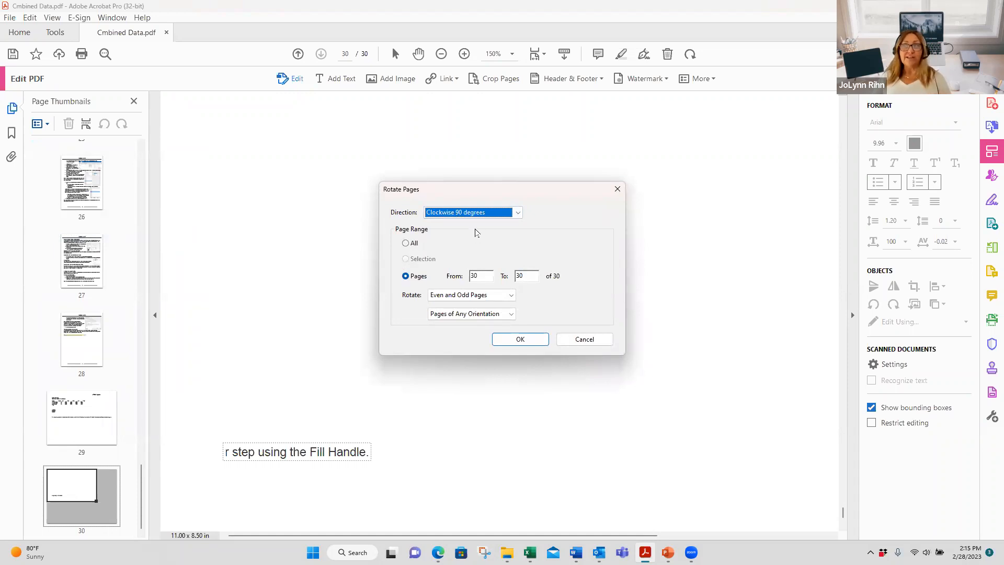
click(479, 219)
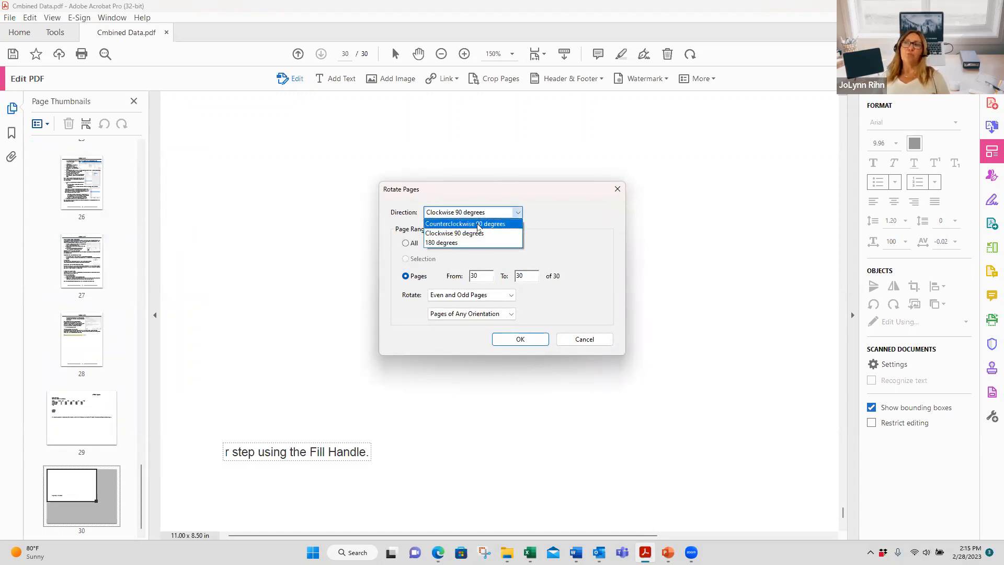
click(480, 232)
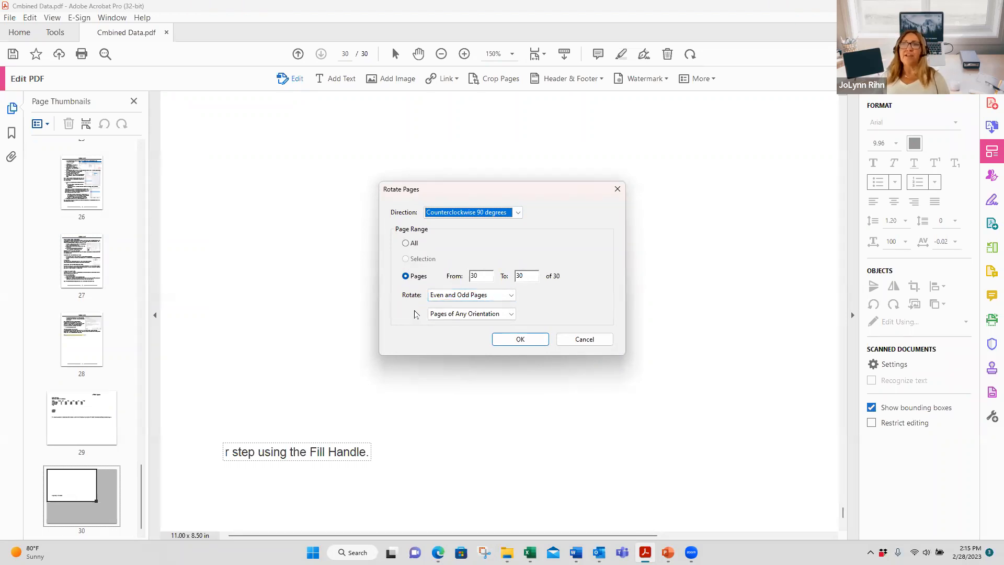
click(519, 339)
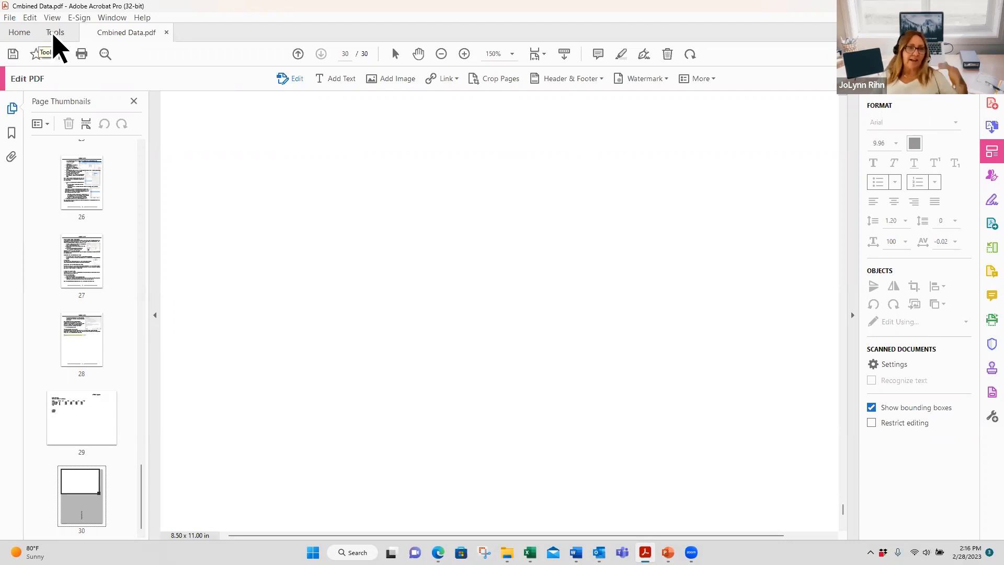
Open Organize Pages and move the sales table page 29 to directly after page 1.
click(54, 34)
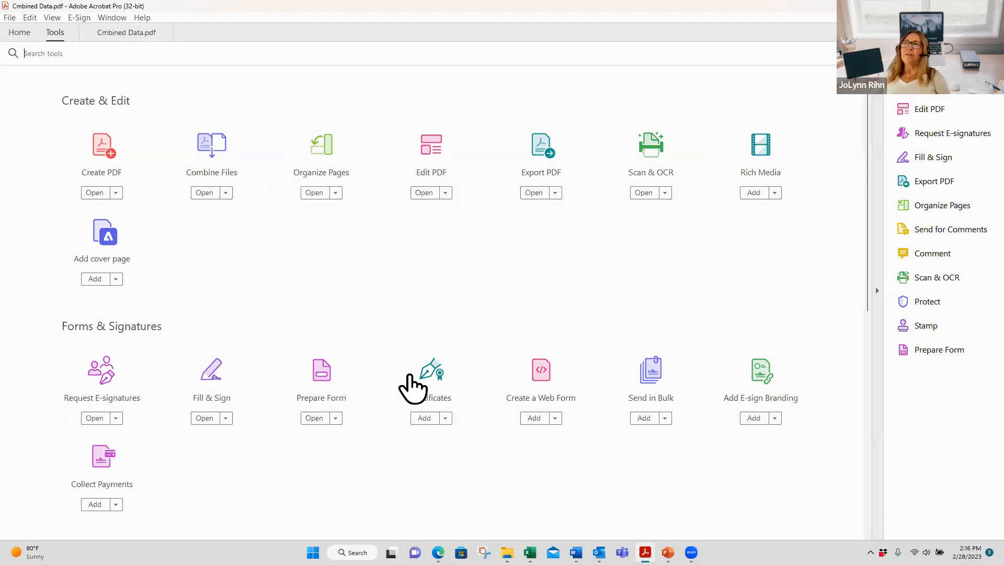
click(322, 171)
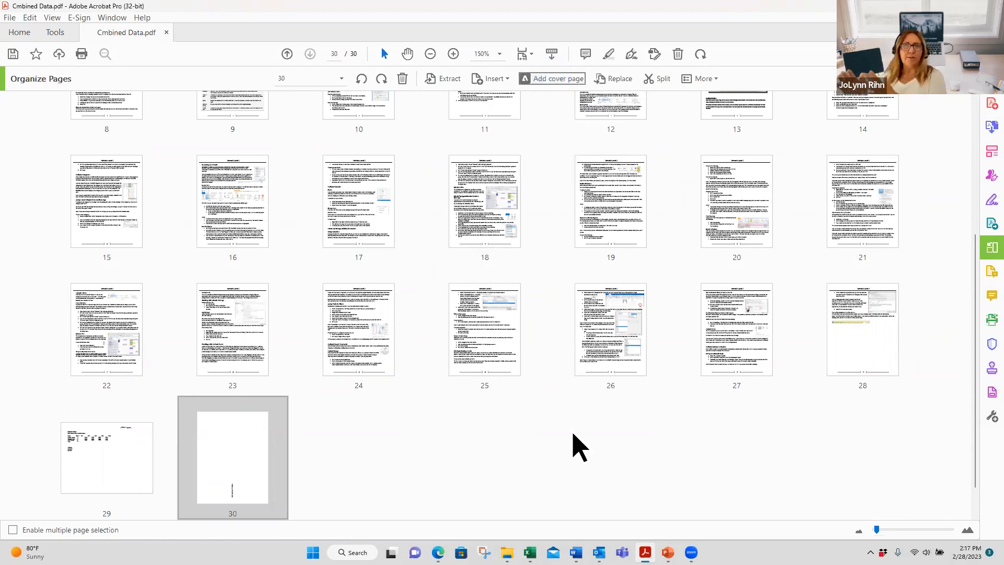
click(572, 433)
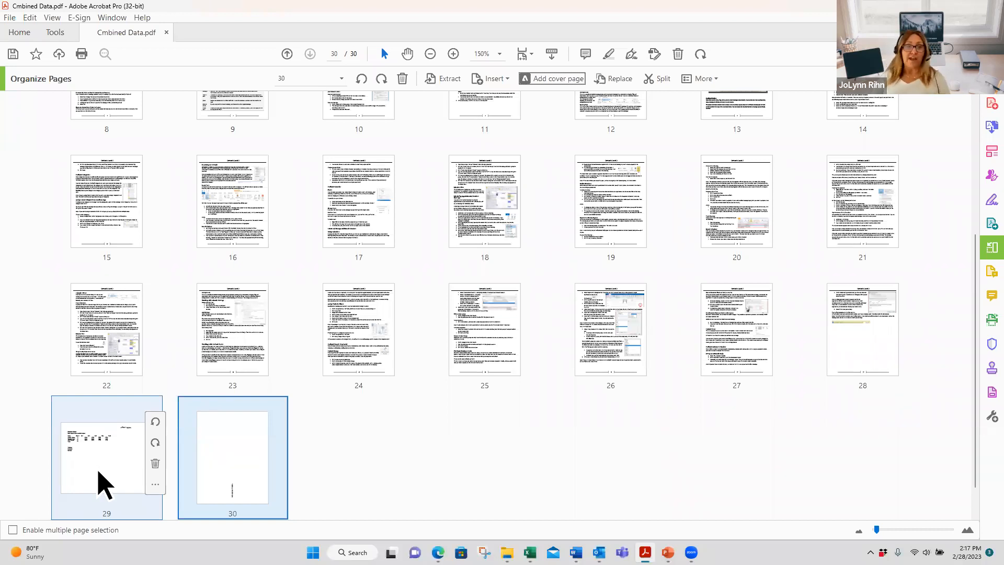
drag(99, 483, 136, 169)
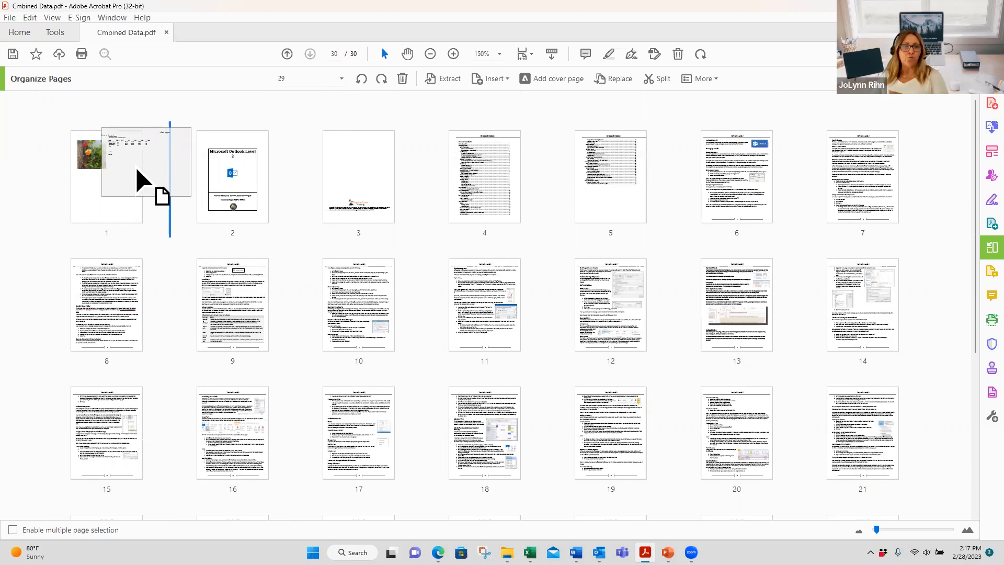
drag(137, 167, 140, 171)
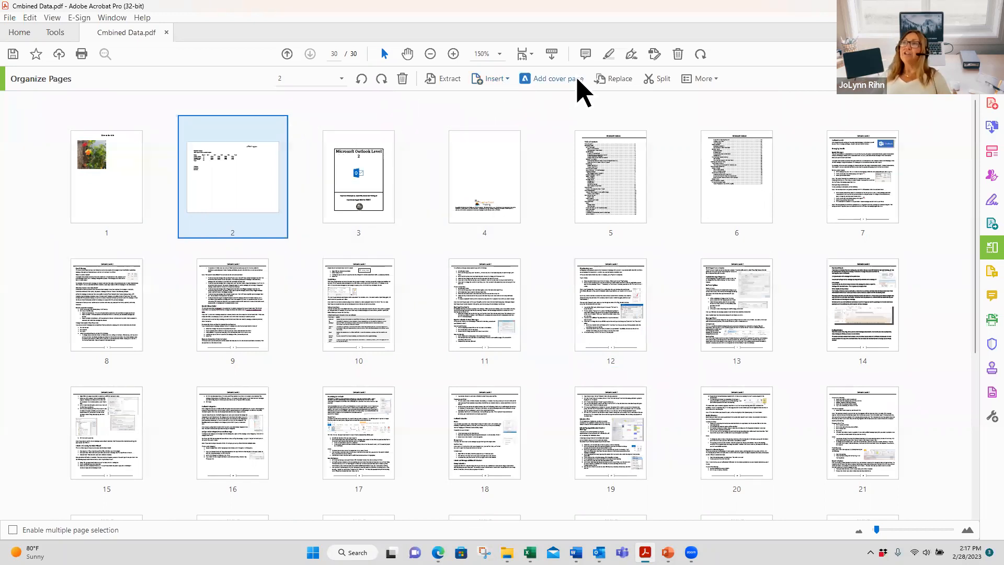
Look at the settings for splitting the combined document by number of pages and cancel without splitting.
click(625, 156)
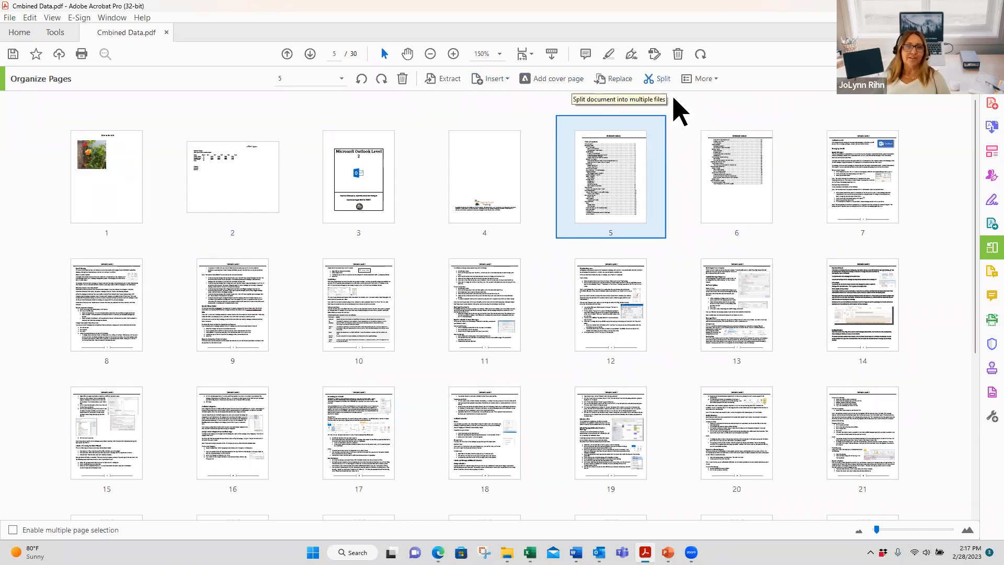
click(839, 177)
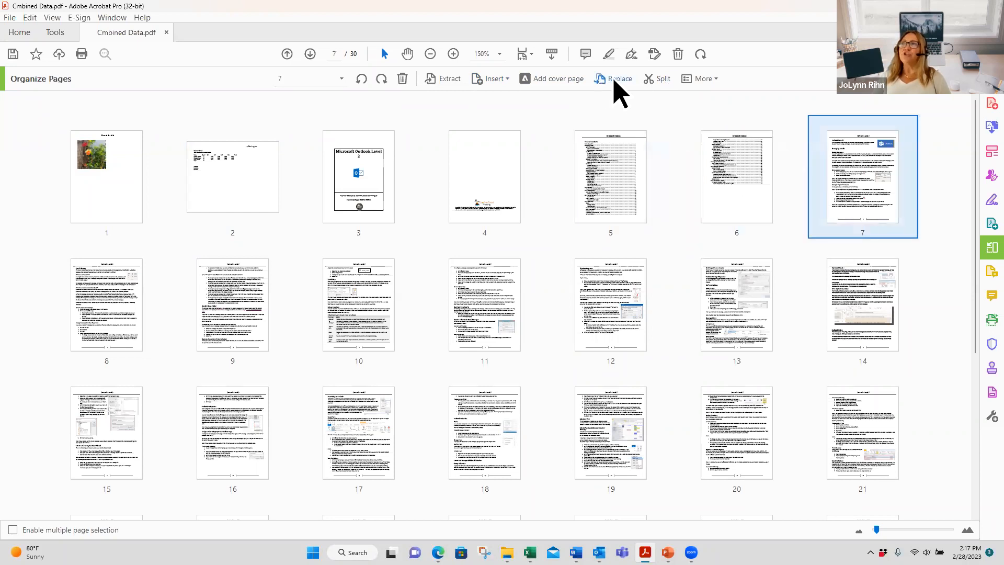
click(658, 80)
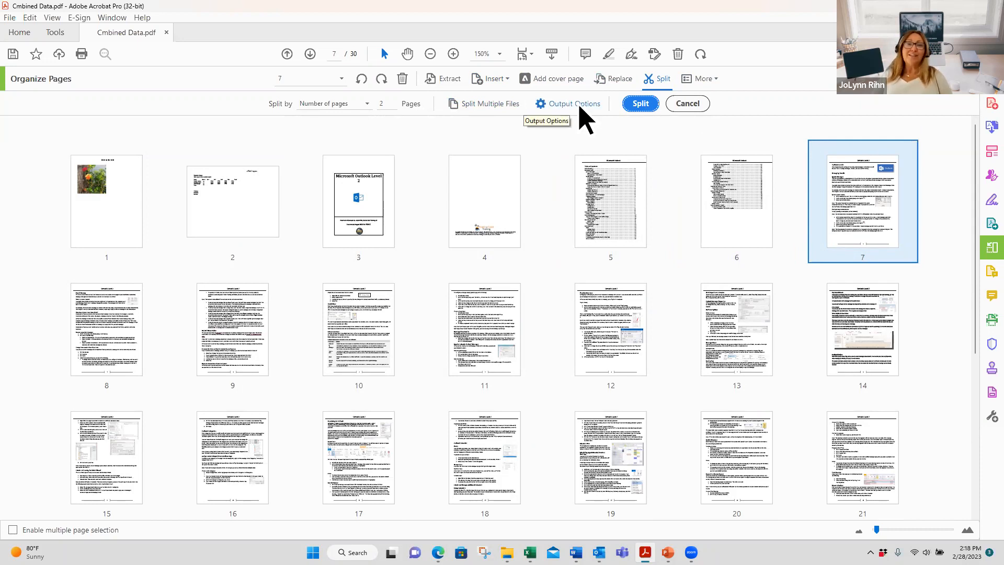
click(698, 104)
mouse_move(660, 166)
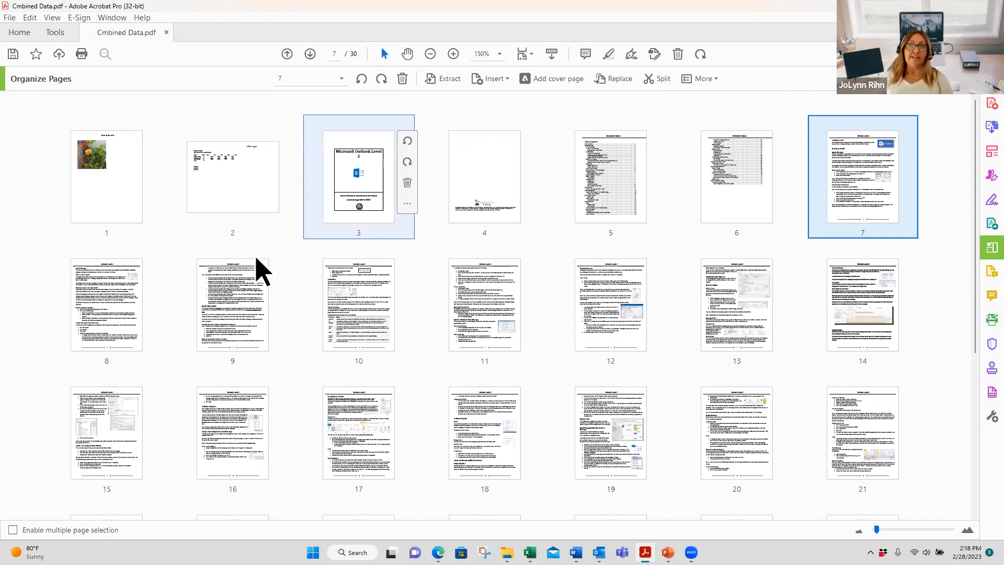
Select the non-adjacent pages 9, 11 and 16 together.
click(253, 313)
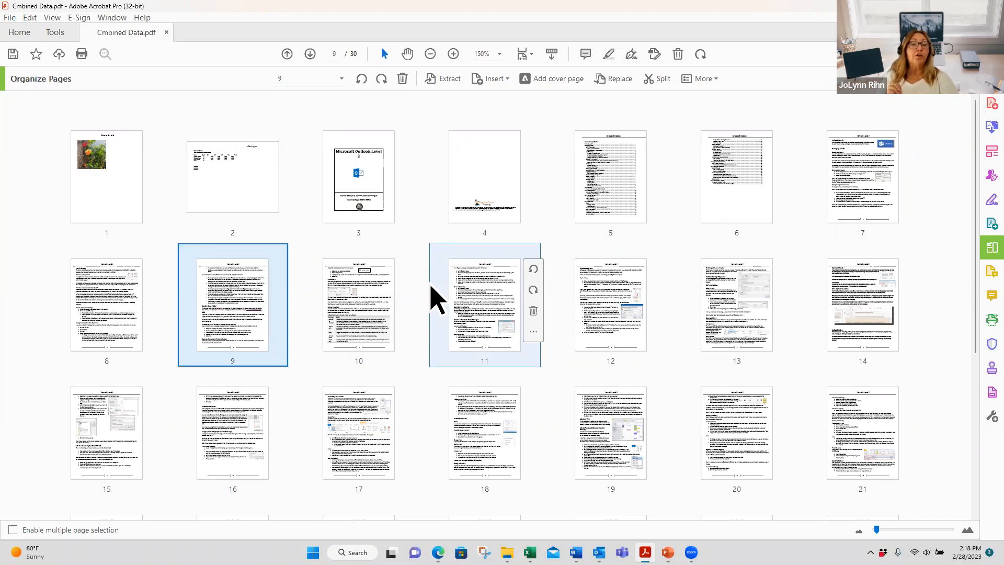
ctrl+click(466, 302)
ctrl+click(265, 452)
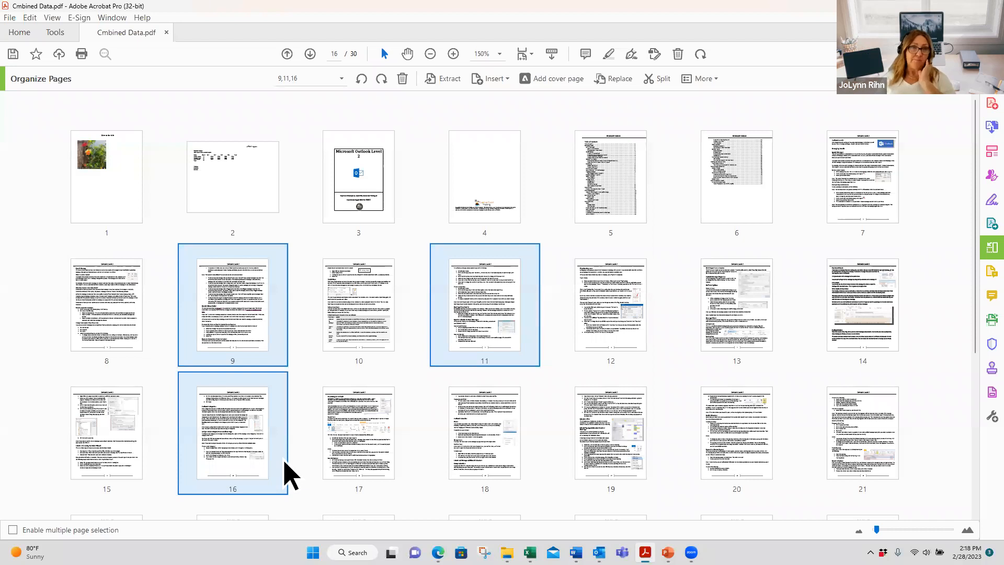
Select the consecutive pages 9 to 13 and close Organize Pages.
click(245, 340)
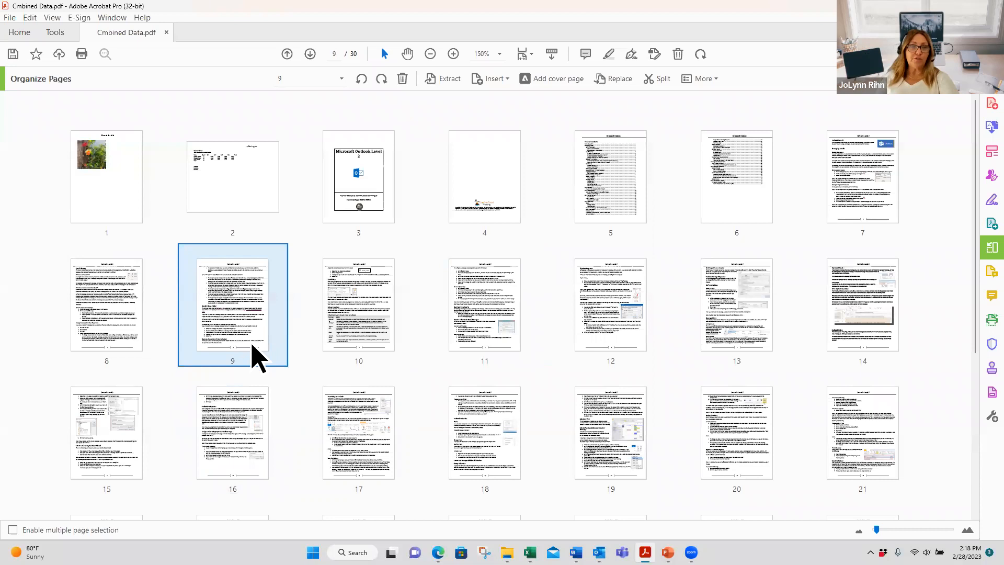
ctrl+click(485, 313)
shift+click(740, 292)
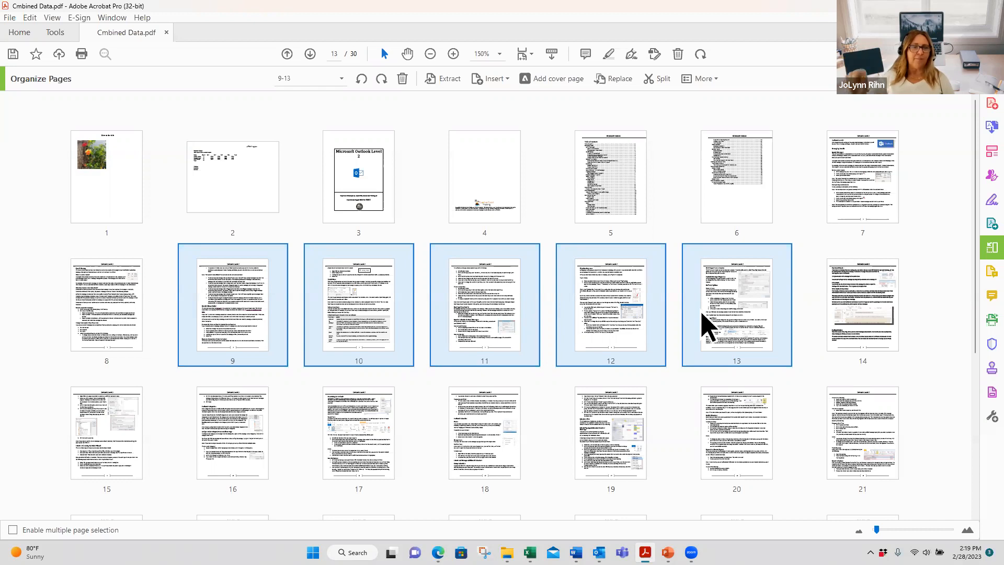
drag(727, 312, 948, 167)
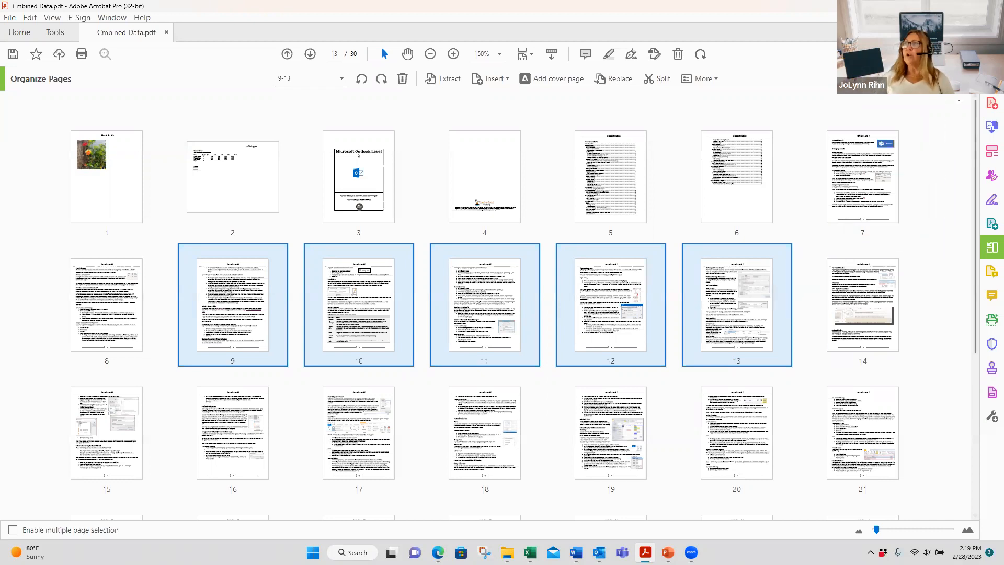
click(947, 79)
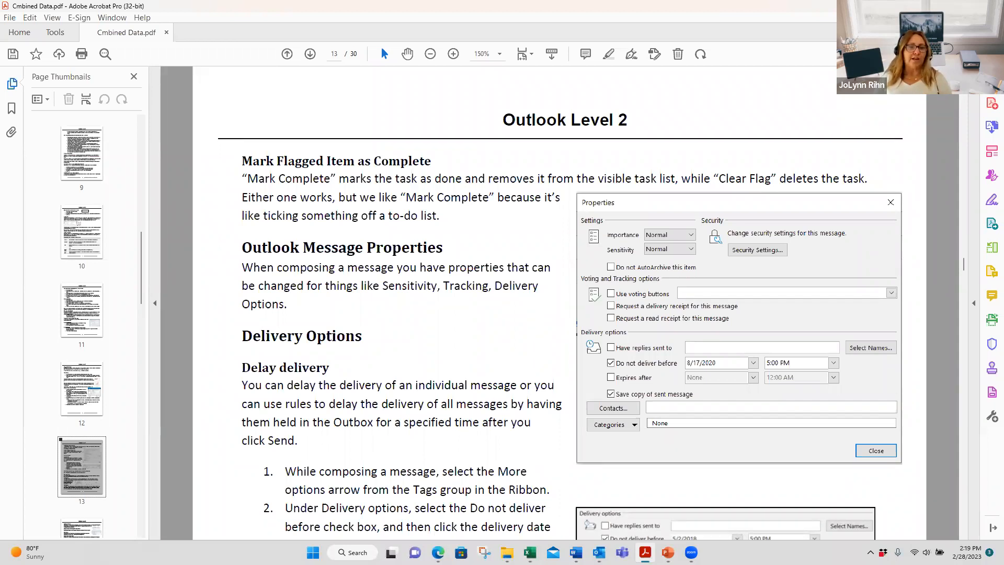
Switch to the Word document Excel 365 Part 3 and follow the Link Data entry in its table of contents.
key(alt+Tab)
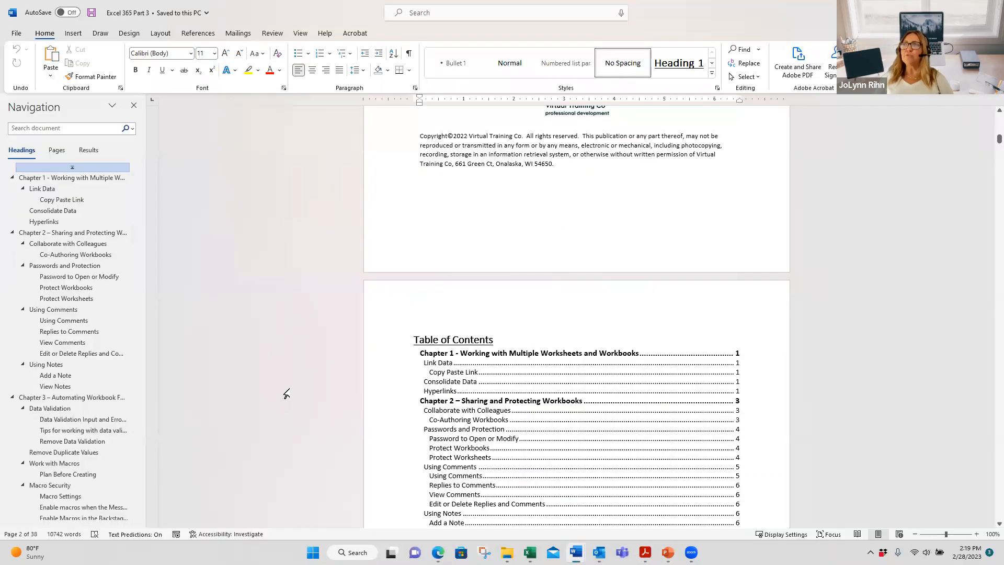
scroll(570, 279, down, 3)
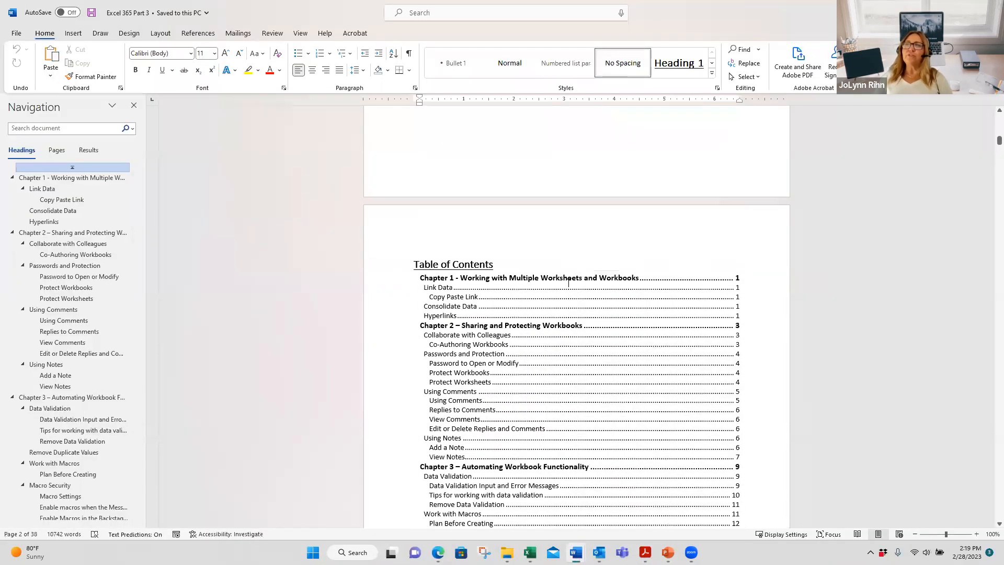
click(467, 229)
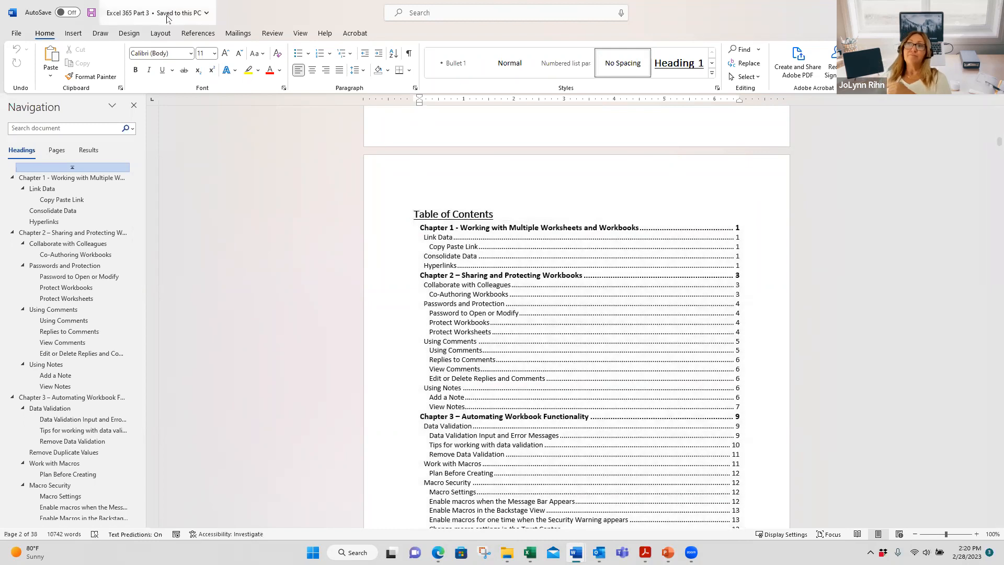
click(199, 34)
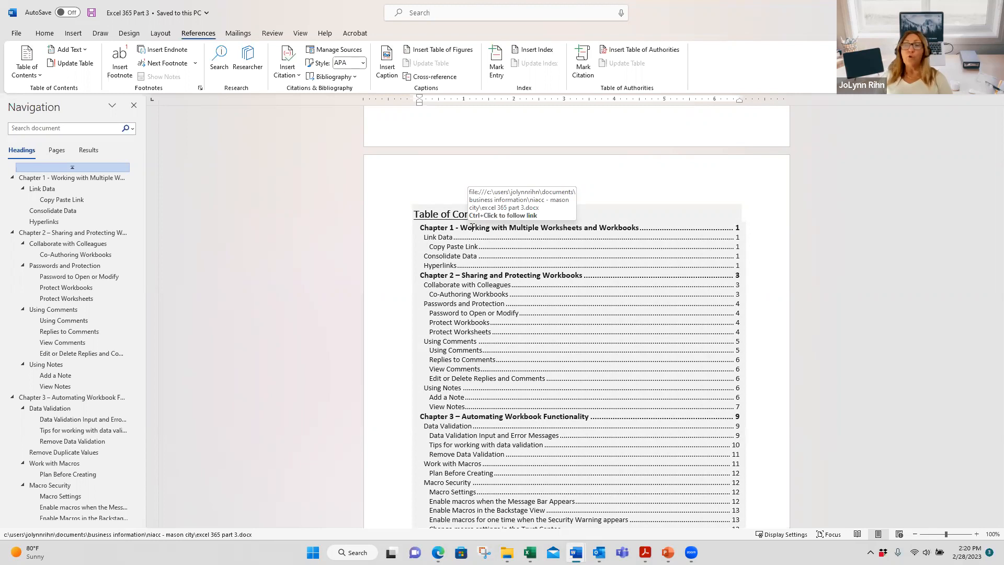
click(444, 241)
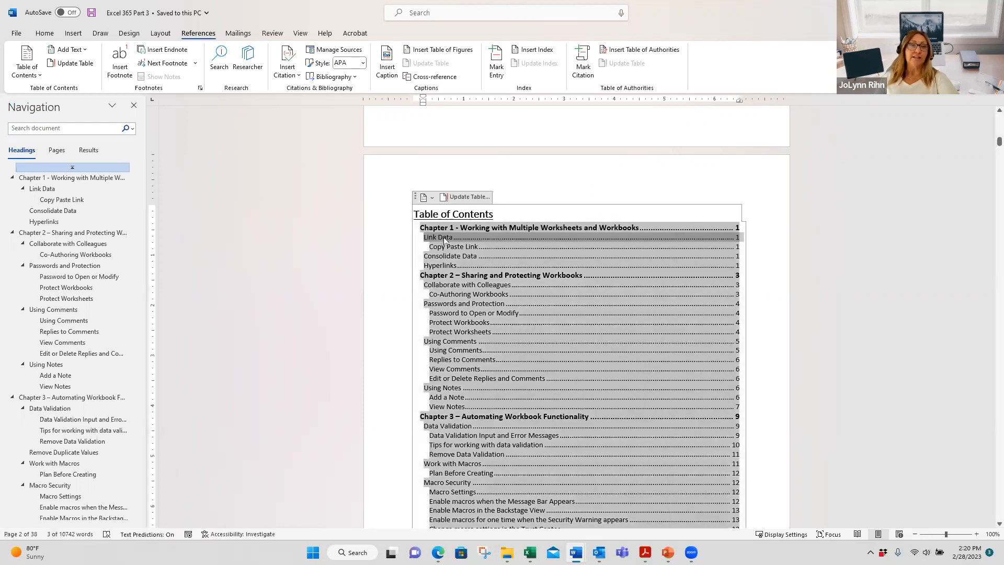
ctrl+click(446, 241)
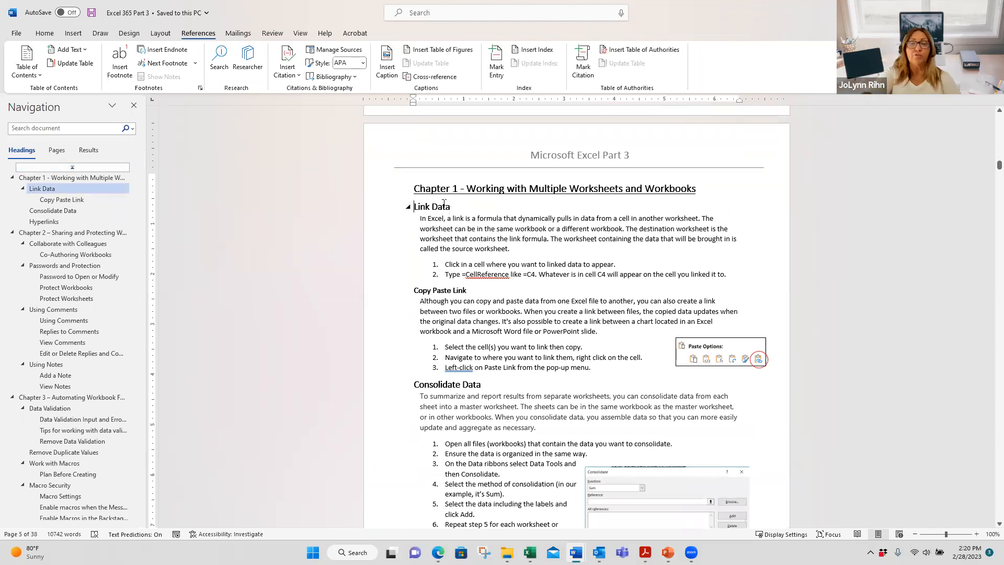
Return to the table of contents, and go through the Chapter 2, Chapter 1 and Chapter 3 headings in the document outline.
scroll(444, 205, up, 20)
scroll(460, 221, down, 9)
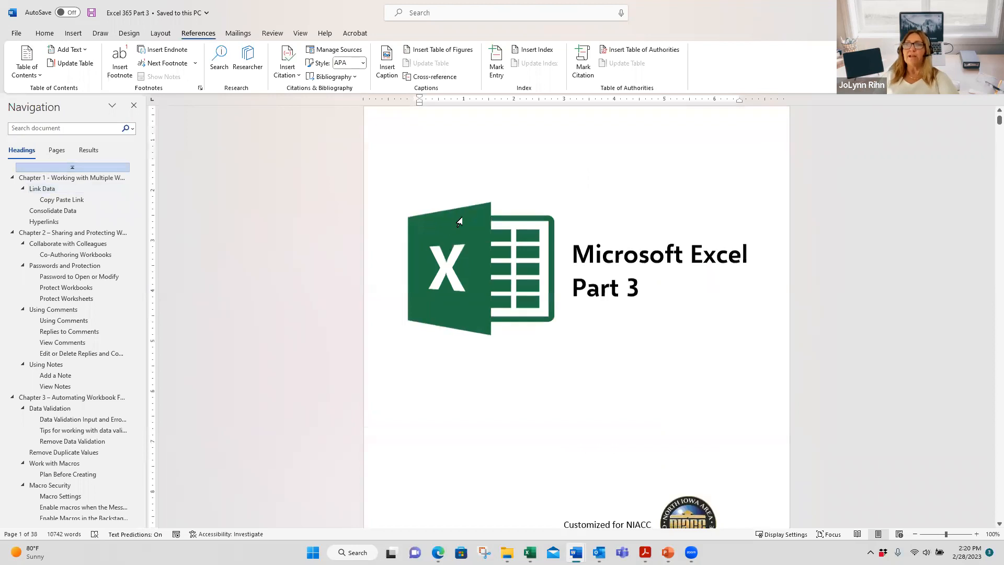
scroll(461, 220, down, 15)
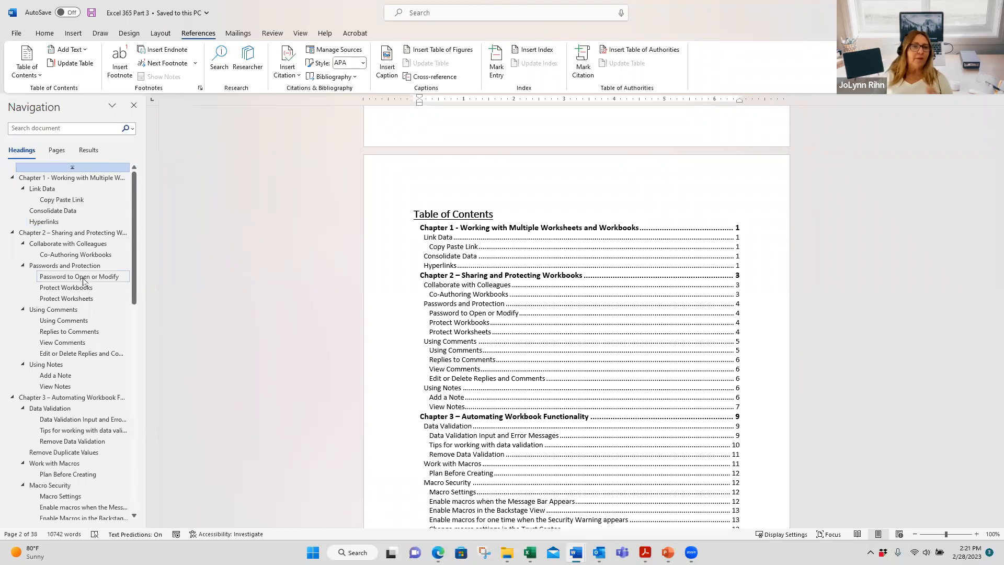
click(43, 232)
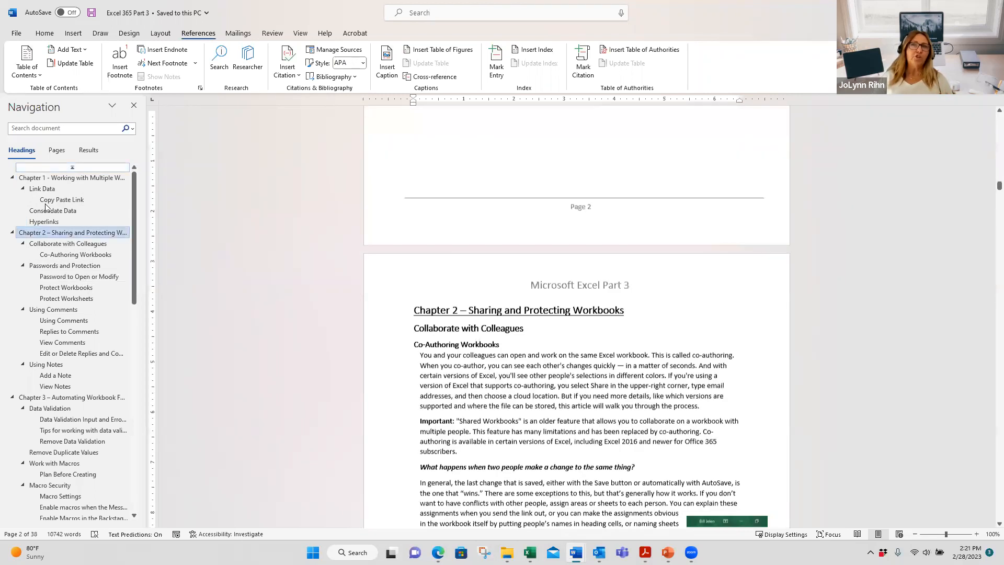
click(46, 179)
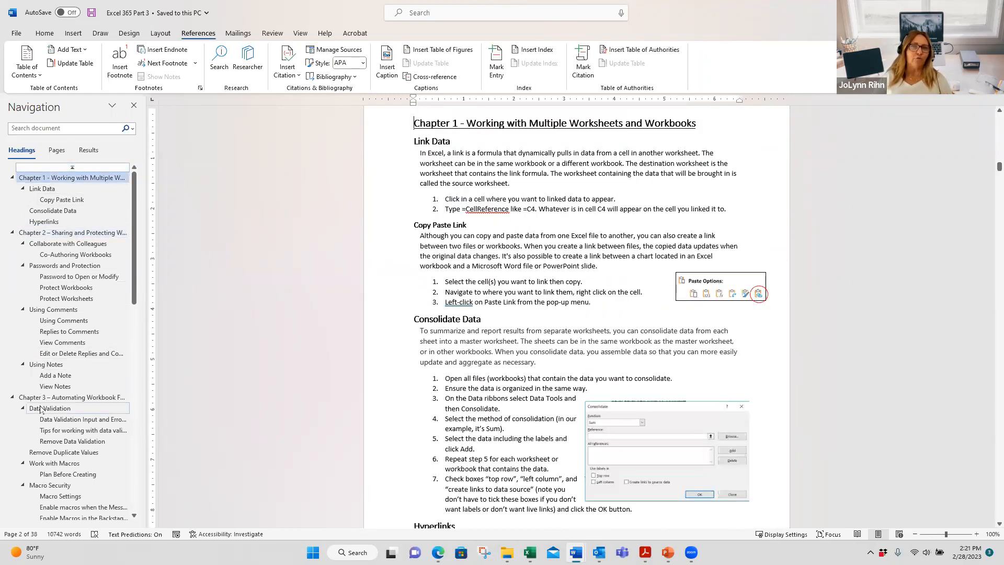
click(42, 398)
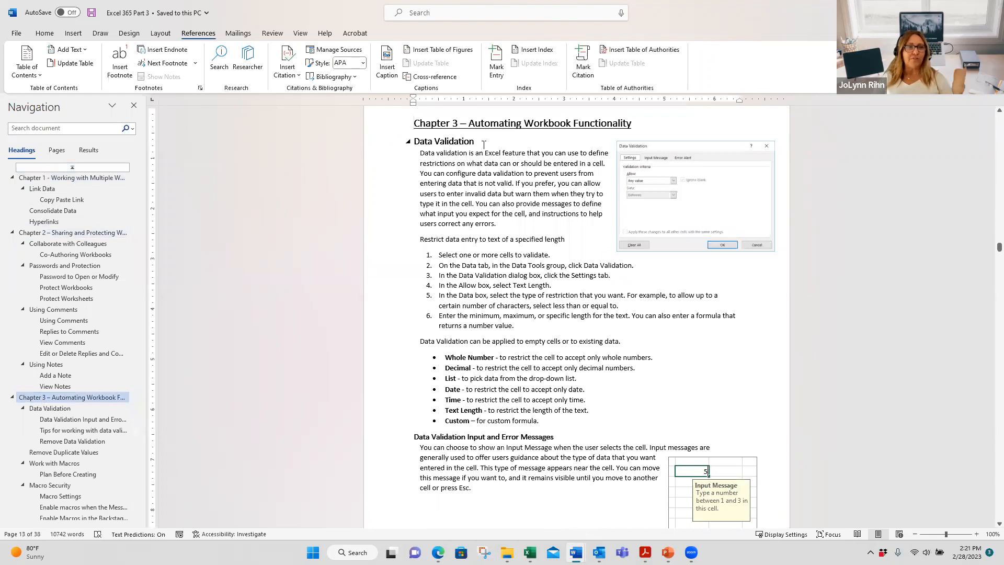
Check which heading styles are applied to the Chapter 3 title and the Data Validation heading.
click(39, 32)
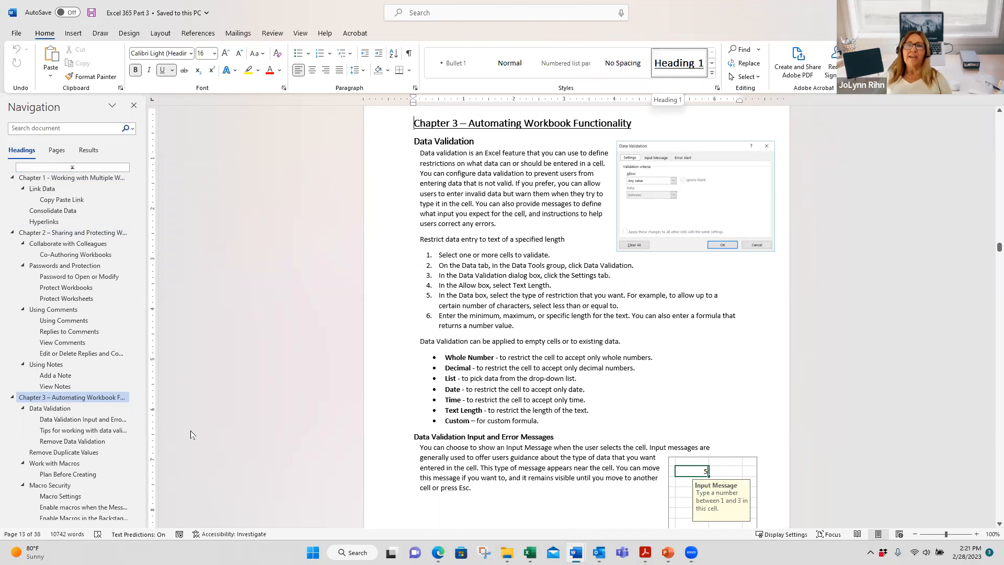
click(56, 413)
click(56, 411)
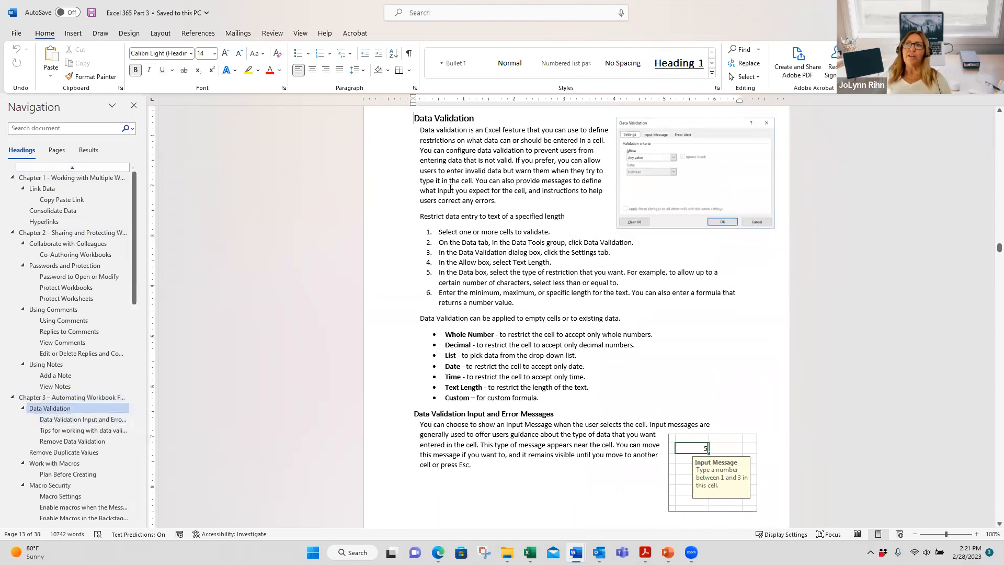
click(712, 74)
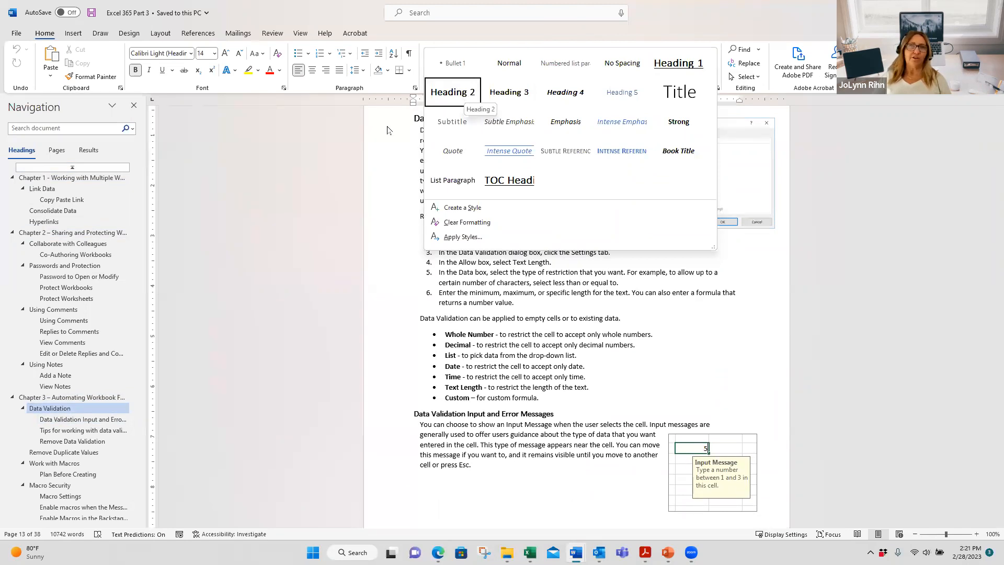
click(356, 159)
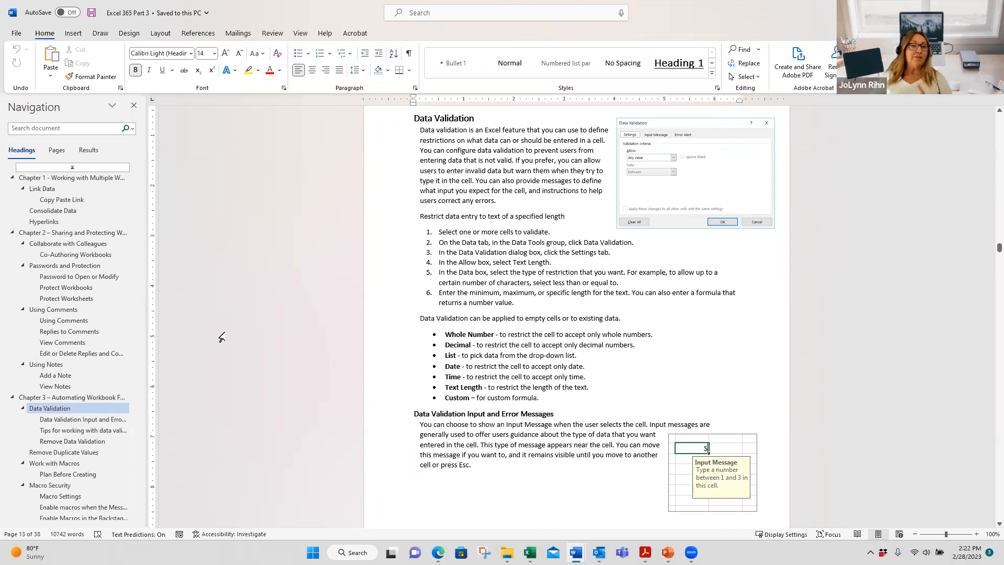
Start saving the Word document as a PDF named Excel 365 Part 3 on the Desktop.
click(21, 36)
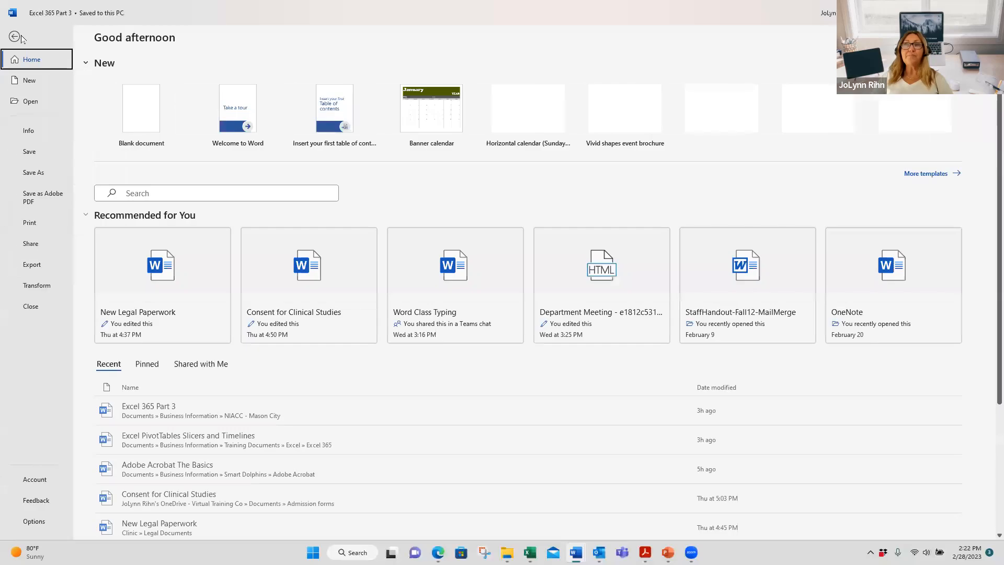
click(30, 176)
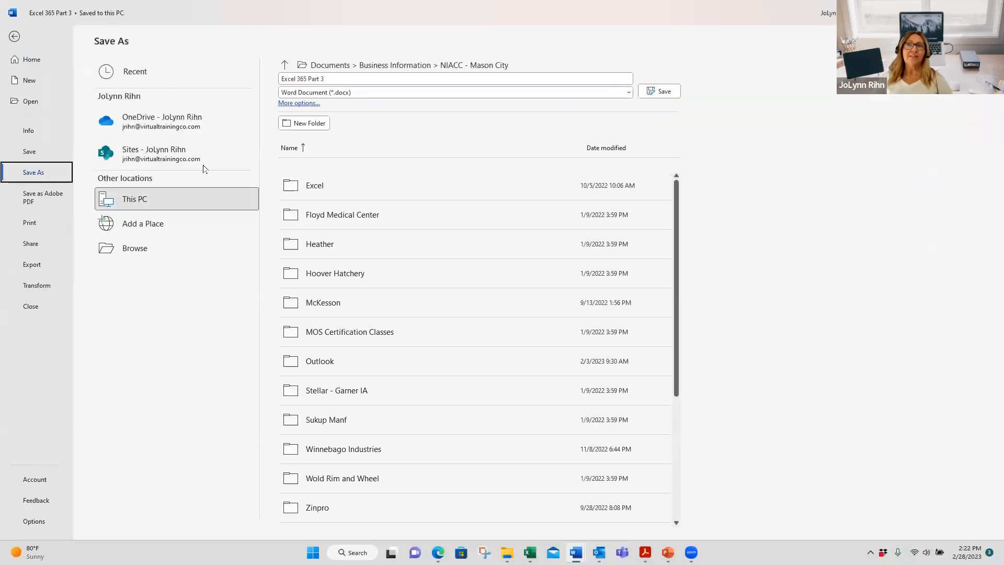
click(338, 94)
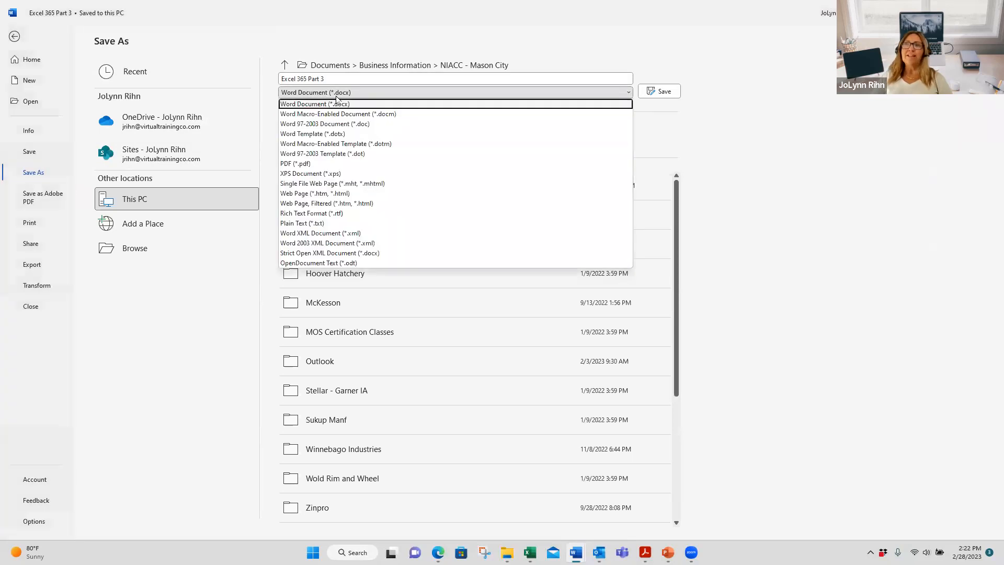
click(306, 163)
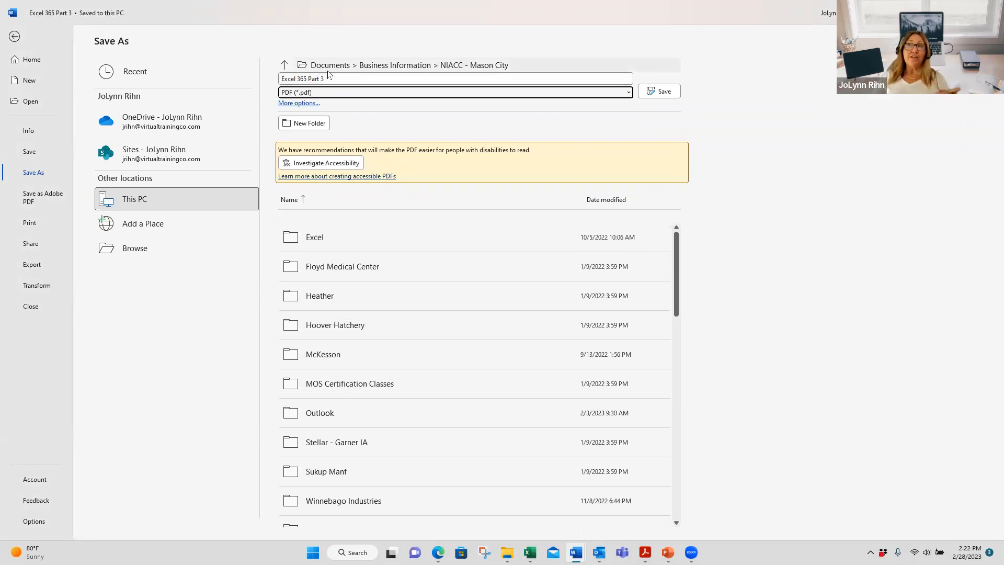
click(328, 74)
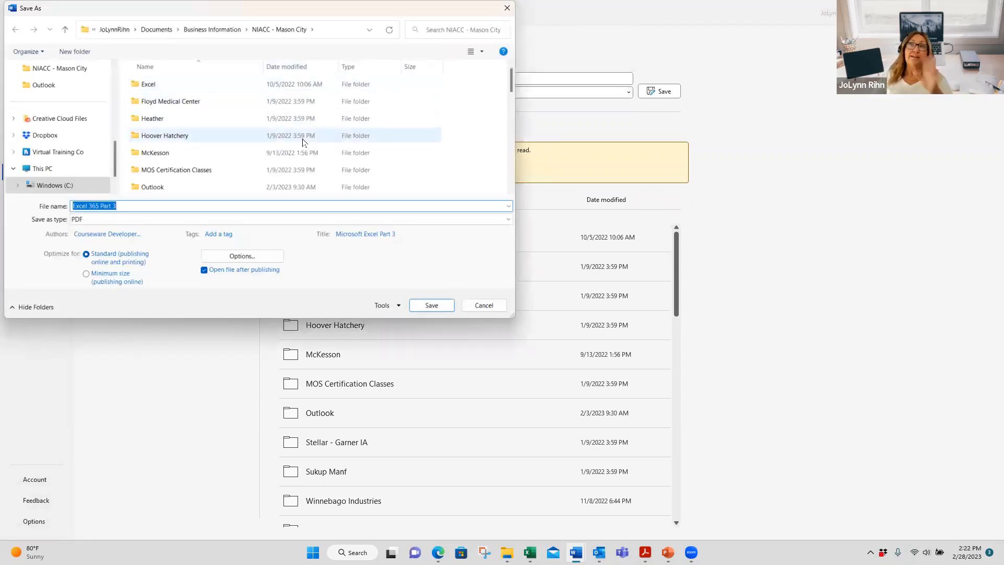
scroll(88, 180, up, 5)
scroll(88, 179, up, 2)
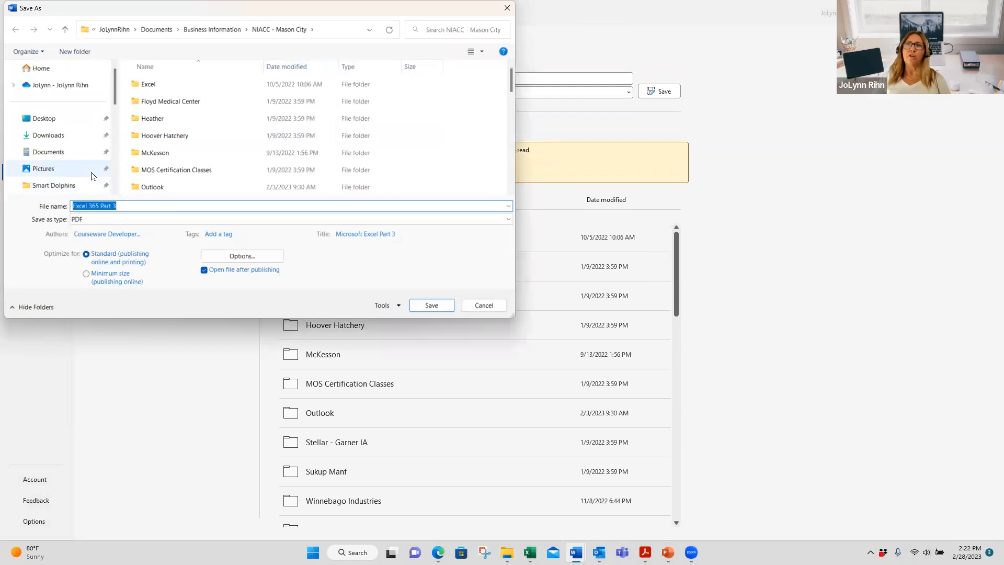
click(46, 119)
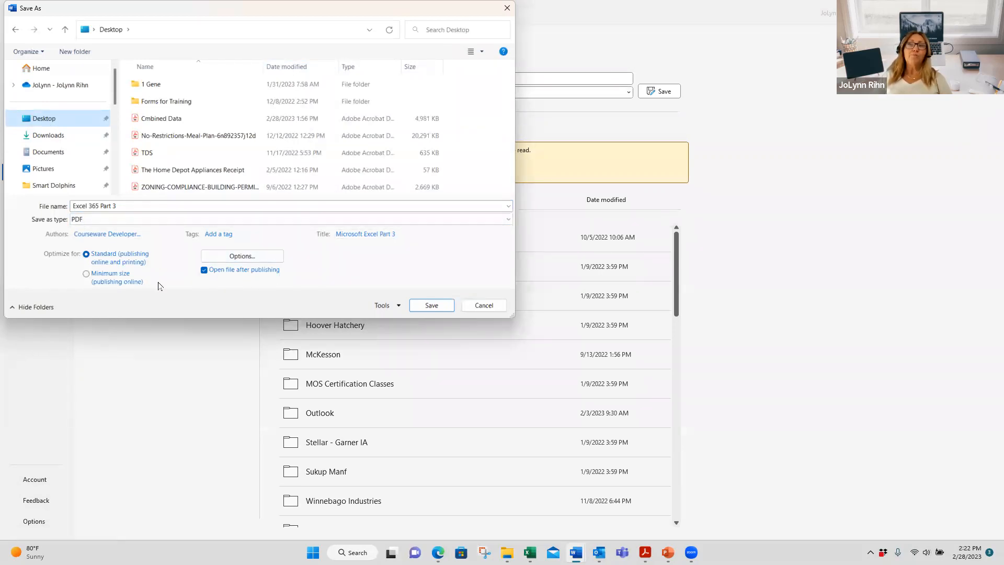
Enable creating bookmarks from headings in the PDF options and save the PDF.
click(258, 259)
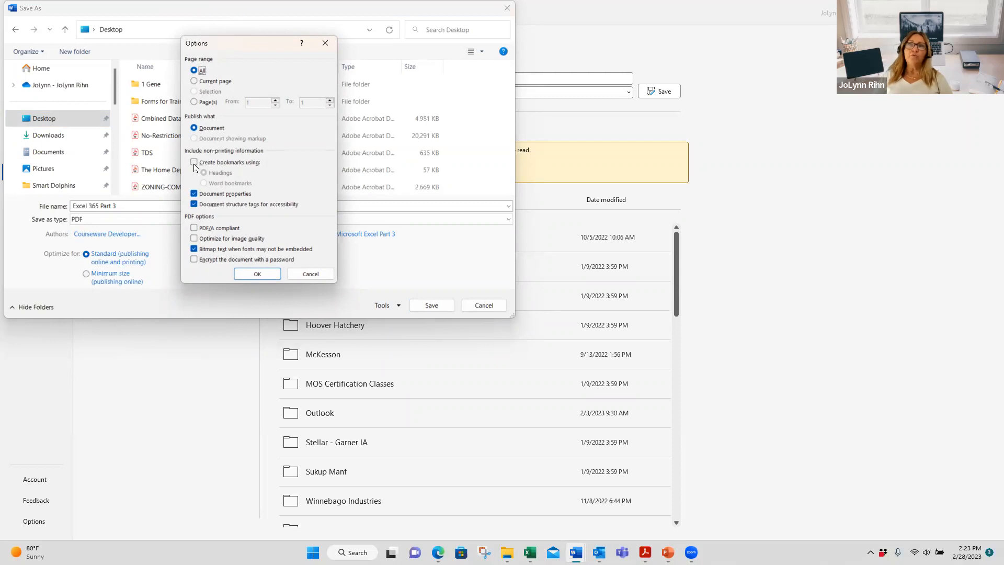
click(194, 163)
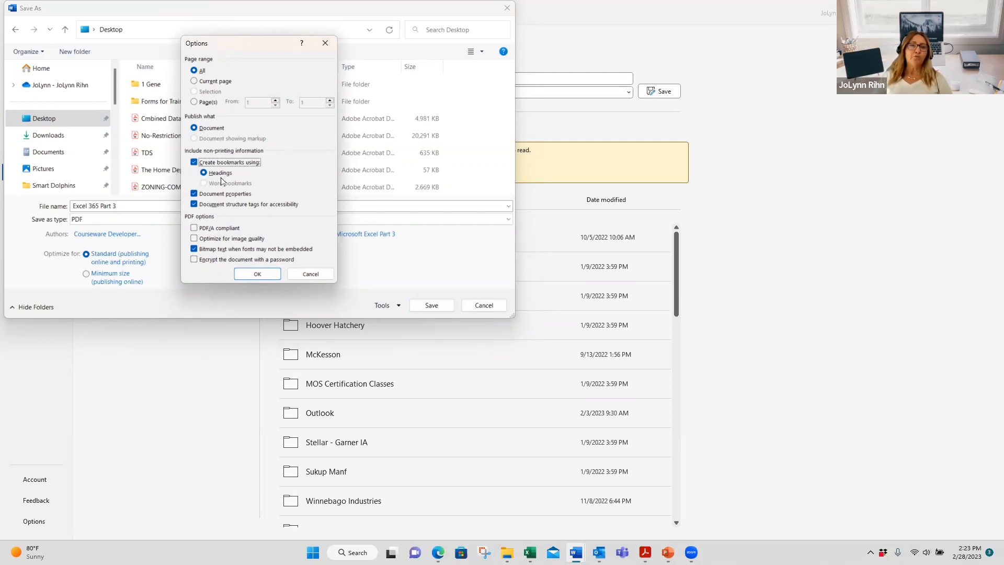
click(257, 273)
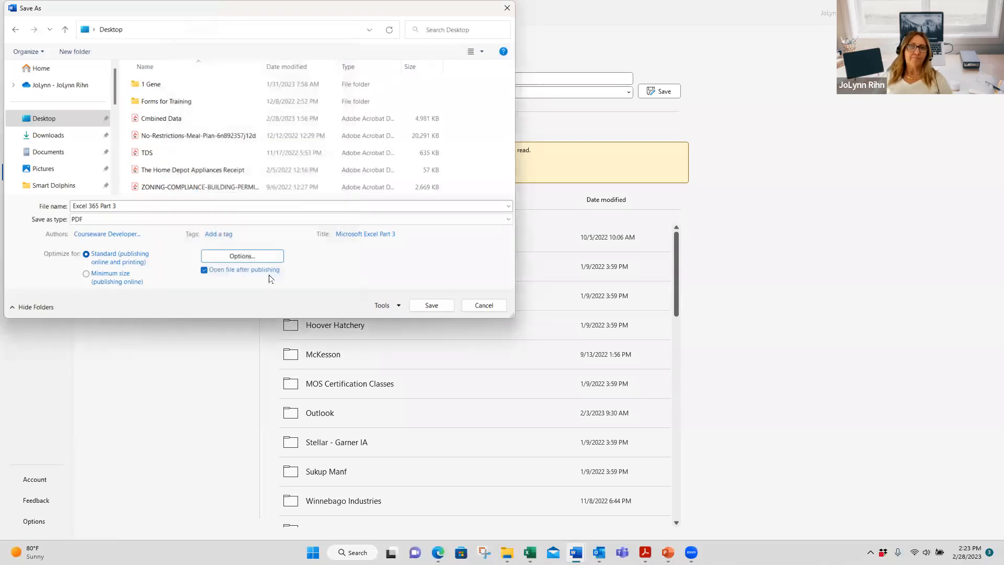
click(421, 307)
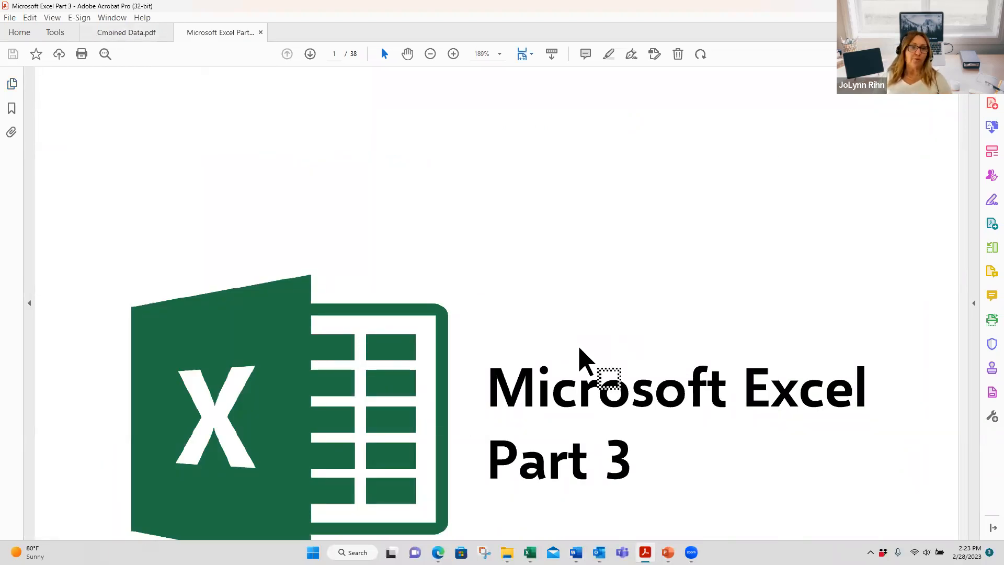
Show the new PDF's page thumbnails and go through pages 2 to 4, returning to the table of contents on page 3.
click(429, 54)
click(430, 54)
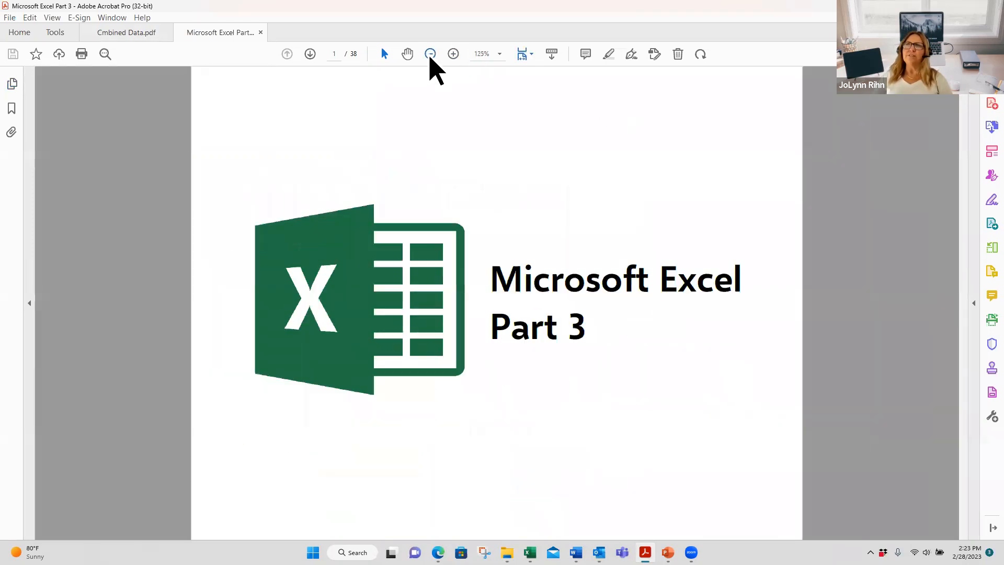
click(430, 54)
click(430, 54)
click(429, 54)
click(429, 53)
click(430, 54)
click(430, 54)
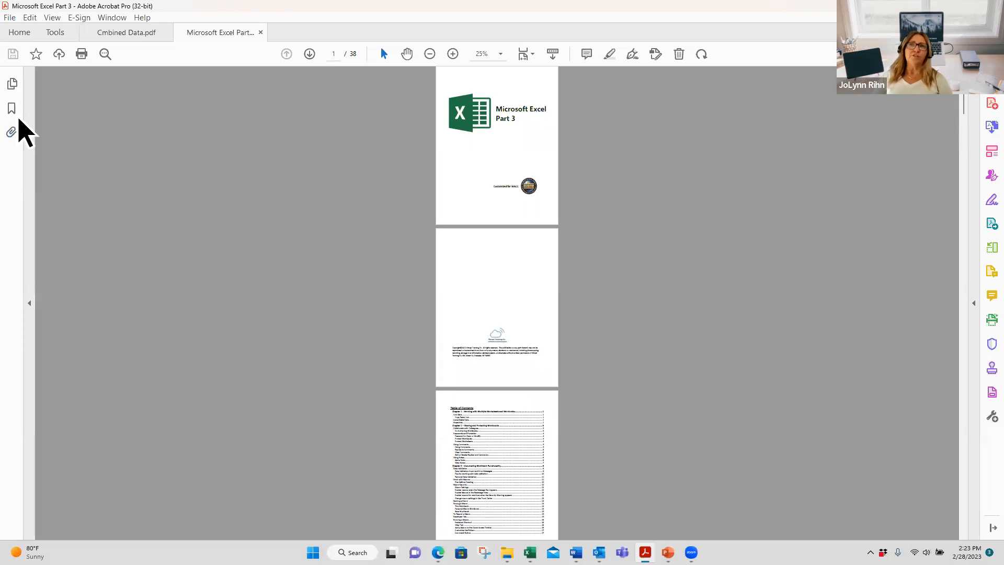
click(12, 84)
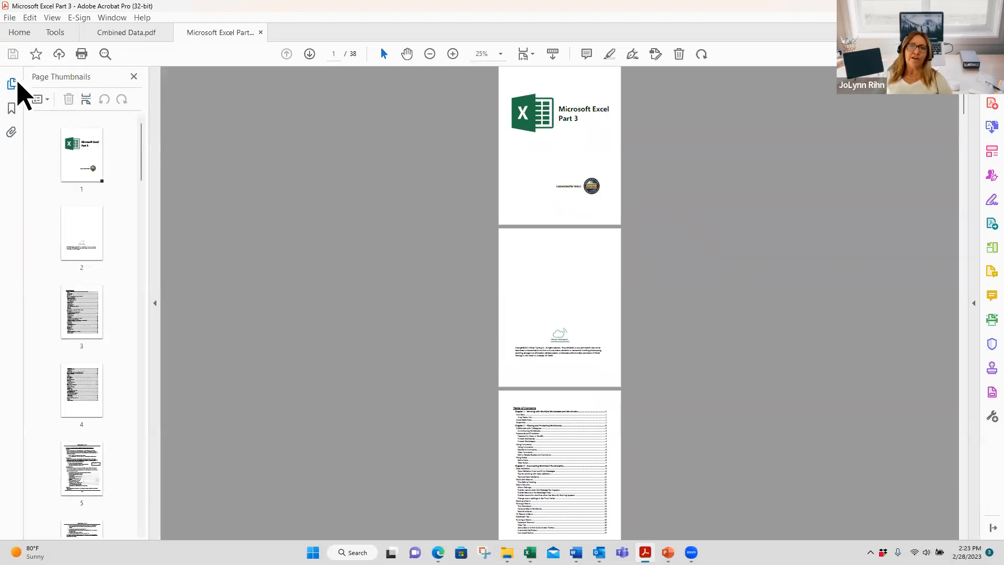
click(94, 242)
click(85, 336)
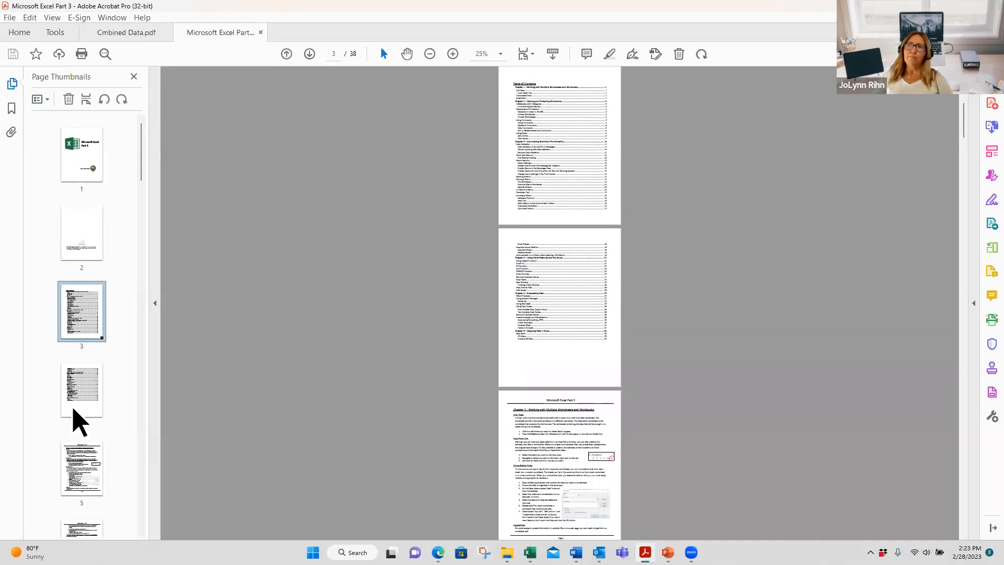
click(73, 413)
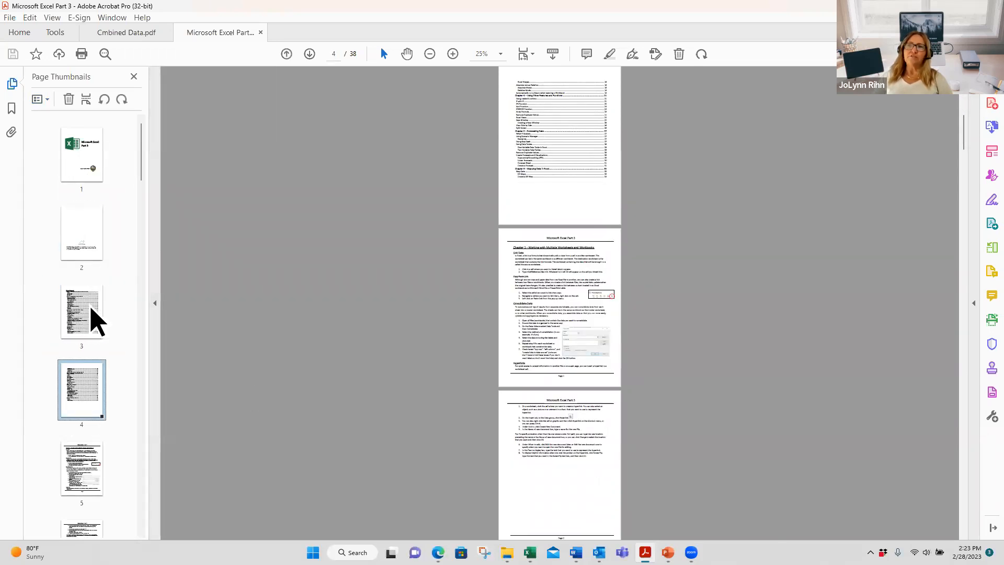
click(95, 319)
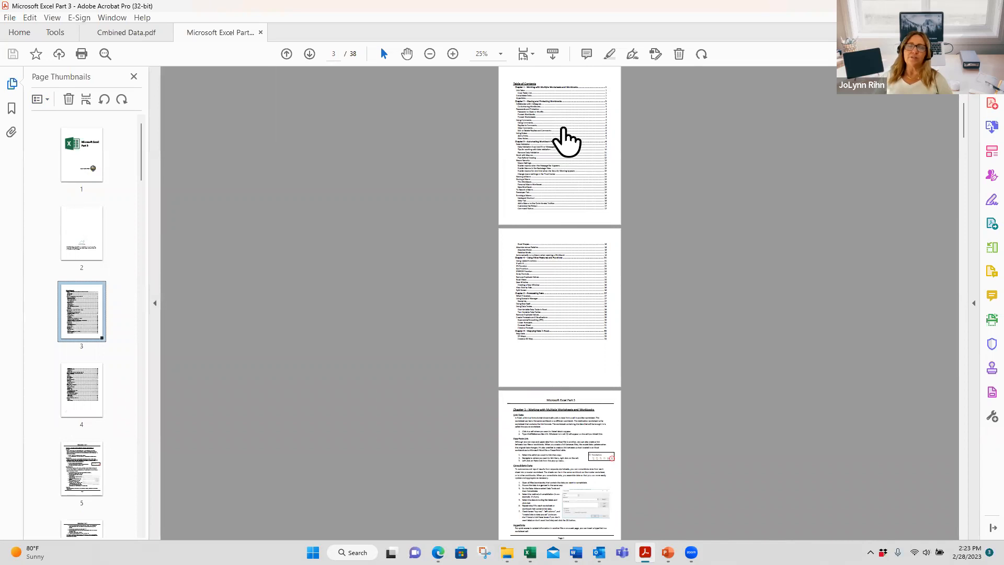
Follow the Chapter 1 entry in the PDF's table of contents.
click(452, 54)
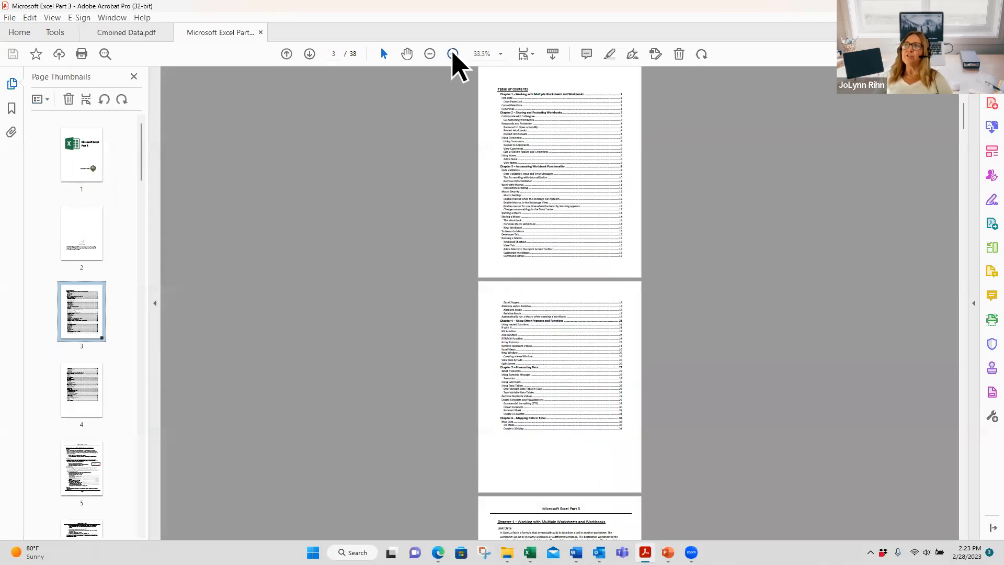
click(452, 54)
click(453, 54)
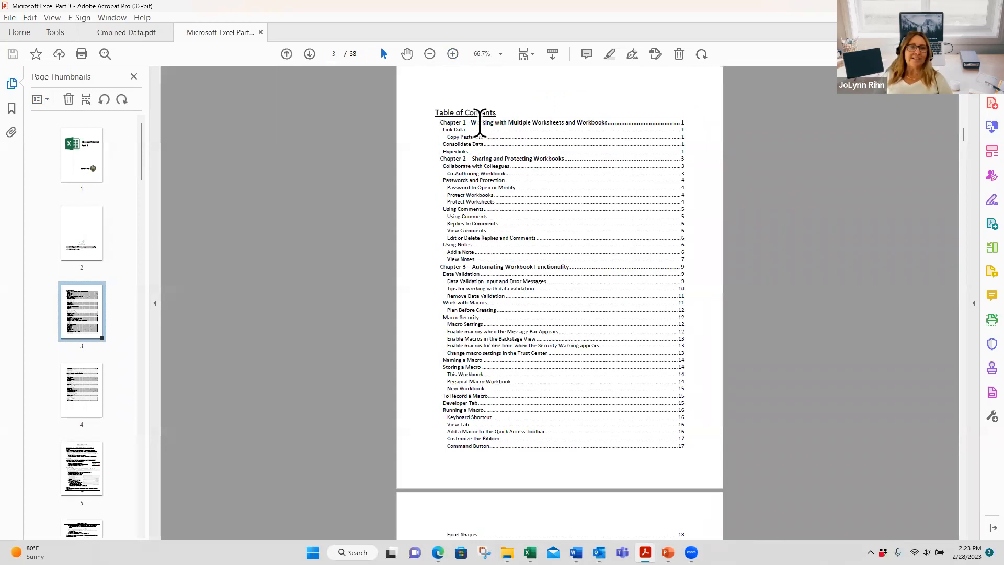
click(481, 125)
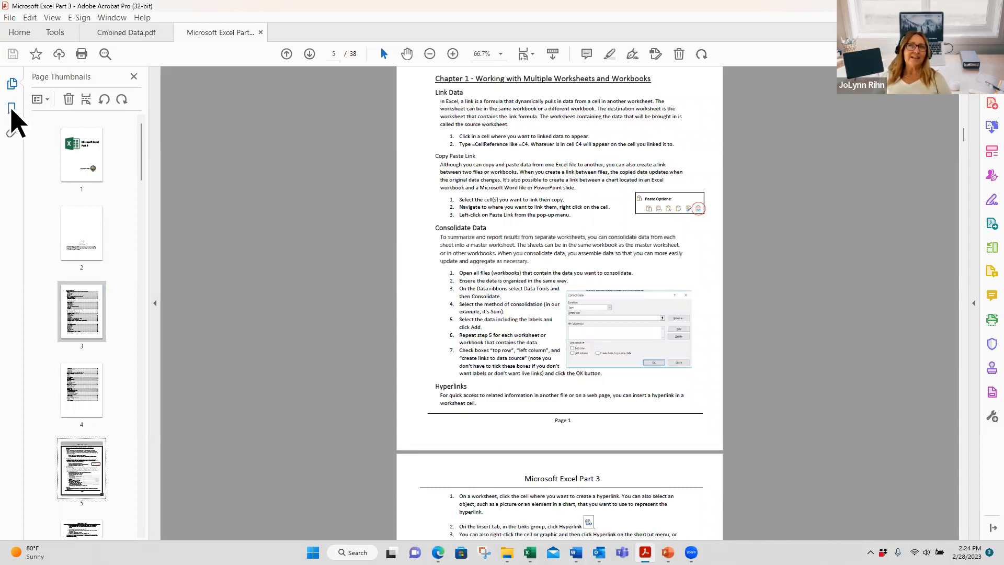
Use the PDF bookmarks to go to Chapter 5 – Forecasting Data and the Scenarios entry nested under Using Scenario Manager.
click(12, 108)
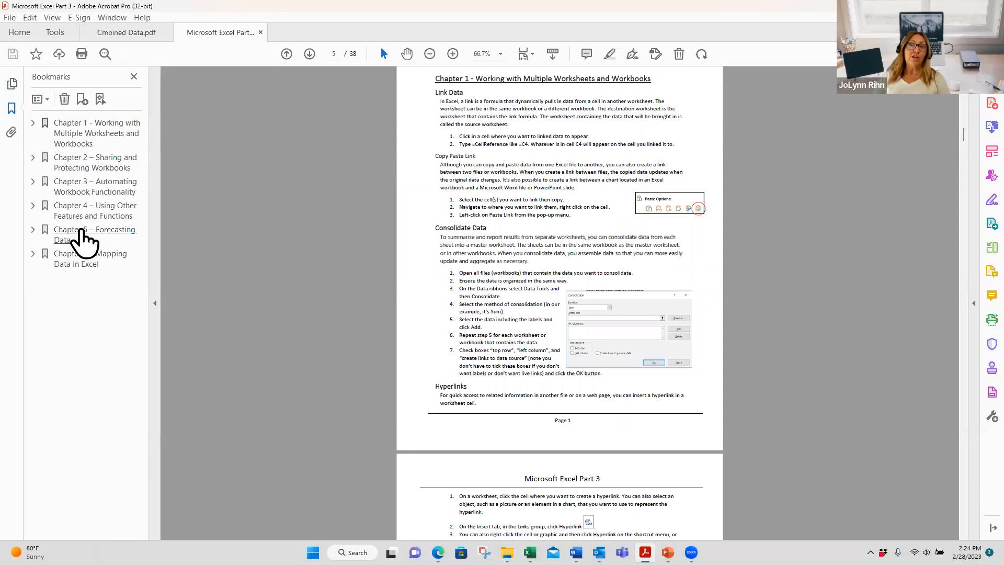
click(93, 241)
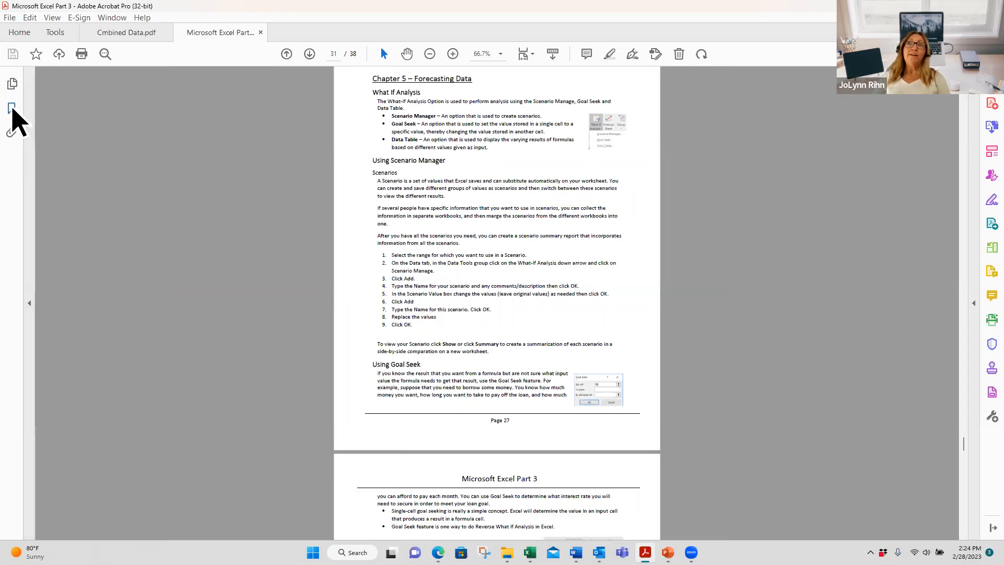
click(12, 108)
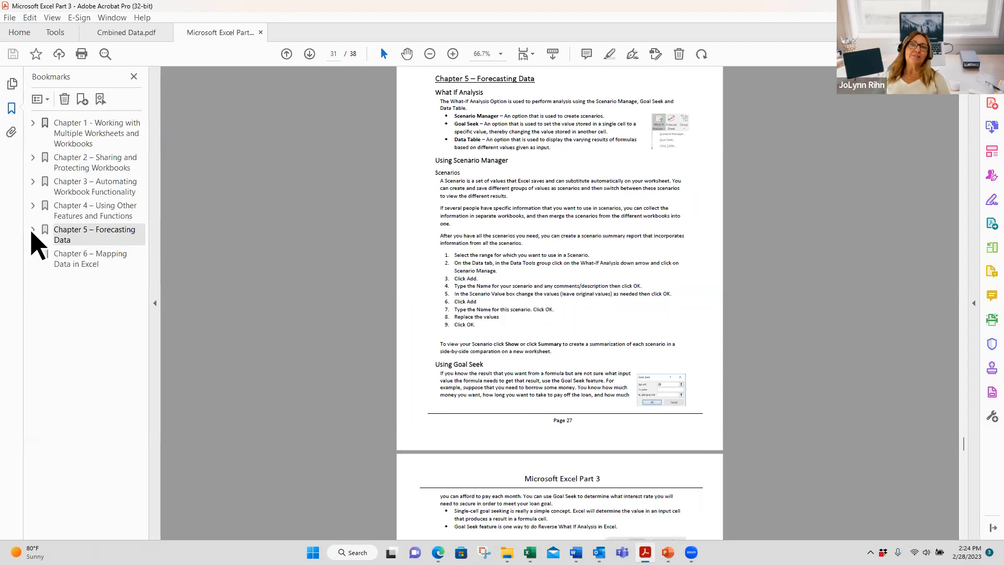
click(32, 230)
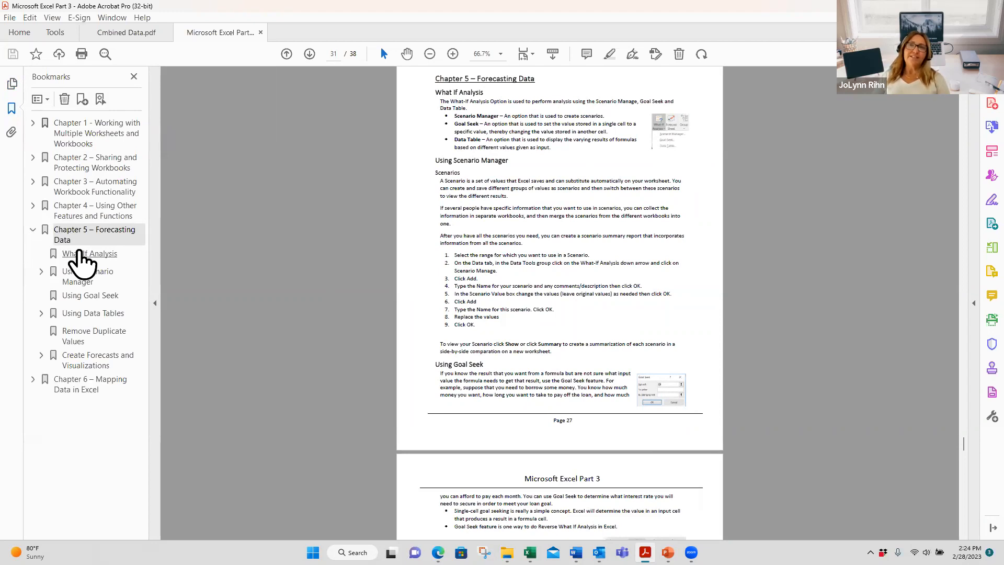
click(41, 271)
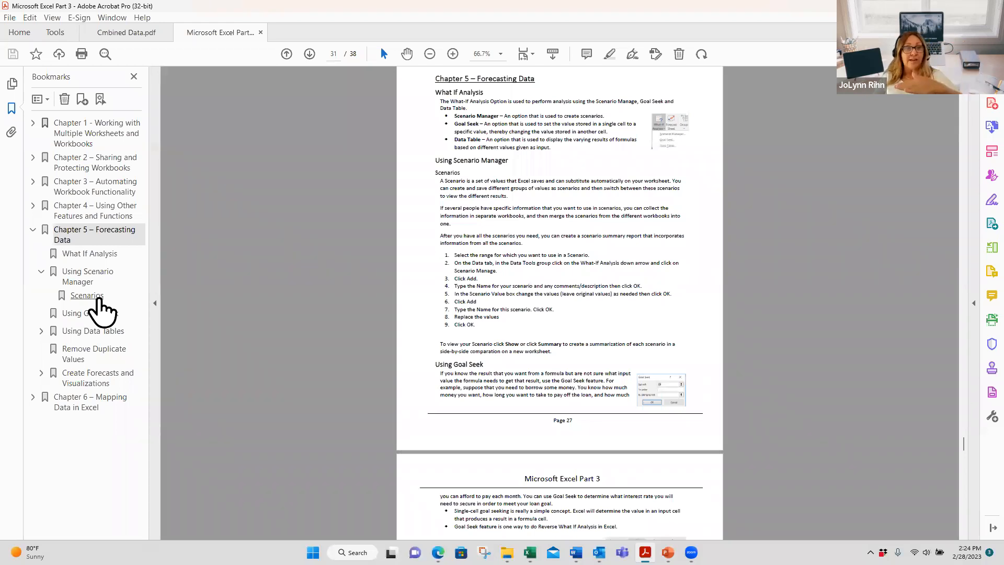
click(98, 301)
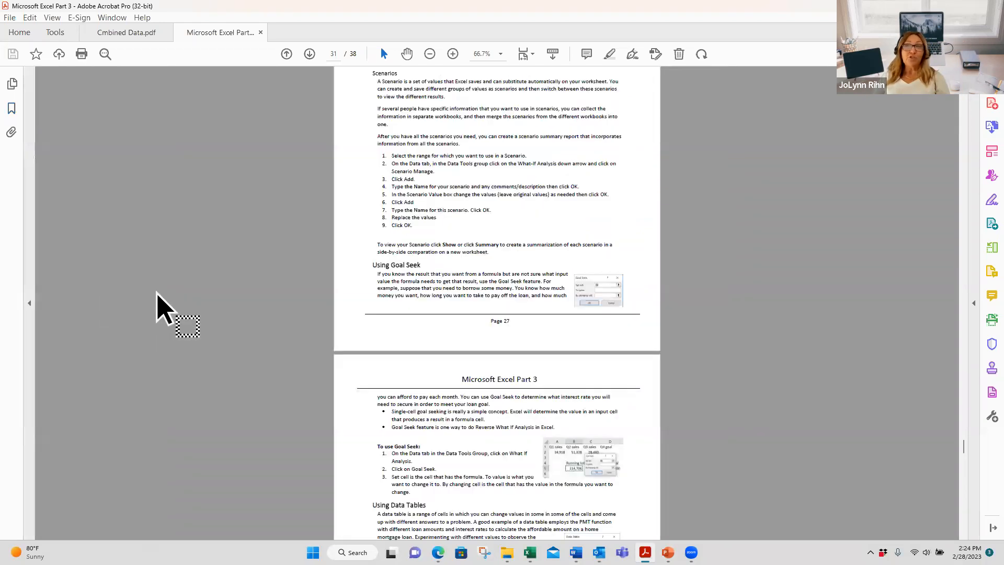
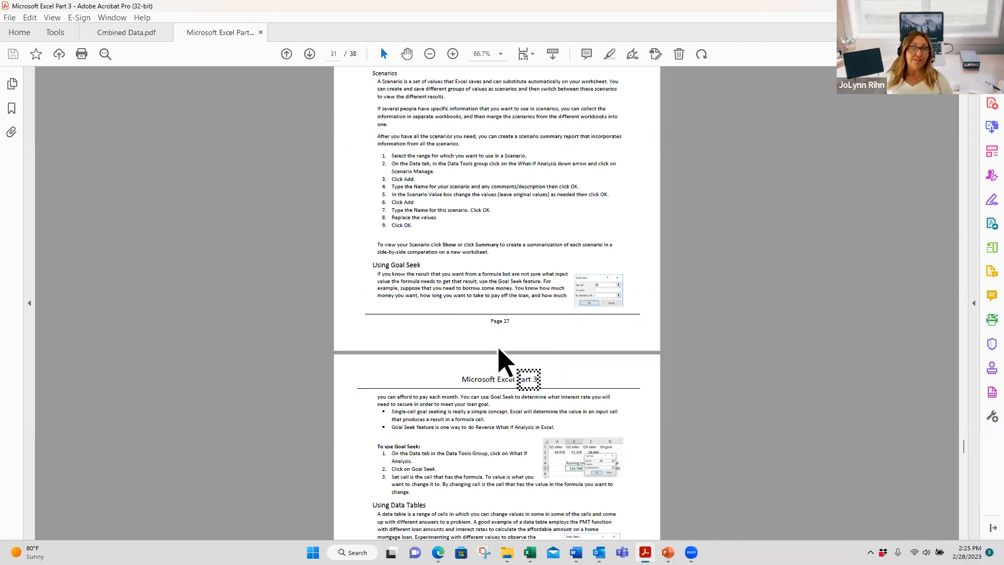
Display the page thumbnails again and return to the PDF's first page.
click(12, 84)
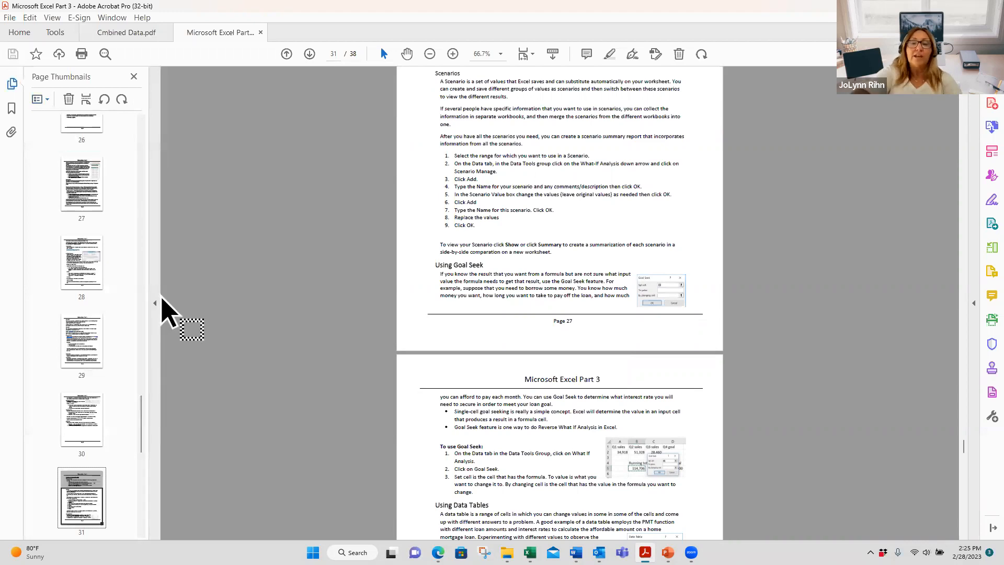
key(Home)
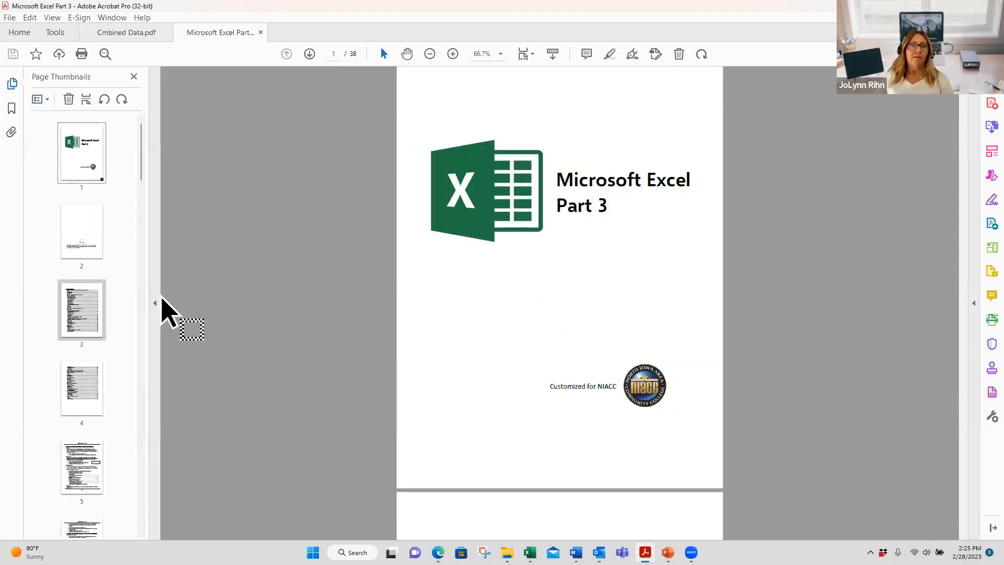
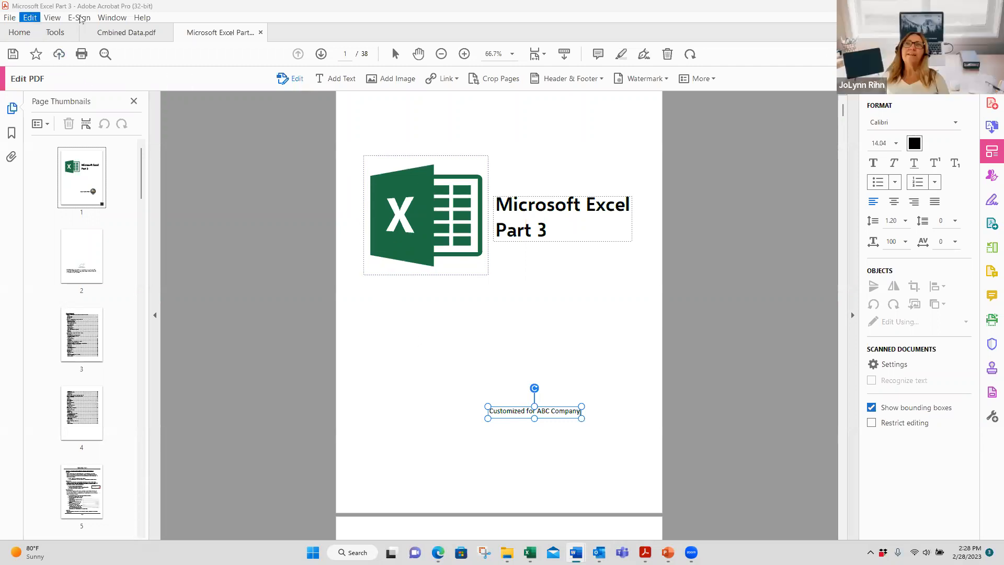
Open the Adobe account management page from Acrobat's help options.
click(143, 18)
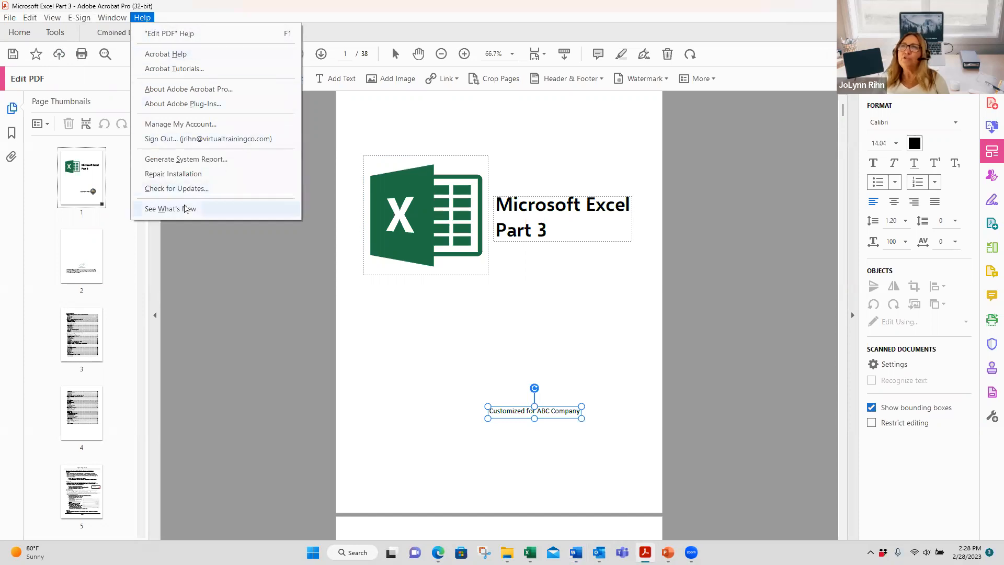
click(183, 125)
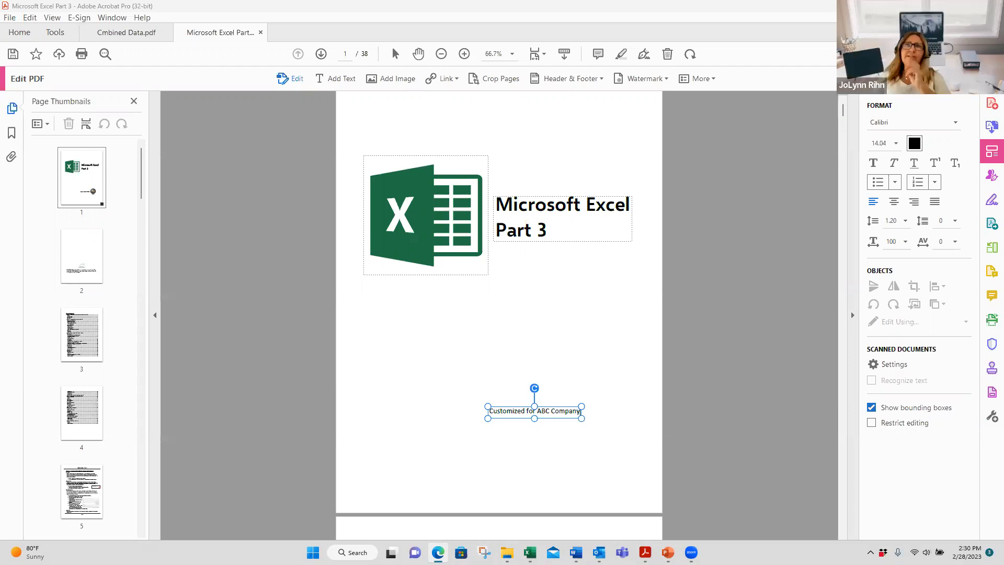
Display the file formats available for exporting the PDF.
click(10, 18)
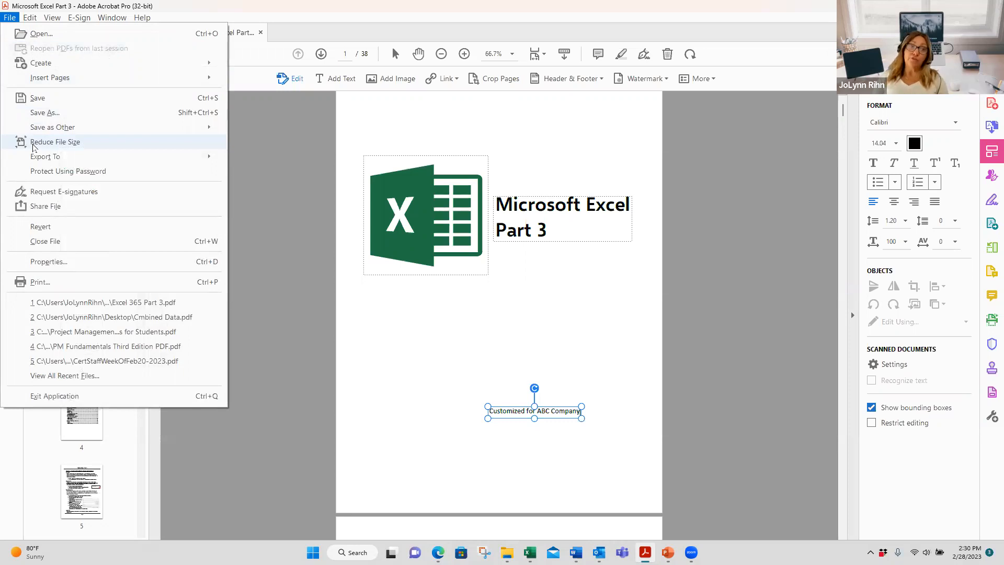
mouse_move(54, 157)
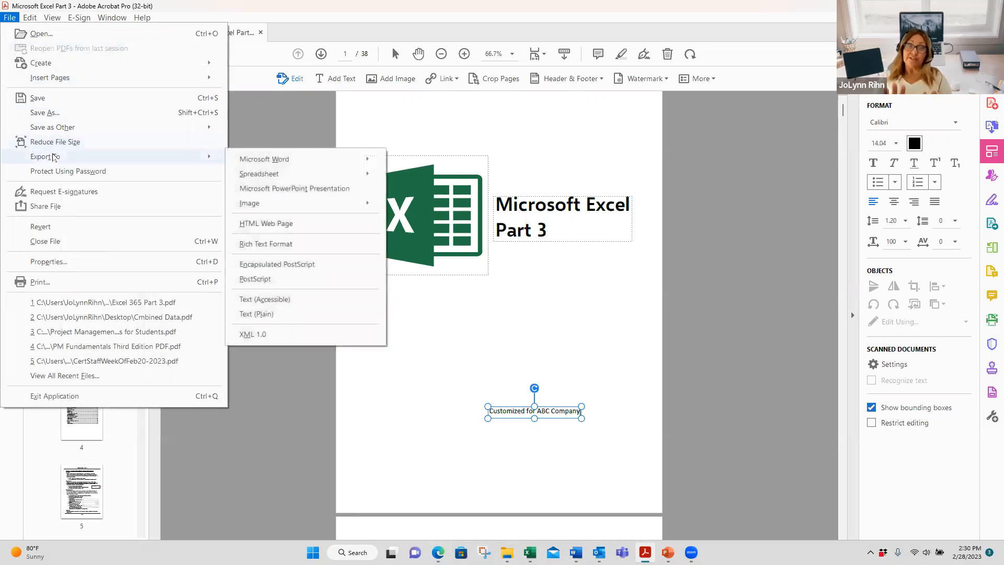